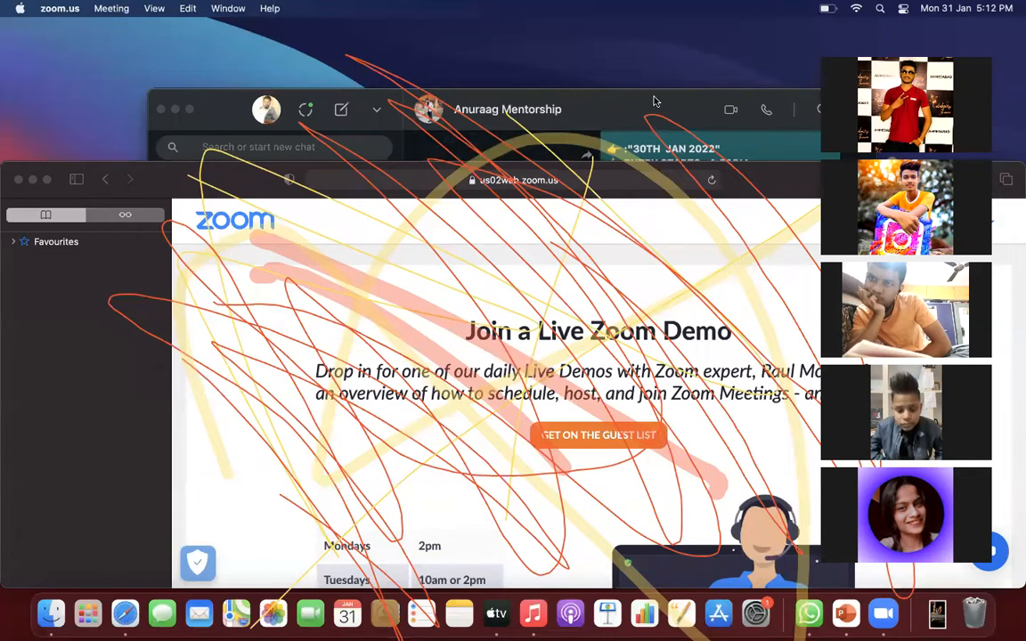
- Clear the screen annotations, close the Zoom demo Safari window, and open a fresh Safari window
click(686, 129)
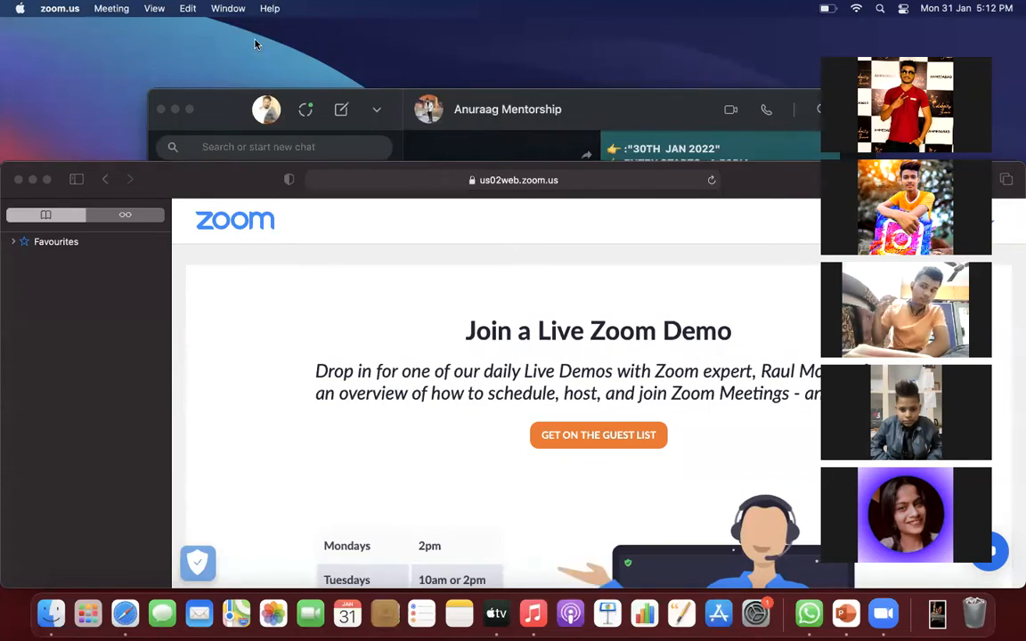
click(84, 122)
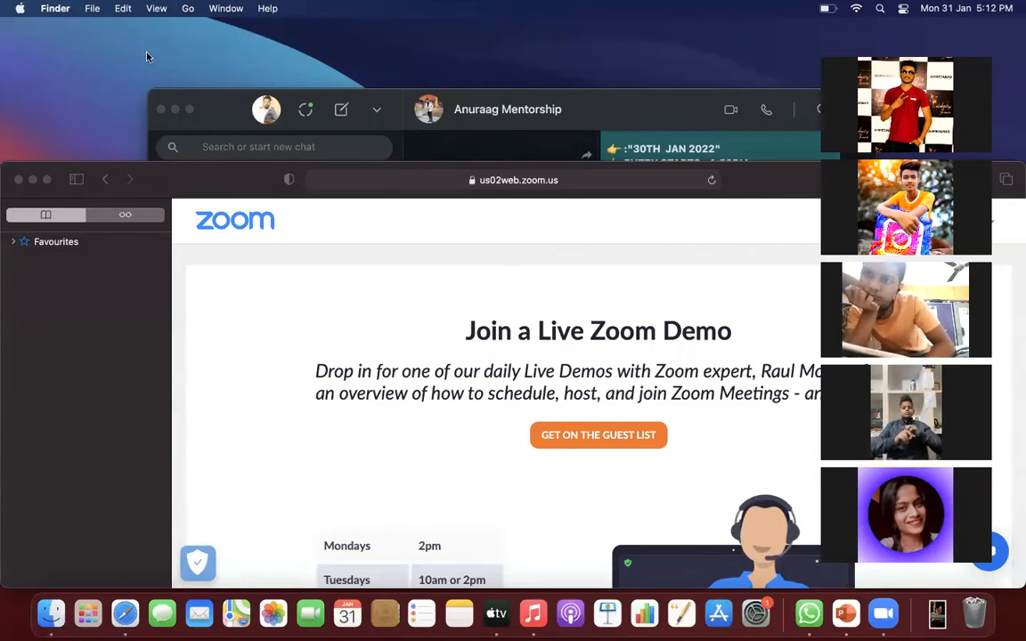
click(119, 313)
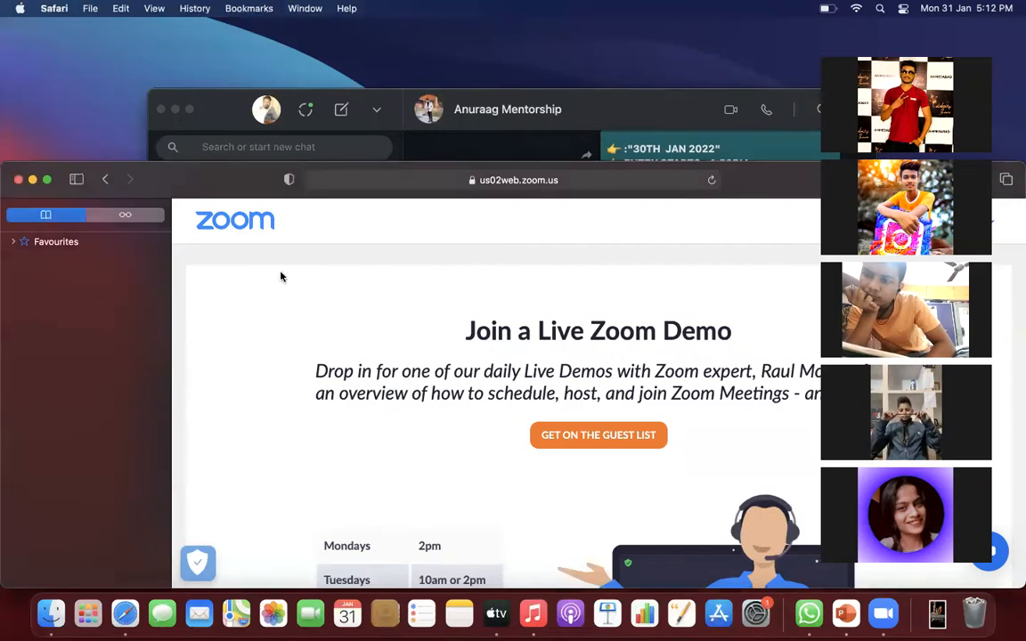
click(17, 181)
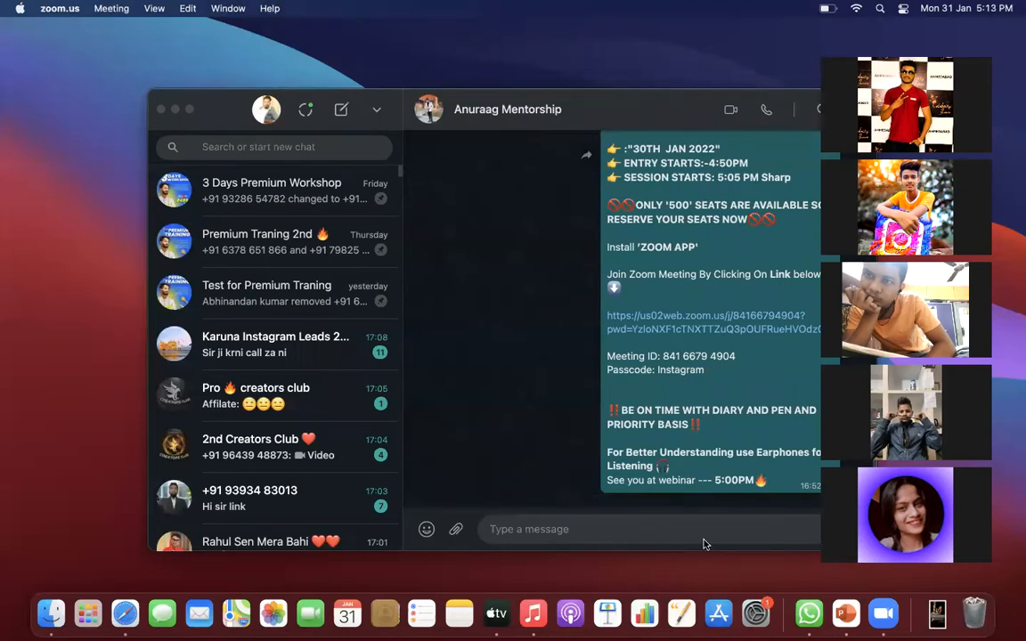
click(118, 617)
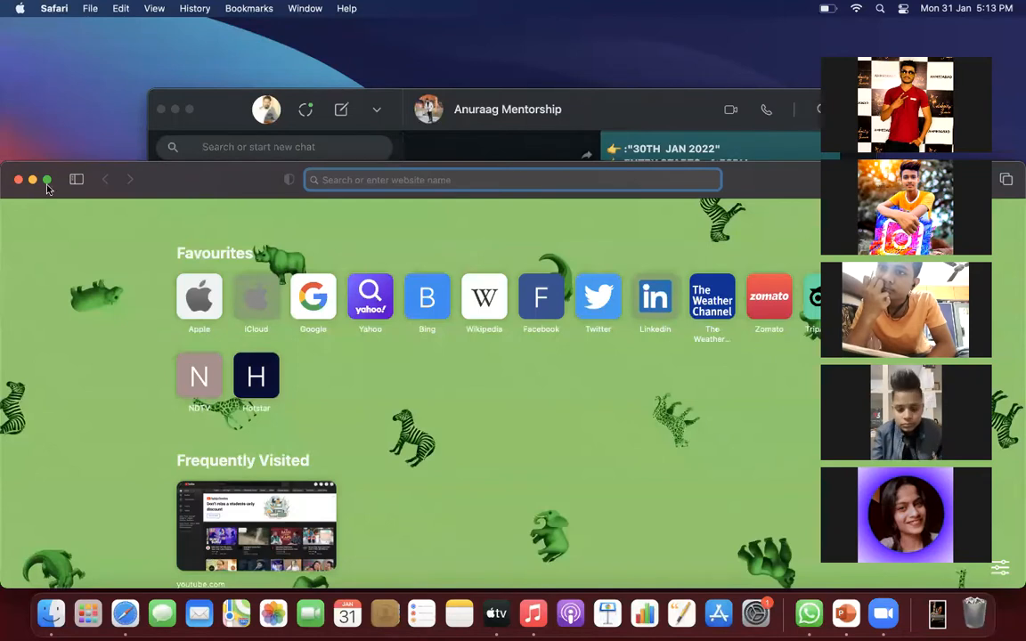
- Make Safari full screen and load Google from the Favourites start page
click(47, 181)
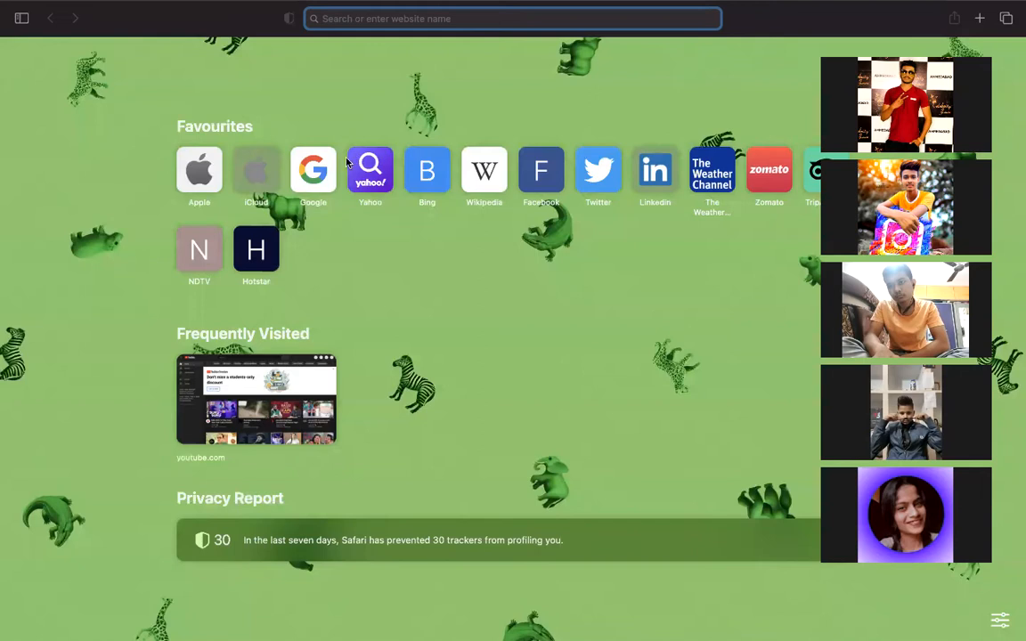
click(323, 175)
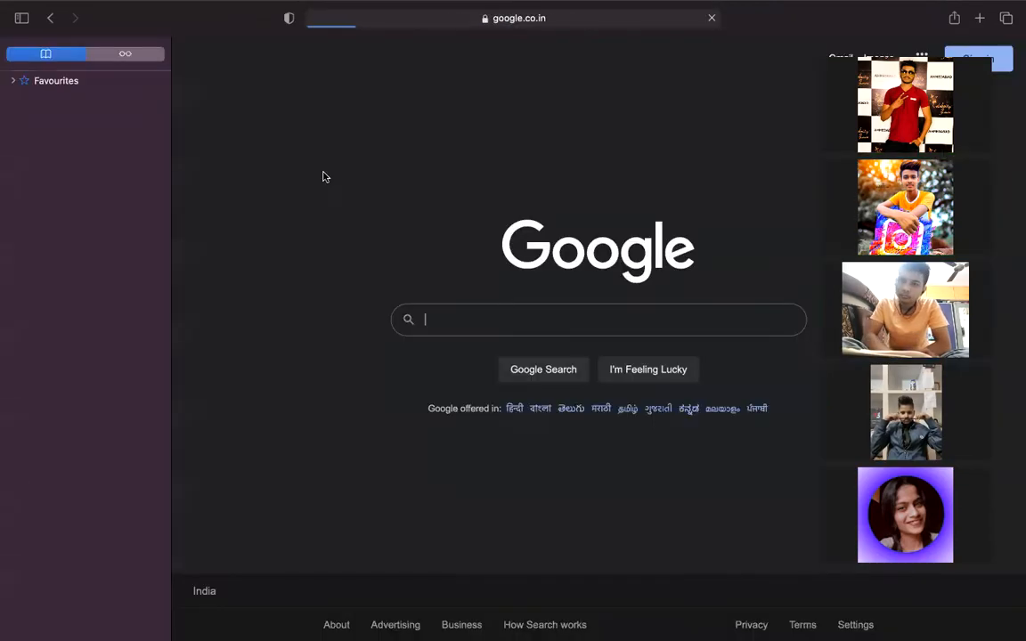
- Search Google for 'facebook login' and open the 'Facebook - Log In or Sign Up' result
click(463, 322)
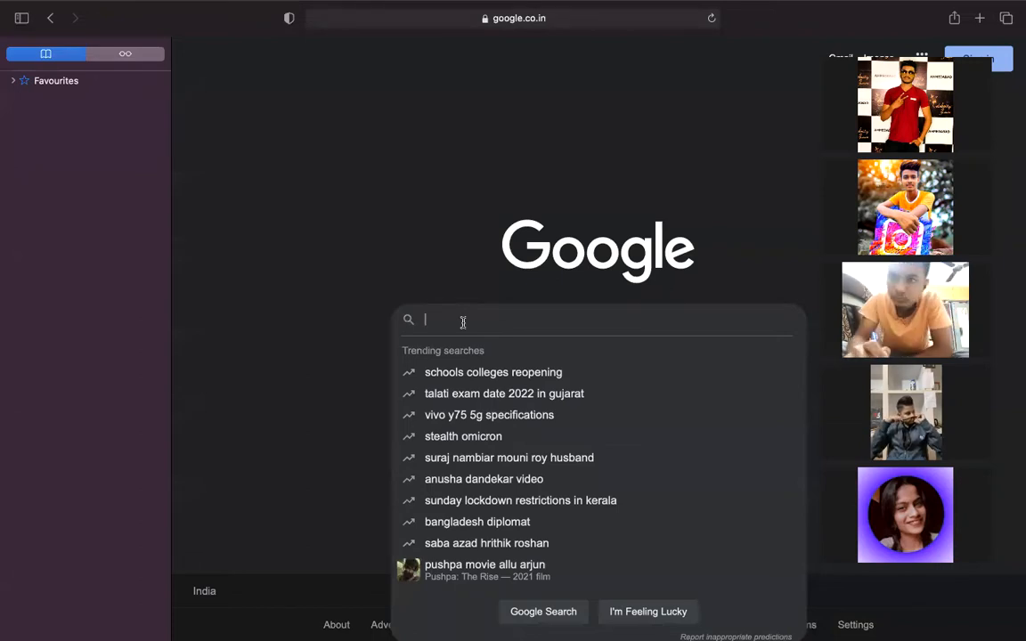
text(fac)
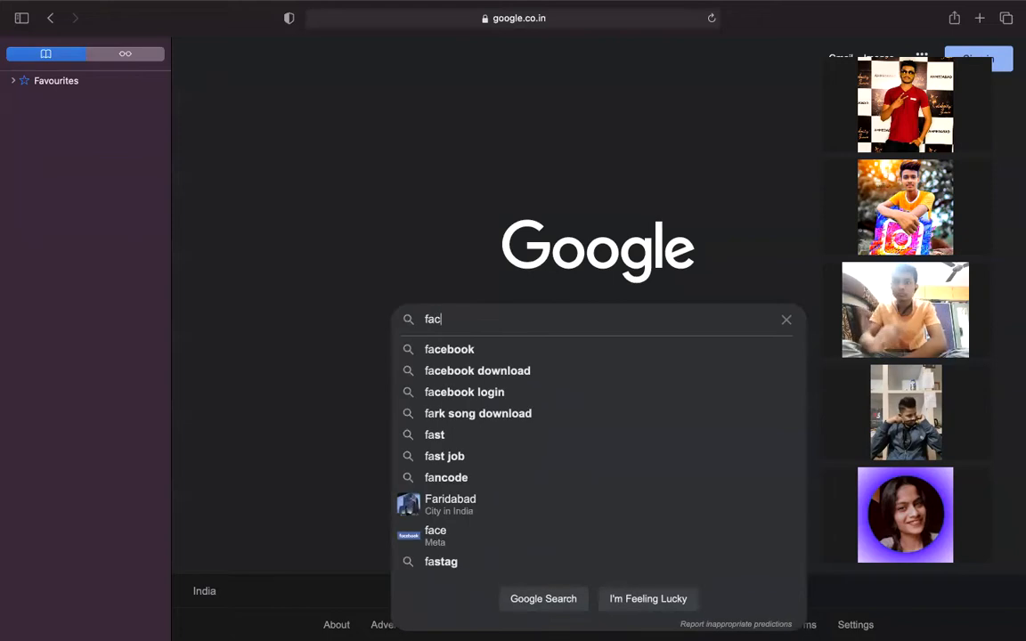
click(472, 392)
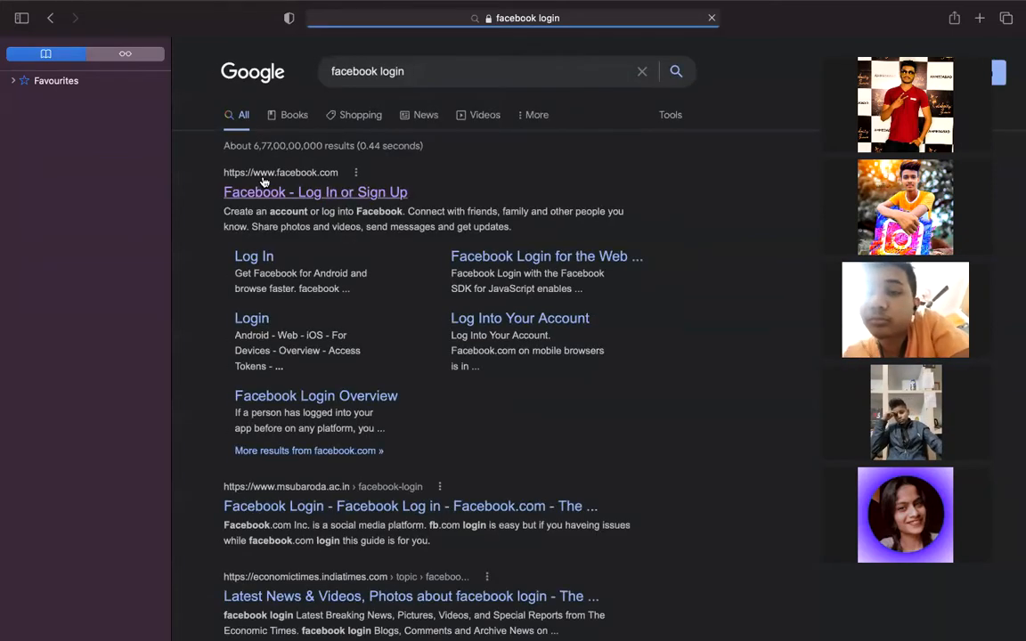
click(285, 195)
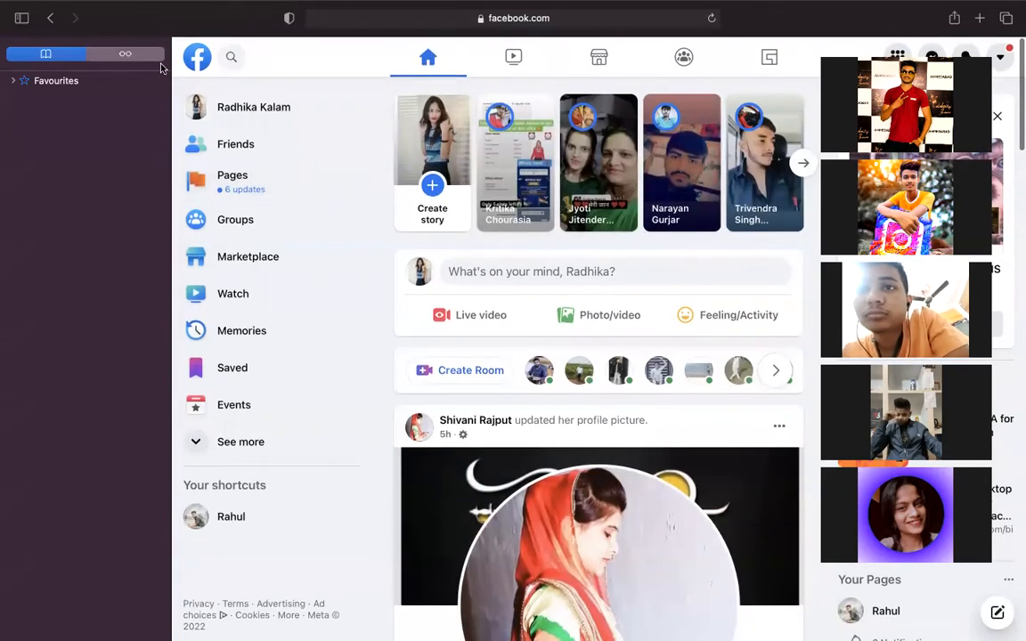
- View Facebook's Pages list, go back to the feed, then hide the sidebar and close Safari
click(255, 184)
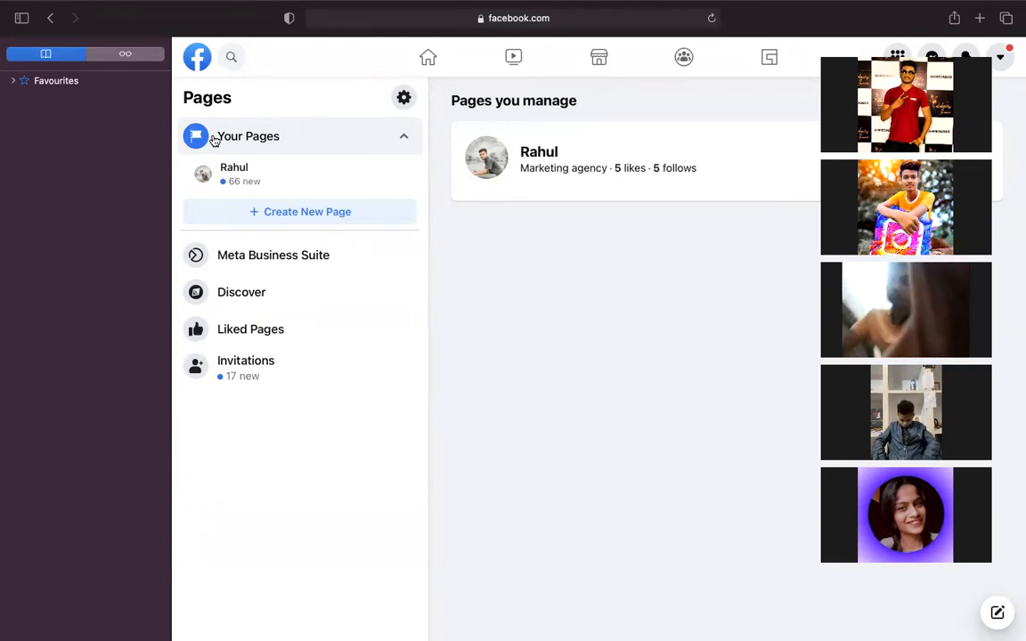
click(47, 22)
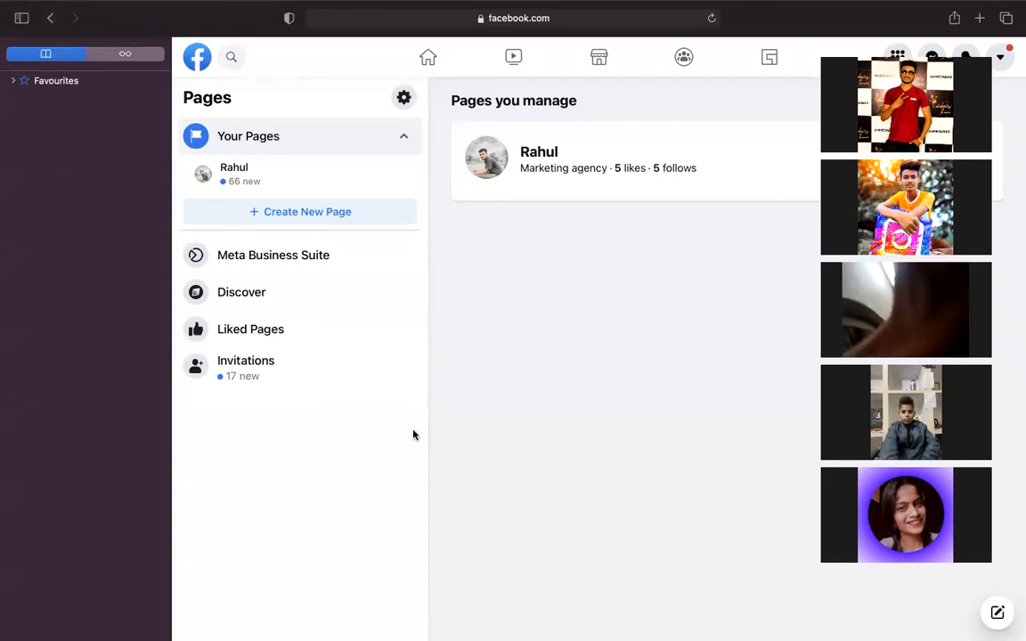
click(20, 18)
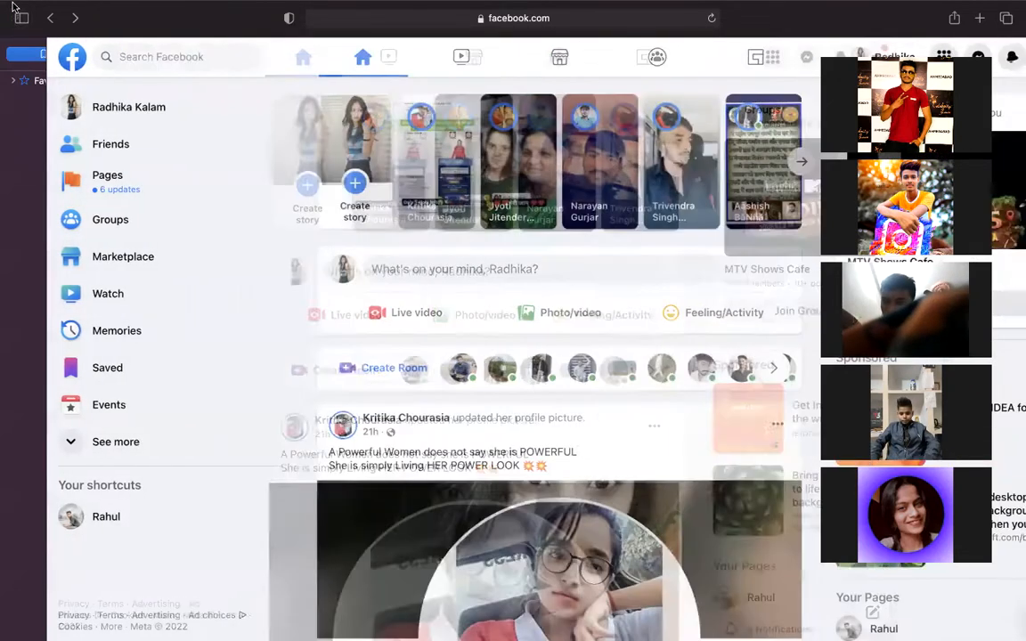
click(18, 36)
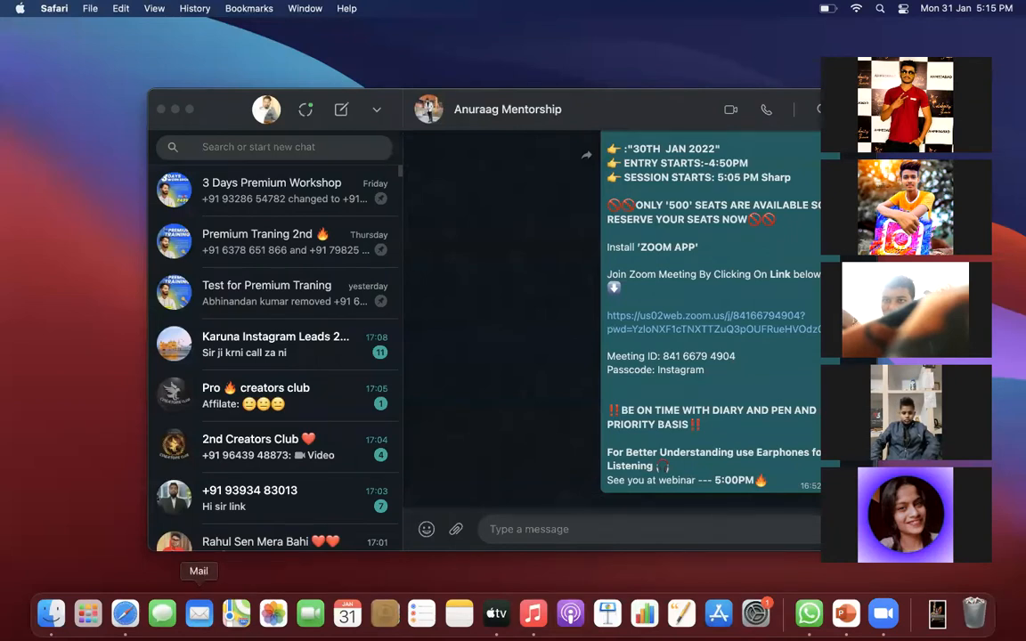
- Reopen Safari full screen on Google and search for 'facebook ads manager'
click(124, 615)
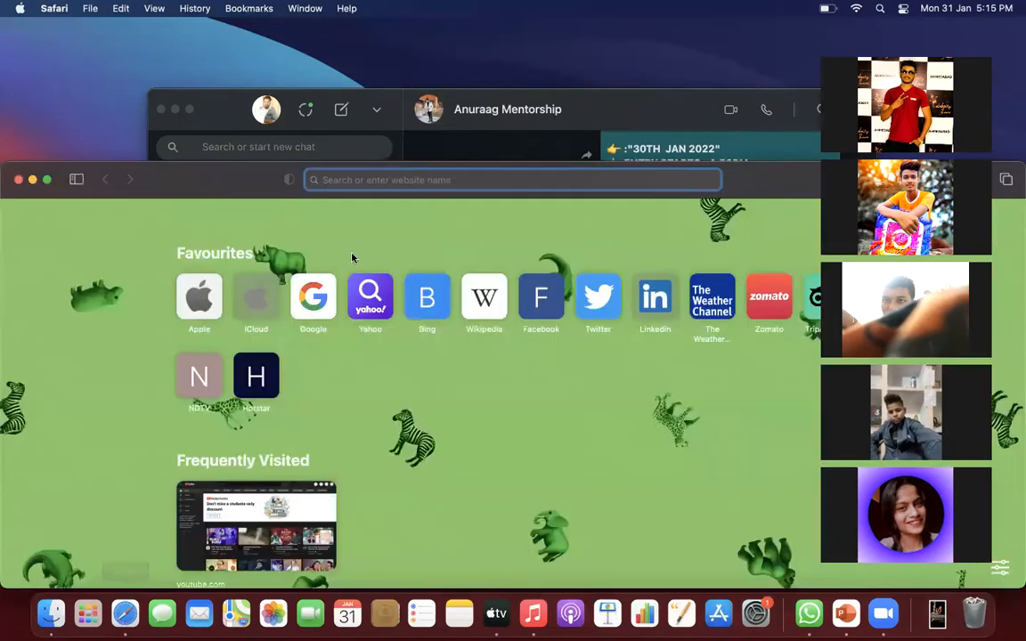
click(307, 305)
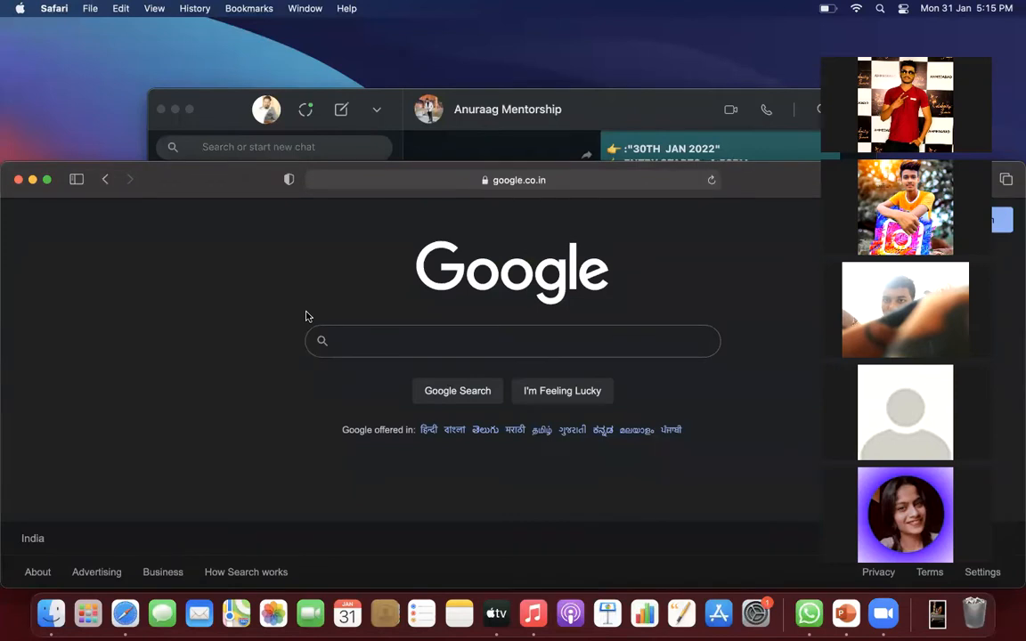
click(48, 181)
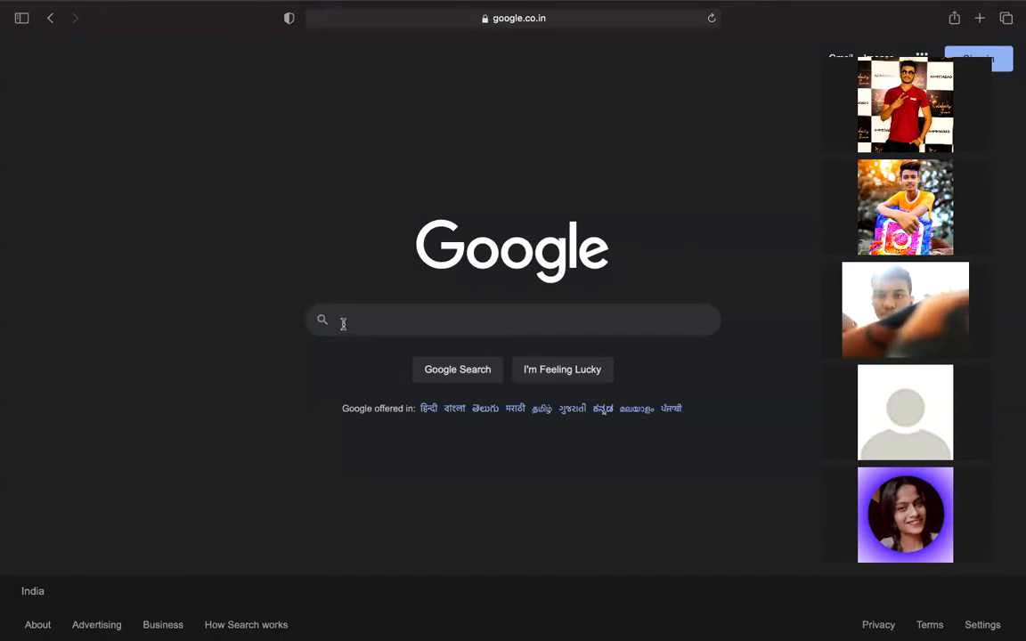
text(facbook)
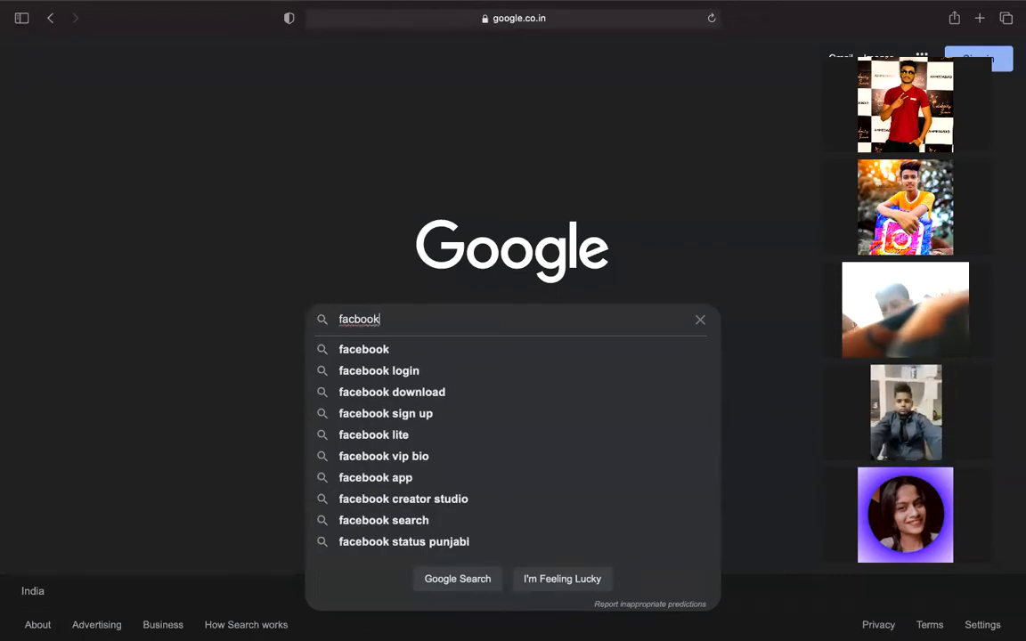
text( ads)
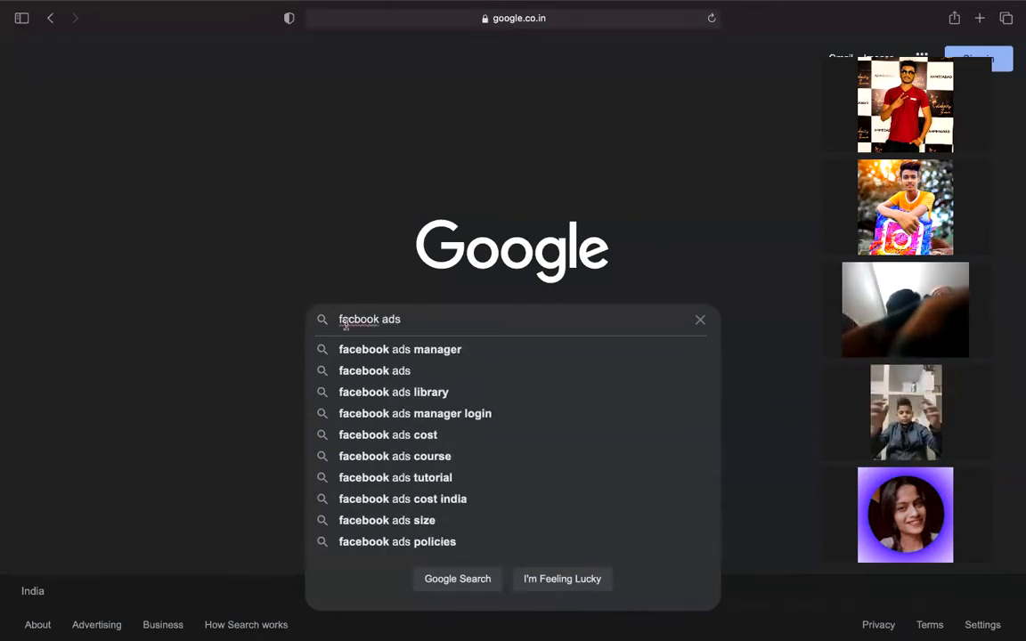
click(396, 350)
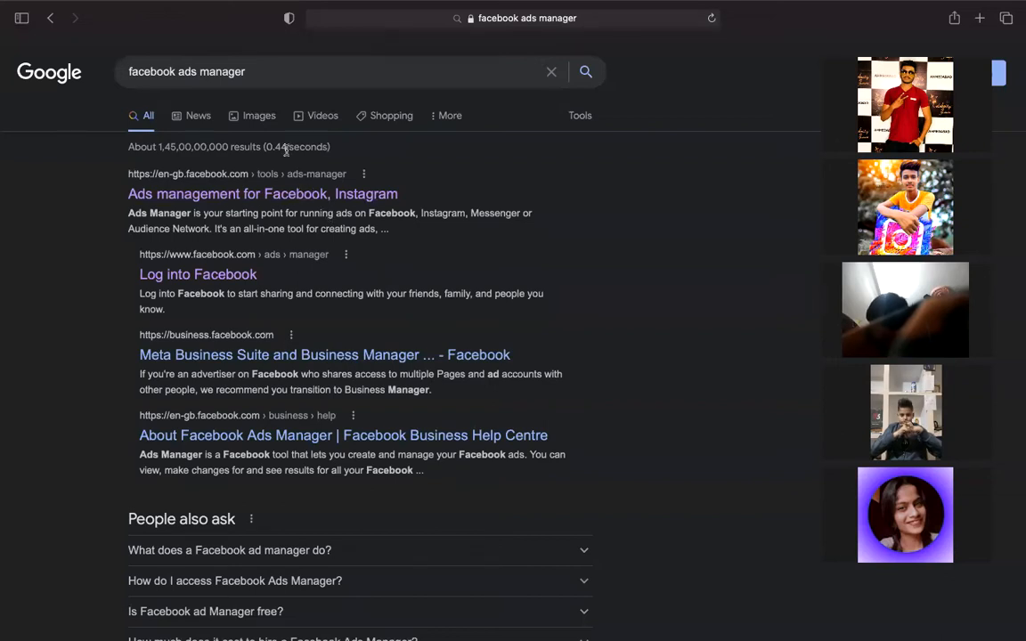
- Open the 'Ads management for Facebook, Instagram' result and go to Ads Manager's Ad accounts list
click(276, 196)
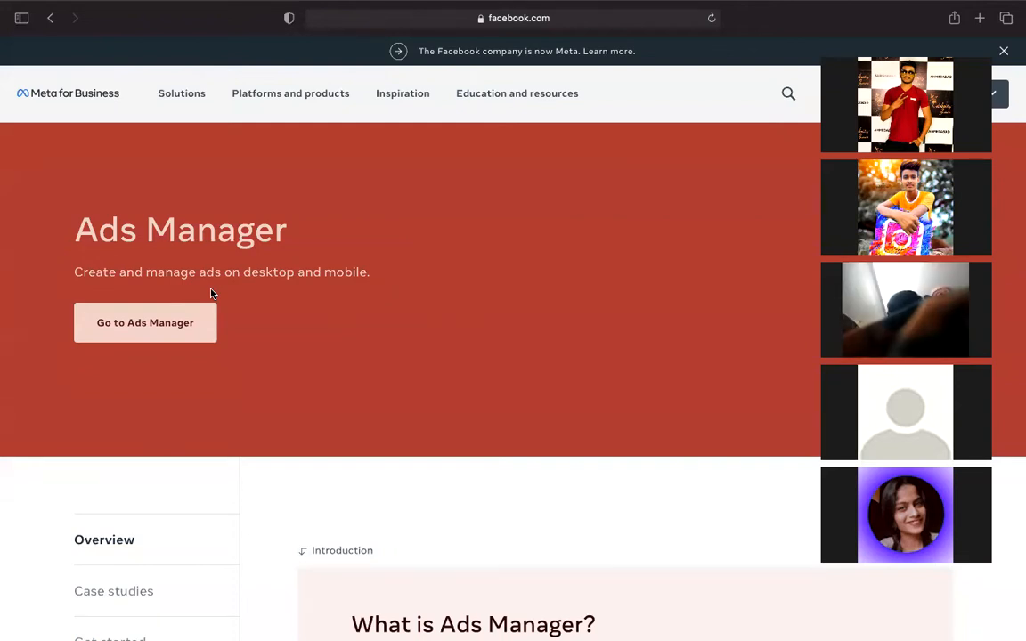
click(176, 325)
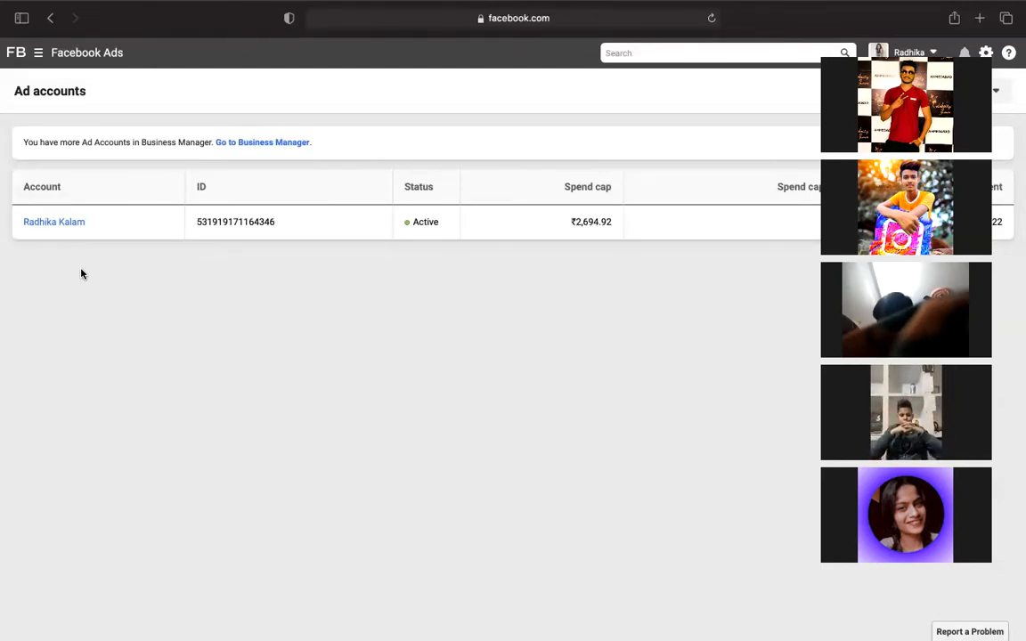
- Open the active ad account's Campaigns tab, showing its 31 draft campaigns
click(57, 225)
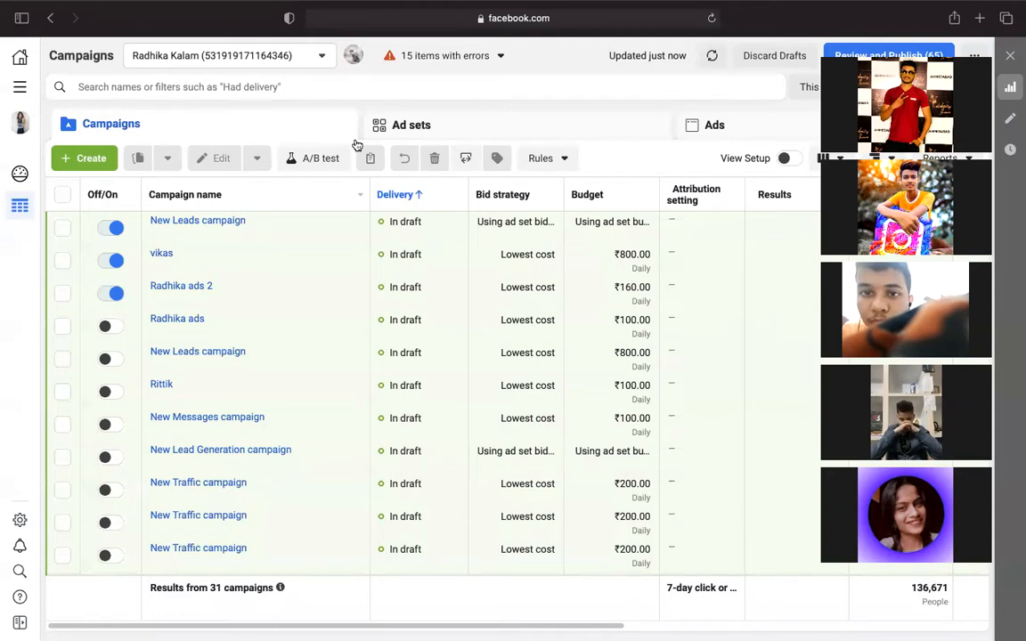
- Start a new campaign to show the Create New Campaign dialog's six objectives
click(89, 161)
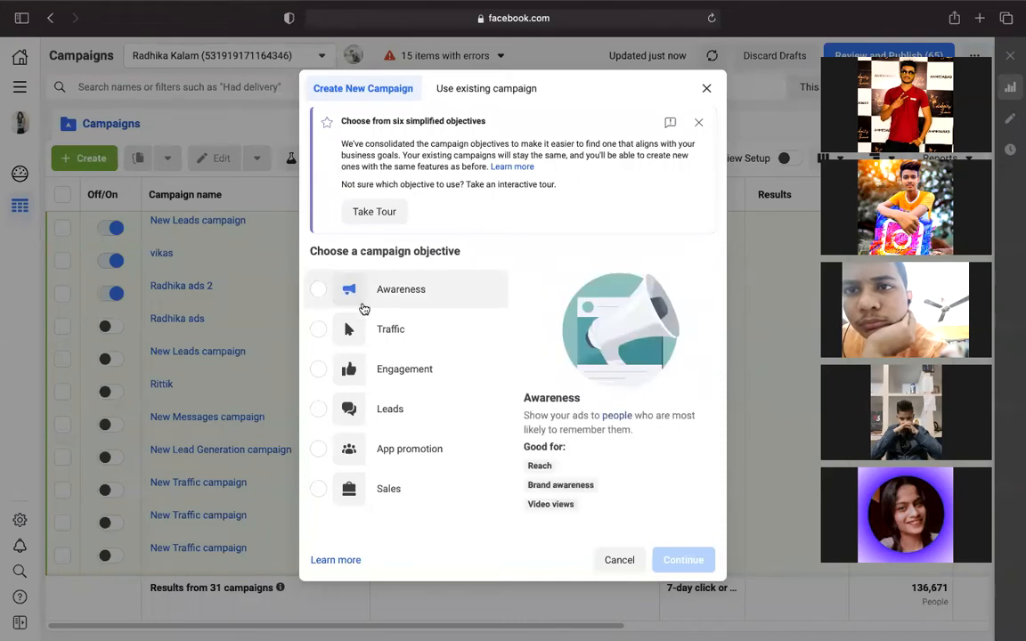
mouse_move(380, 348)
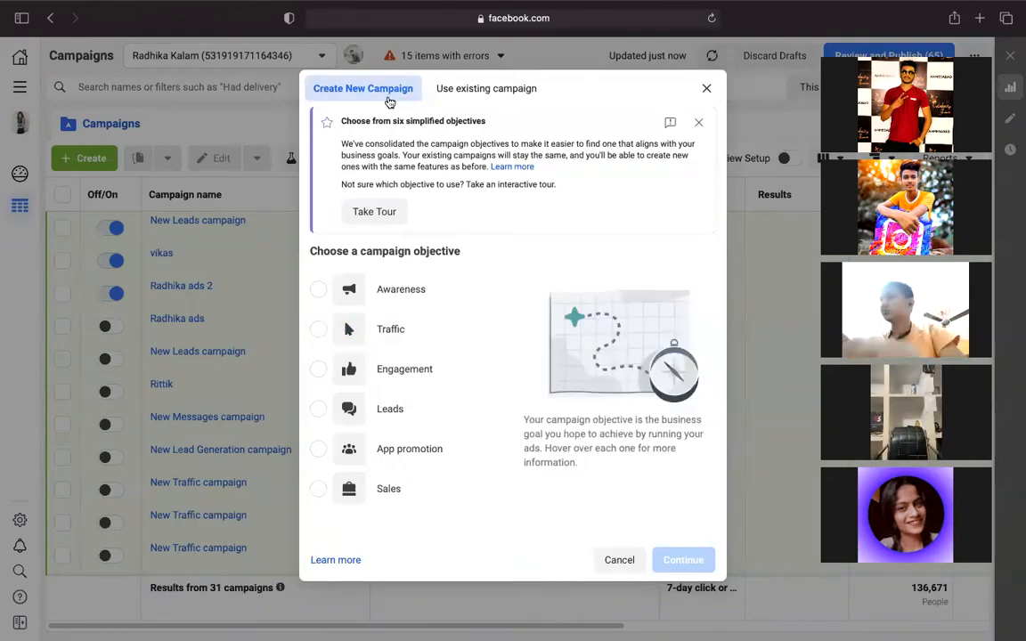
- Choose Traffic as the objective, after briefly trying Leads, and create the draft campaign
click(322, 330)
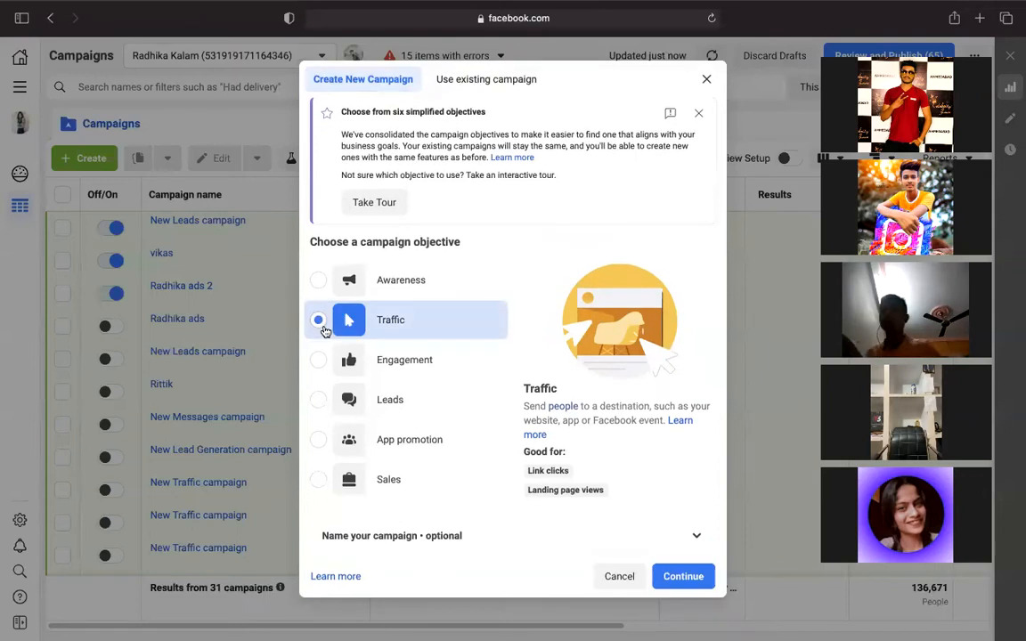
click(320, 406)
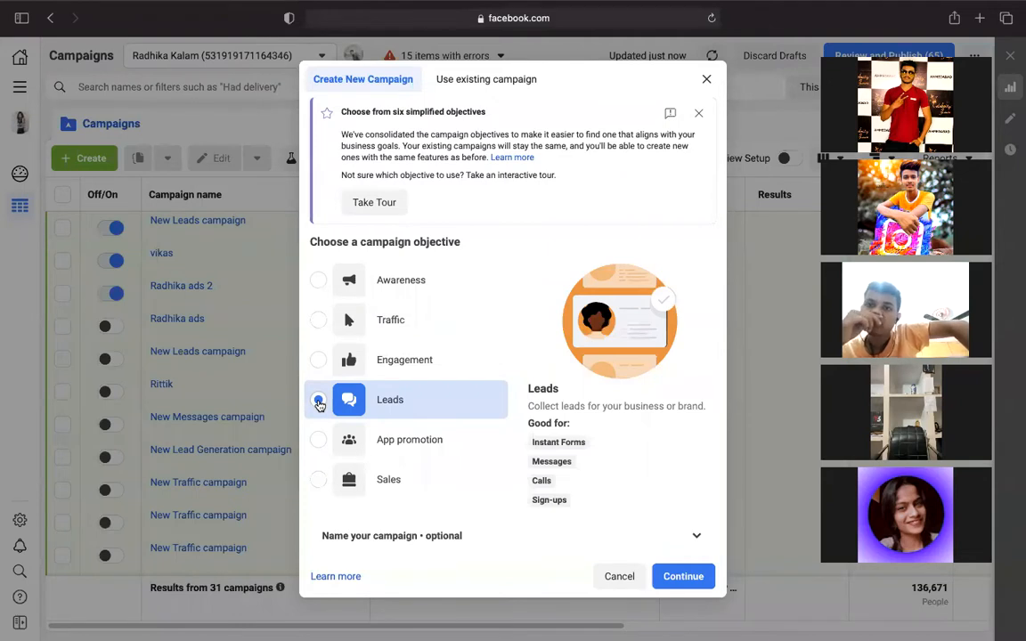
click(320, 320)
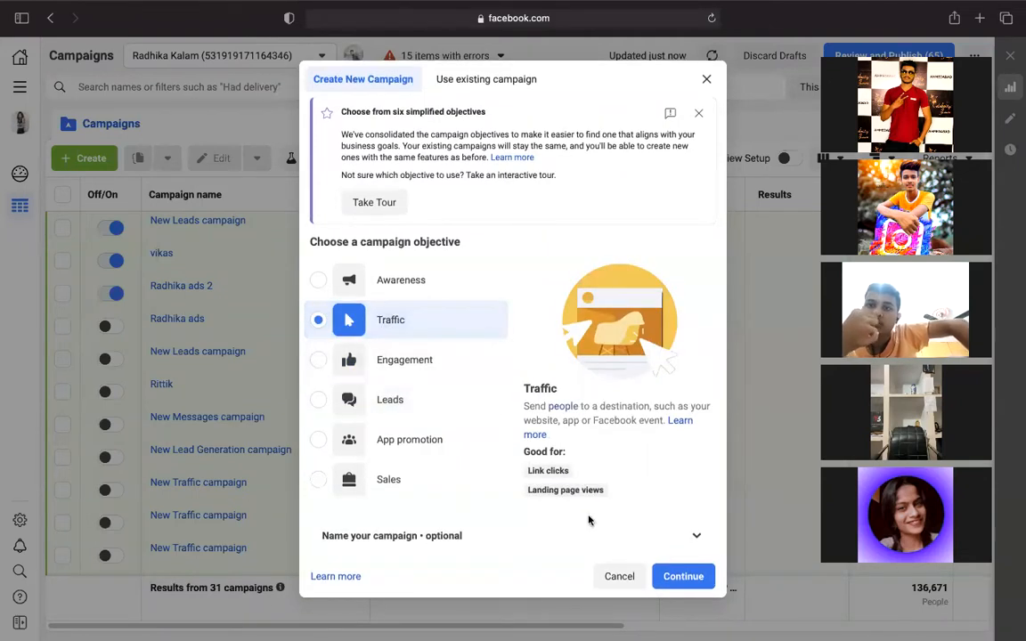
click(688, 580)
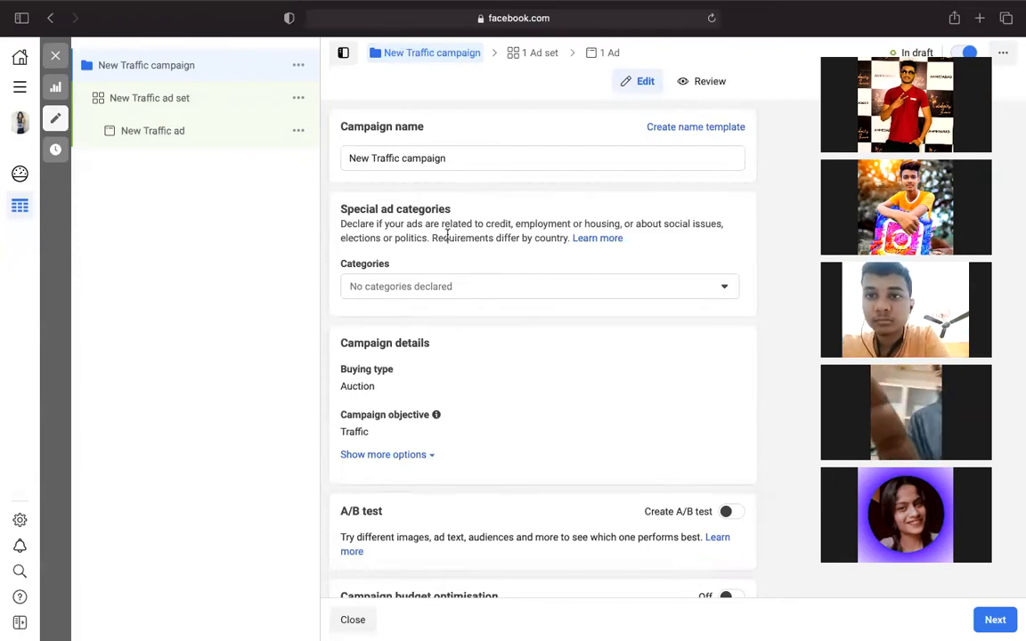
- Replace 'New Traffic campaign' with the person's full name as the campaign name, fixing a typo
click(447, 158)
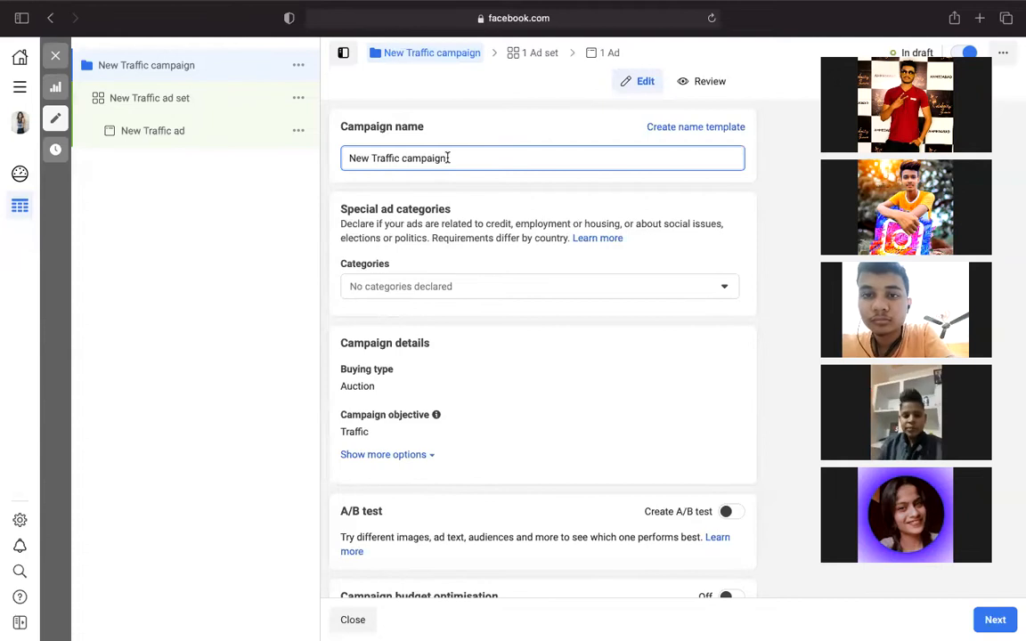
key(BackSpace)
key(BackSpace)
key(BackSpace)
key(BackSpace)
key(BackSpace)
key(BackSpace)
key(BackSpace)
key(BackSpace)
key(BackSpace)
key(BackSpace)
key(BackSpace)
key(BackSpace)
key(BackSpace)
key(BackSpace)
key(BackSpace)
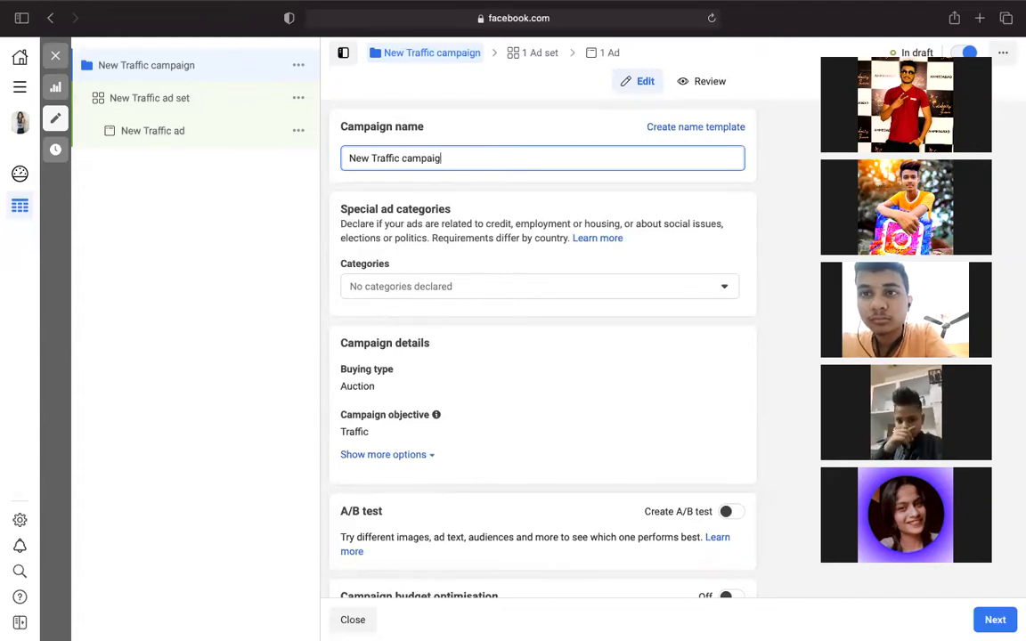
key(BackSpace)
key(BackSpace)
key(BackSpace)
key(BackSpace)
key(BackSpace)
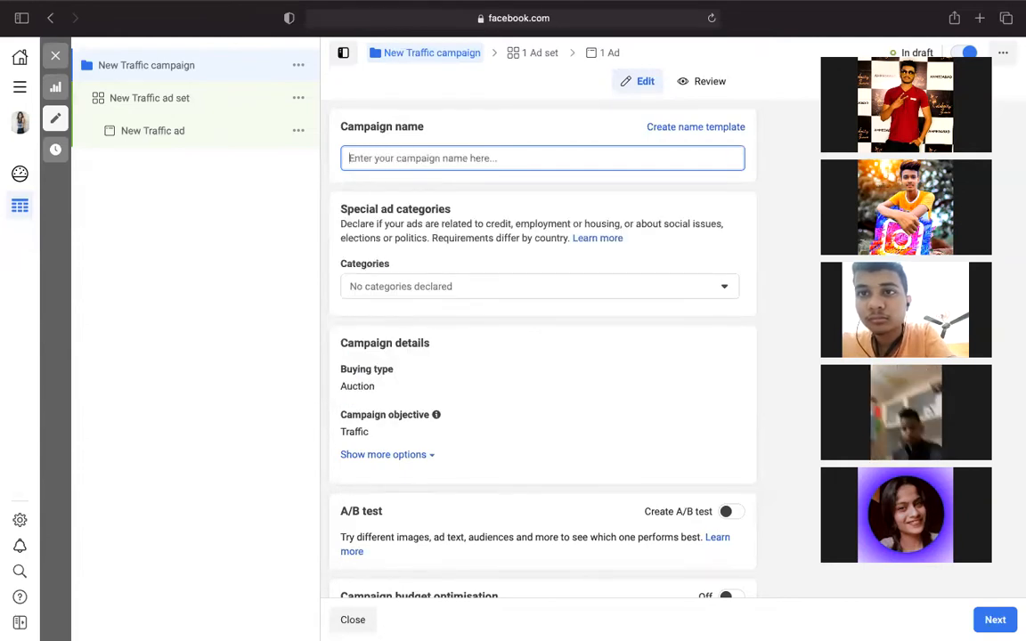
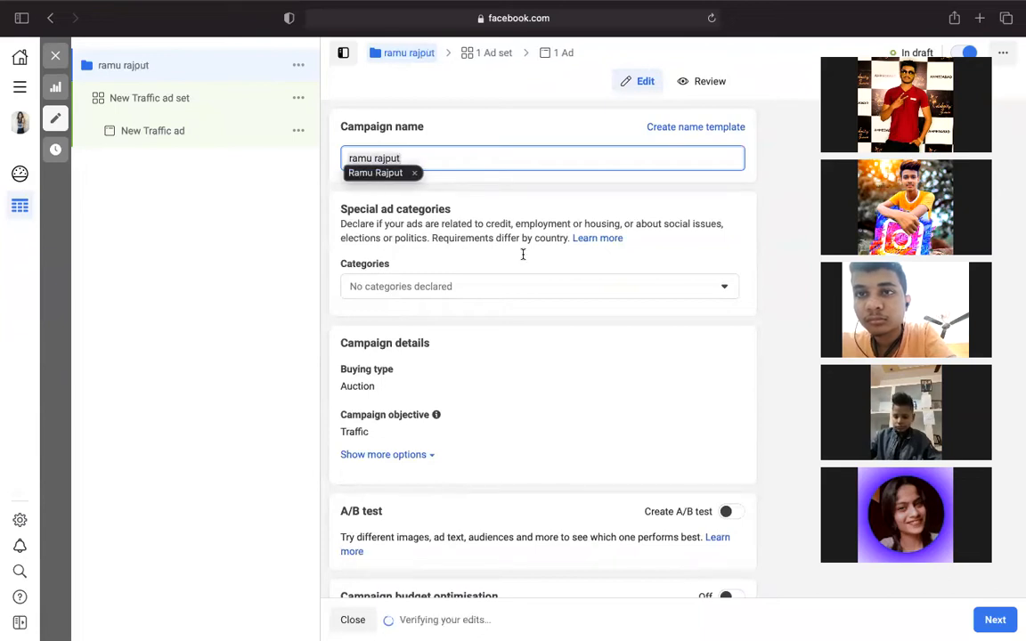
scroll(524, 376, down, 2)
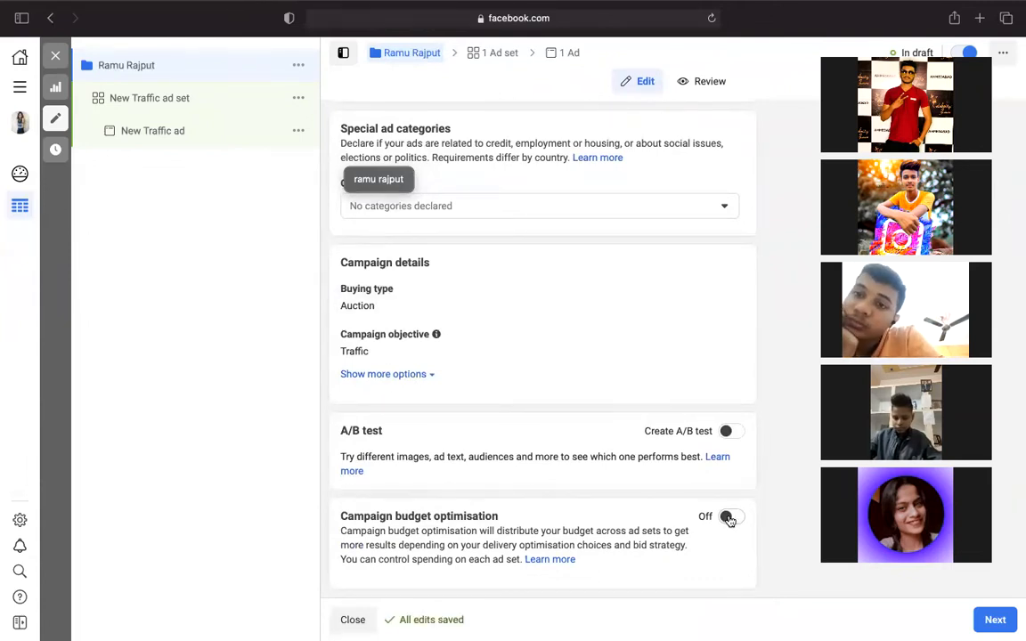
- Enable campaign budget optimisation, change the daily budget from ₹800.00 to ₹100, and continue
click(729, 518)
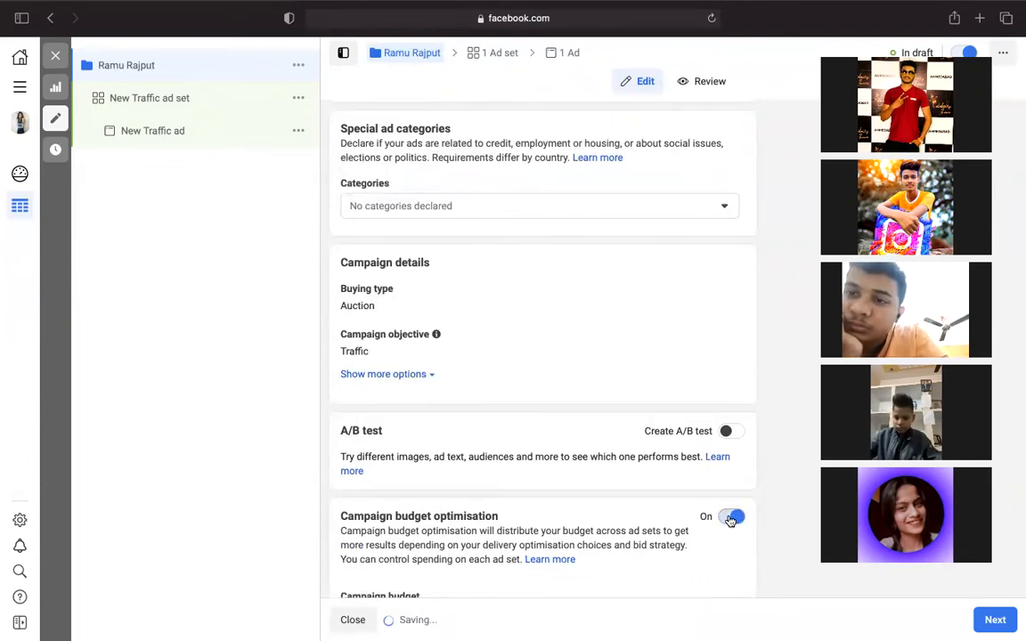
scroll(728, 520, down, 3)
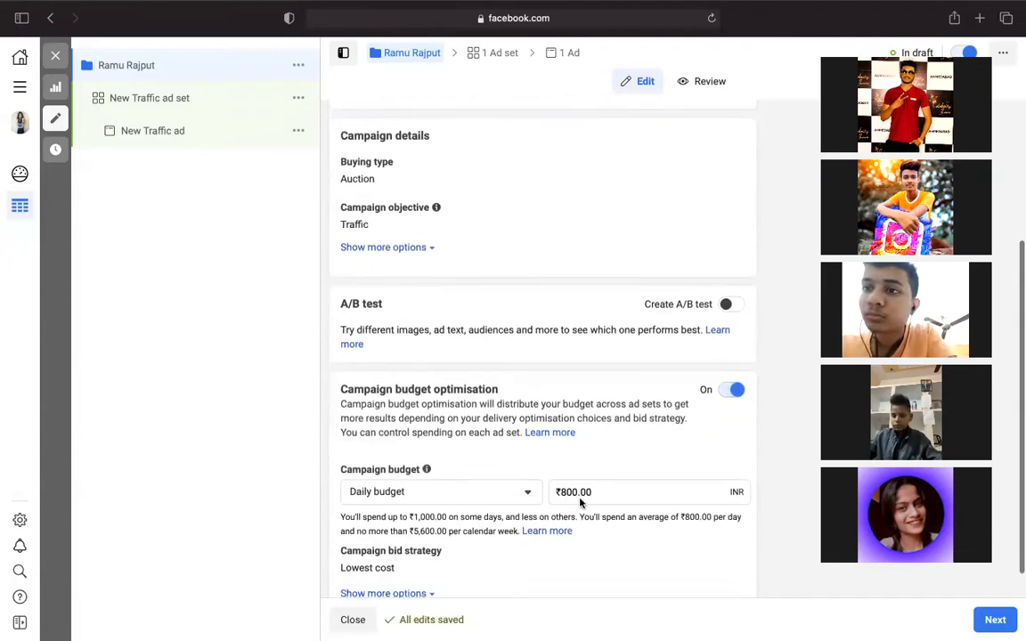
click(593, 491)
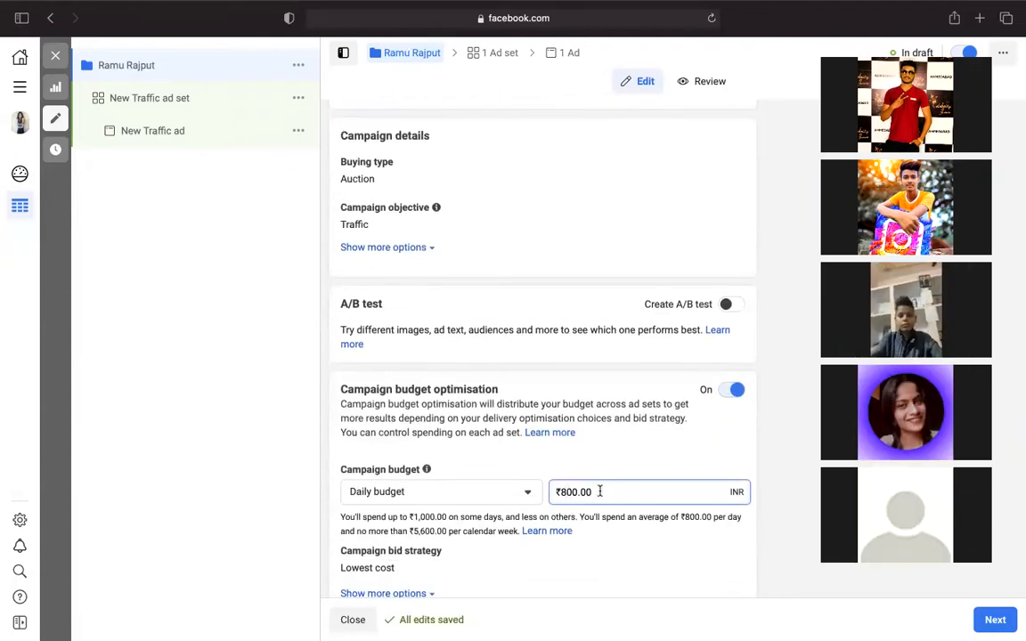
key(BackSpace)
key(BackSpace)
key(BackSpace)
key(BackSpace)
key(BackSpace)
key(BackSpace)
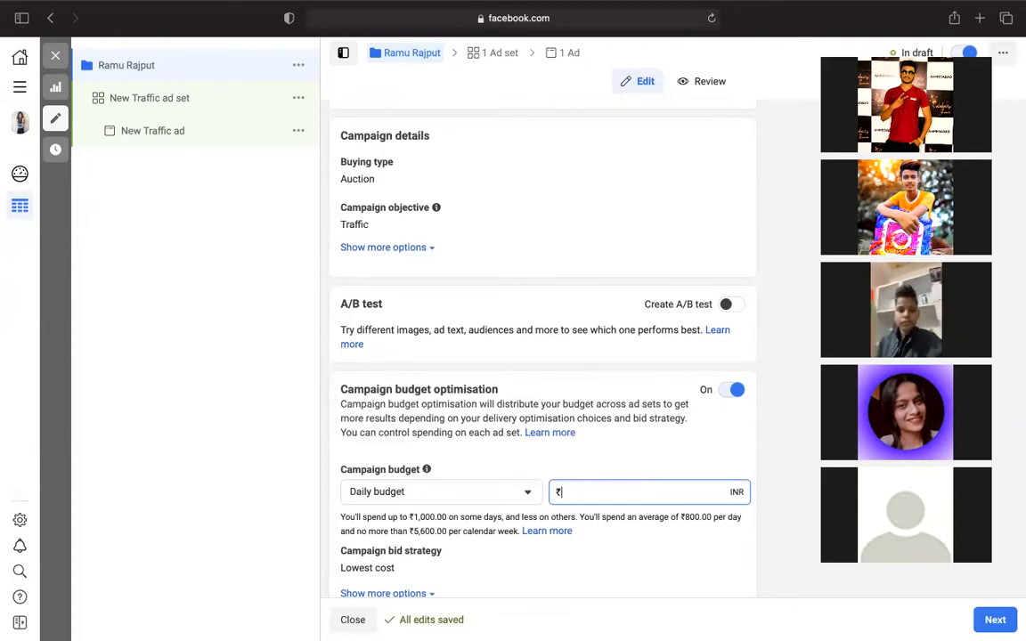
text(100)
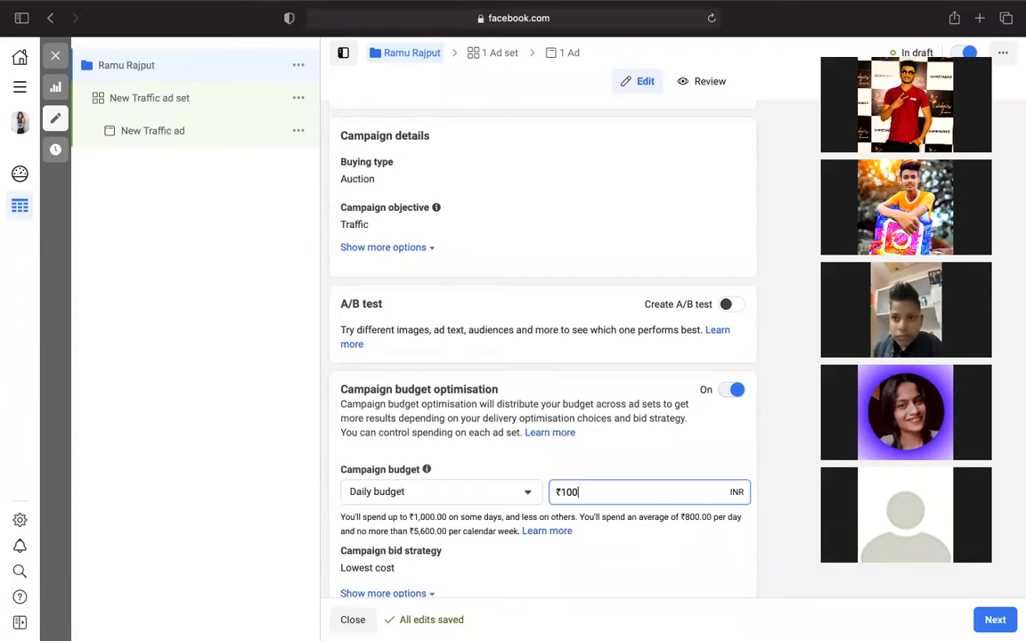
scroll(543, 356, down, 1)
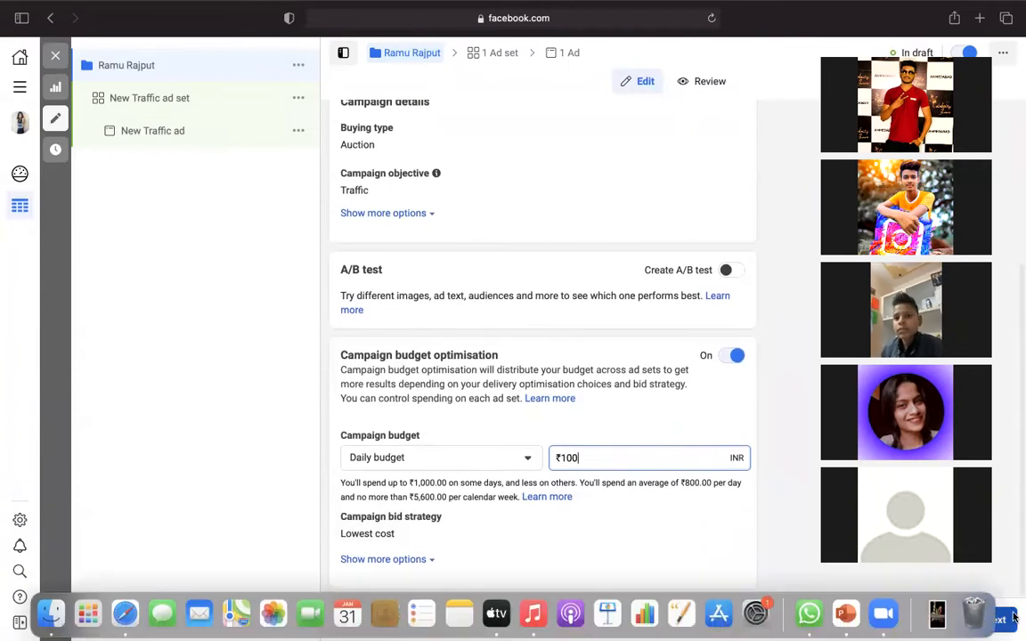
click(1011, 618)
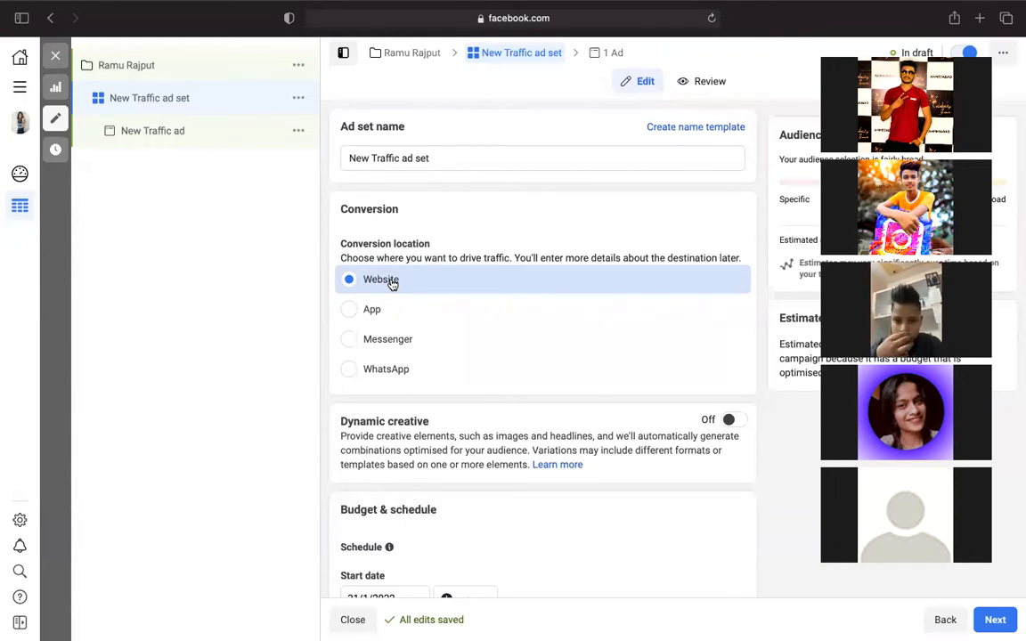
- Scroll down to the Audience section and open the 65+ maximum age dropdown
scroll(392, 418, down, 5)
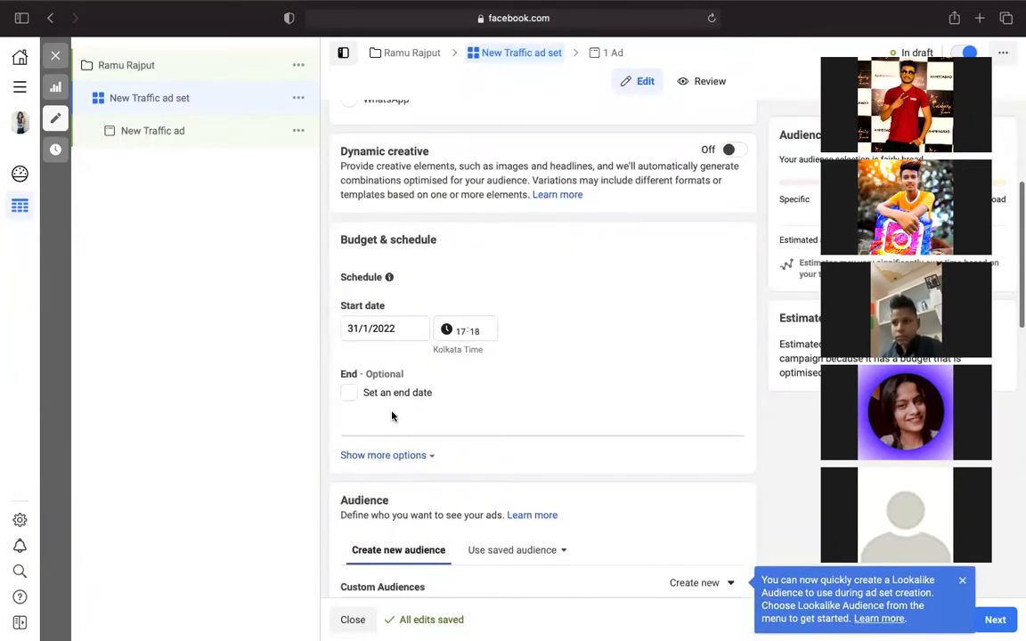
scroll(374, 373, down, 1)
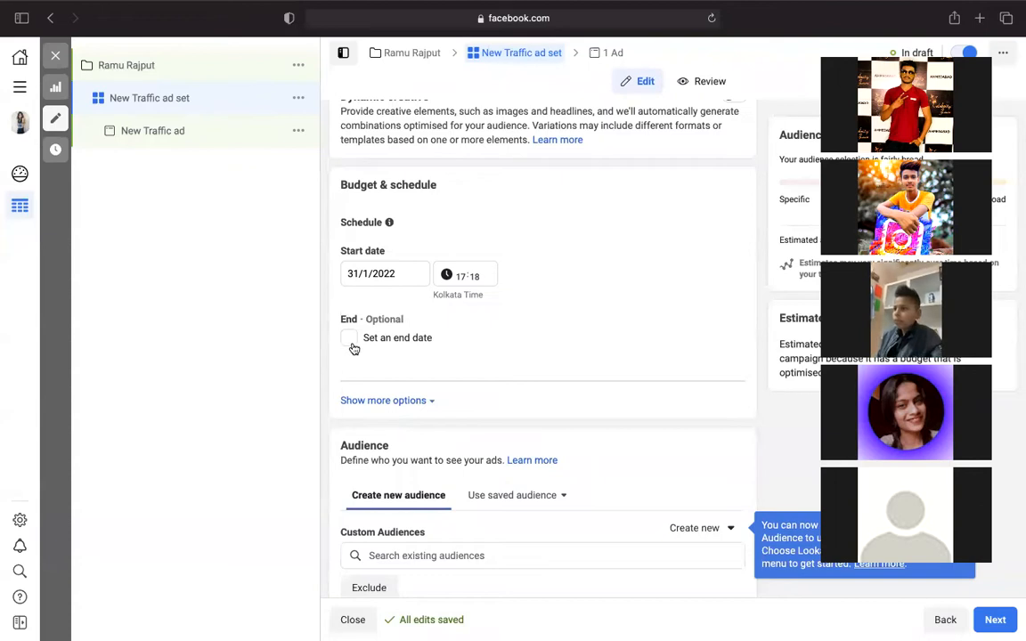
scroll(353, 348, down, 8)
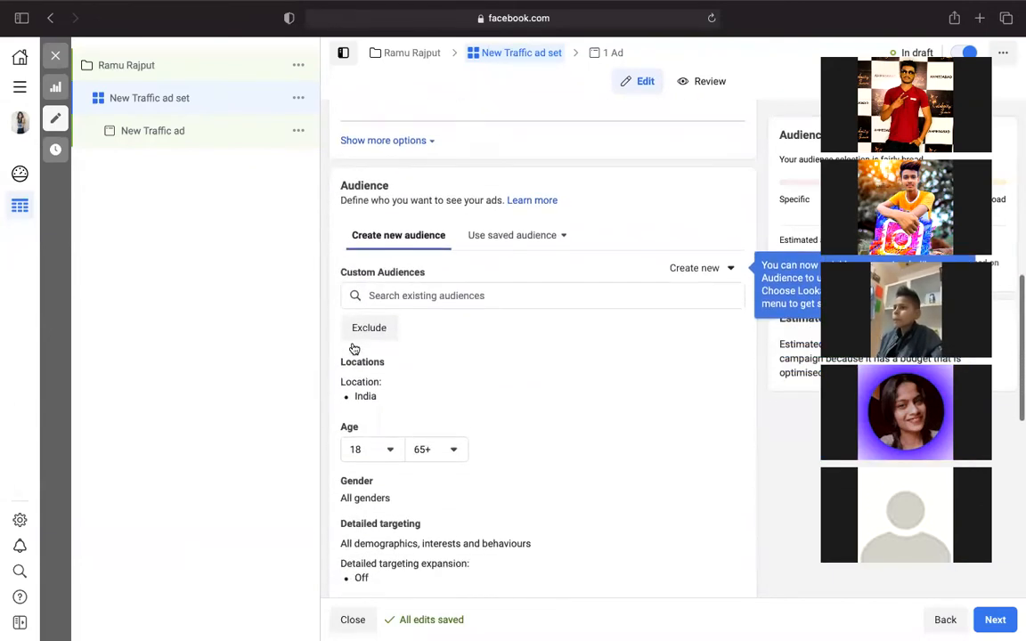
scroll(354, 349, down, 1)
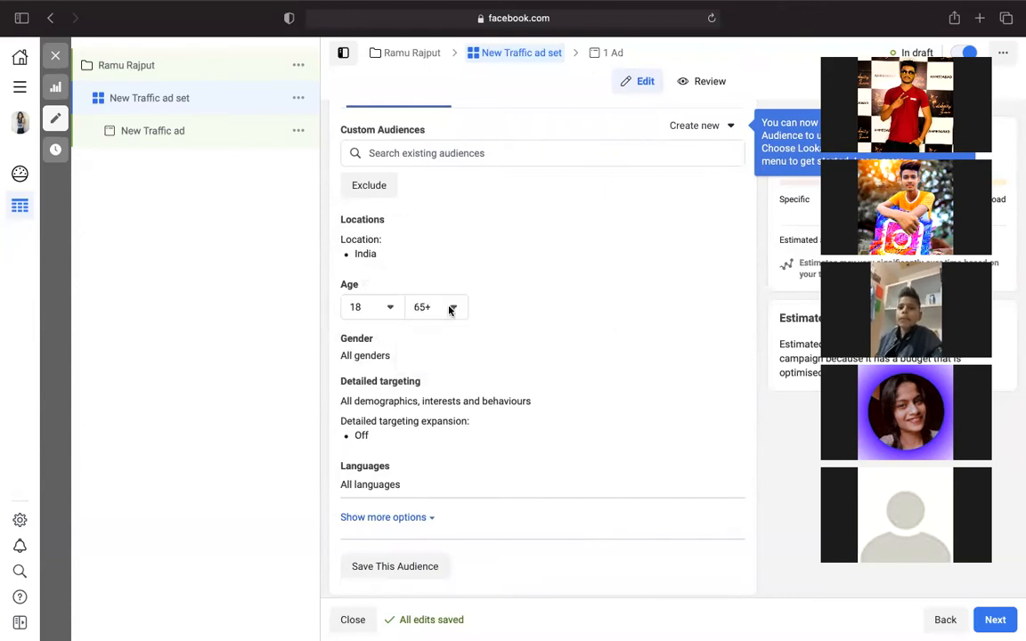
click(451, 307)
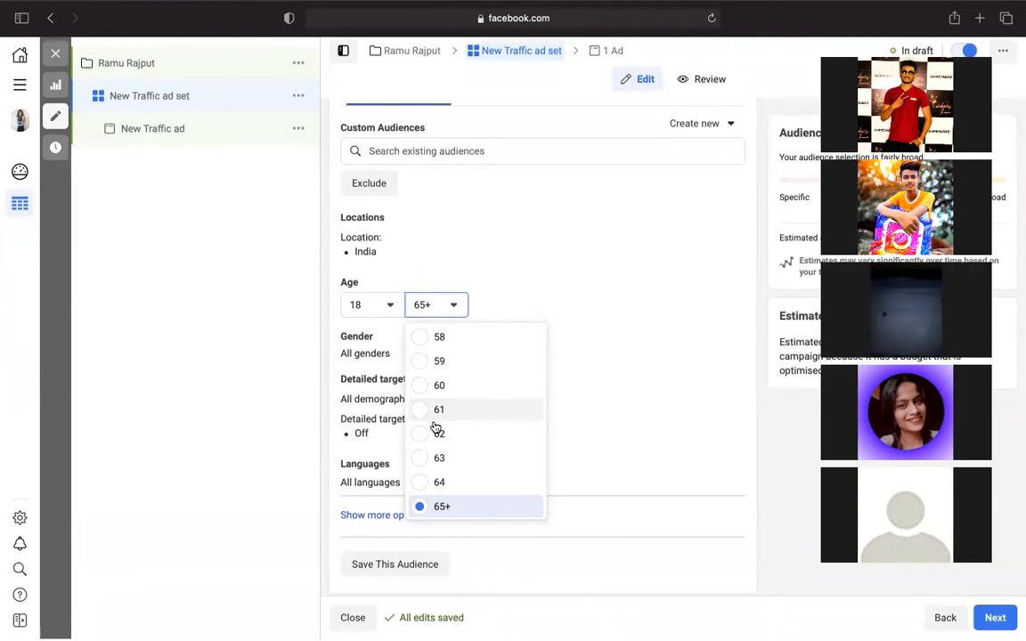
- Pick 27 from the age list as the maximum audience age
scroll(437, 428, up, 10)
scroll(436, 428, up, 7)
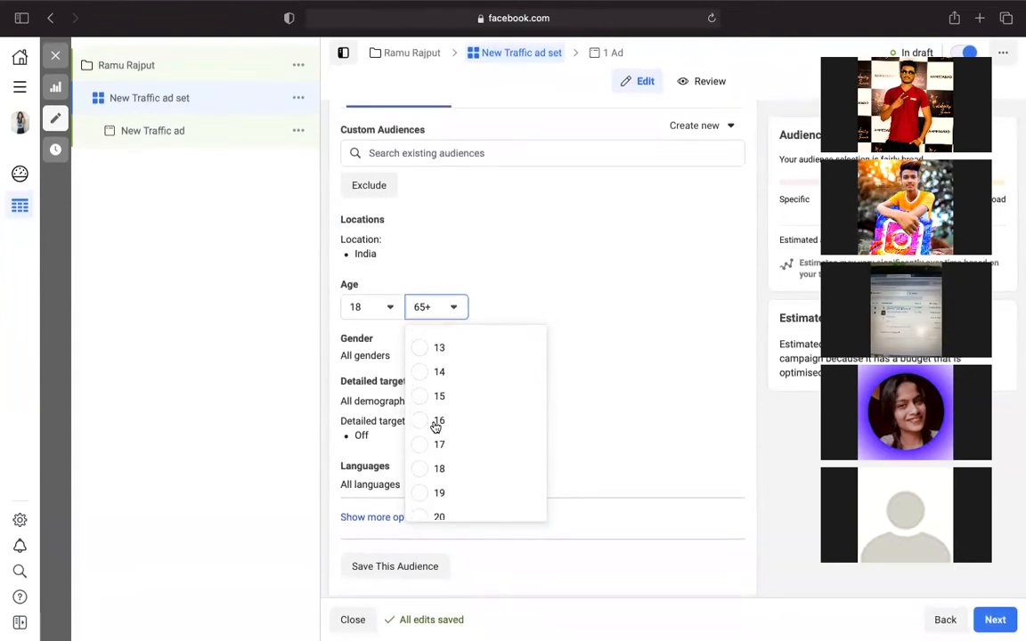
scroll(436, 428, down, 5)
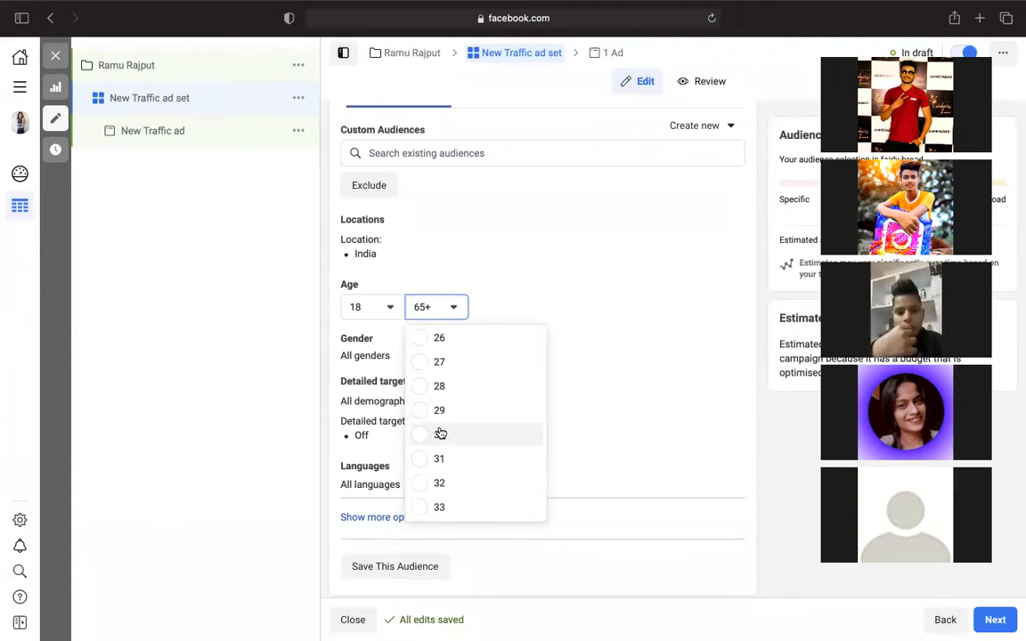
click(422, 365)
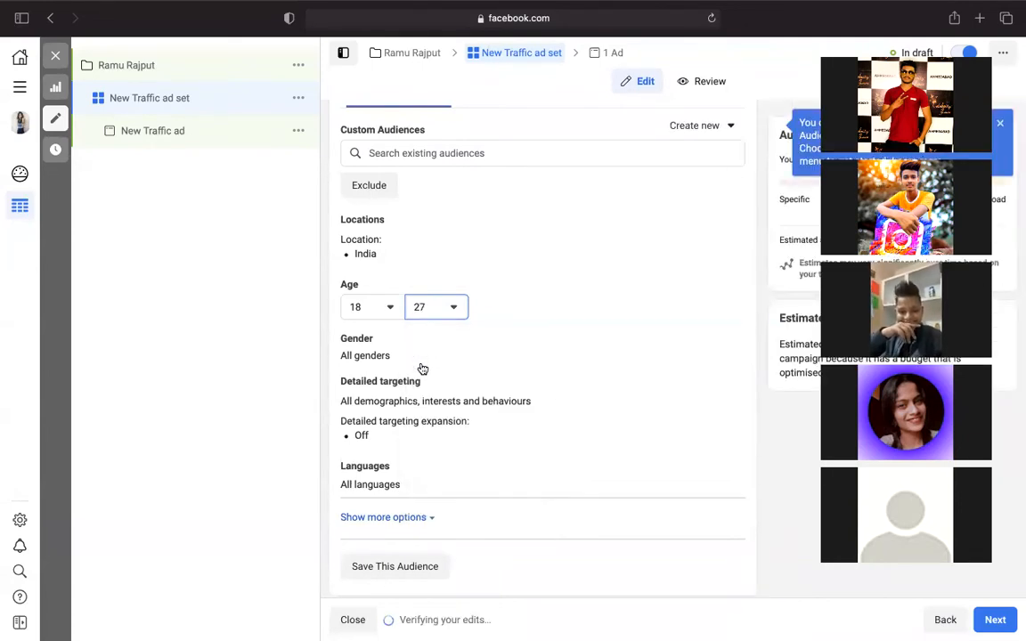
scroll(417, 217, up, 2)
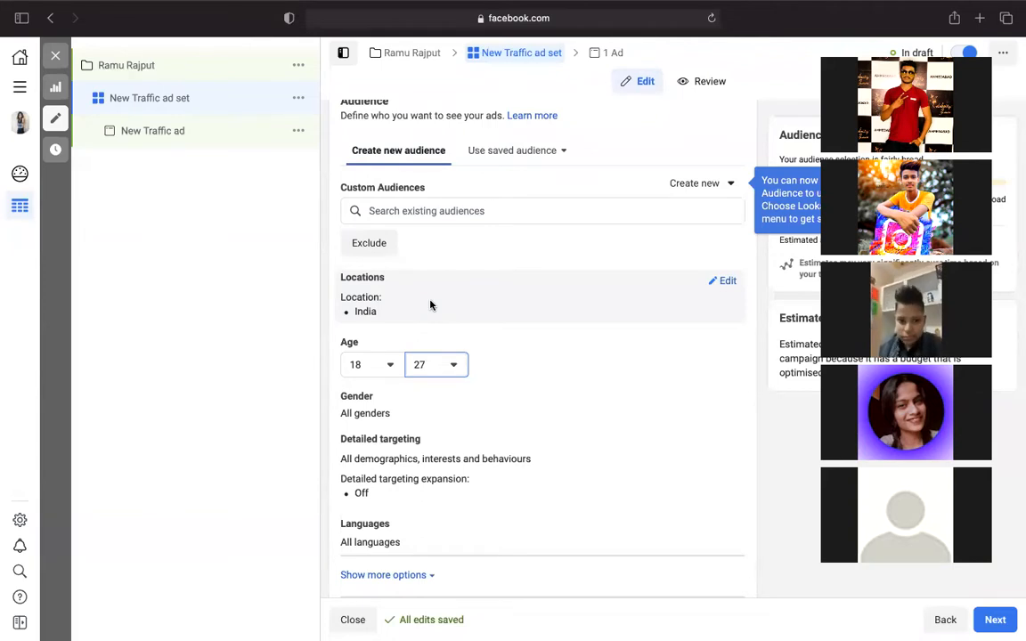
- Edit the audience locations and replace India with Delhi as the target location
click(722, 284)
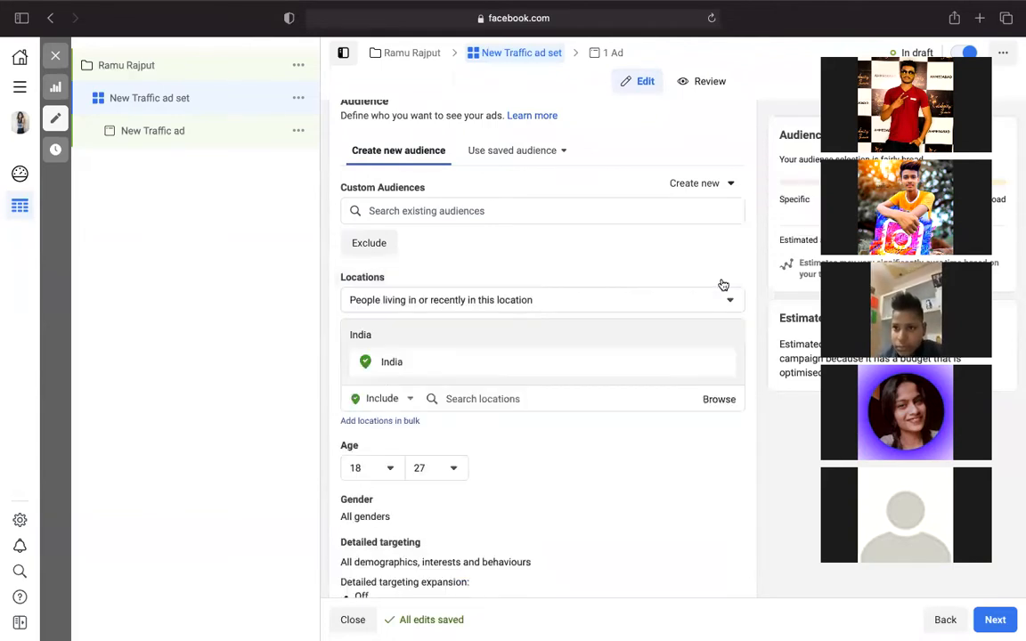
click(511, 300)
click(568, 300)
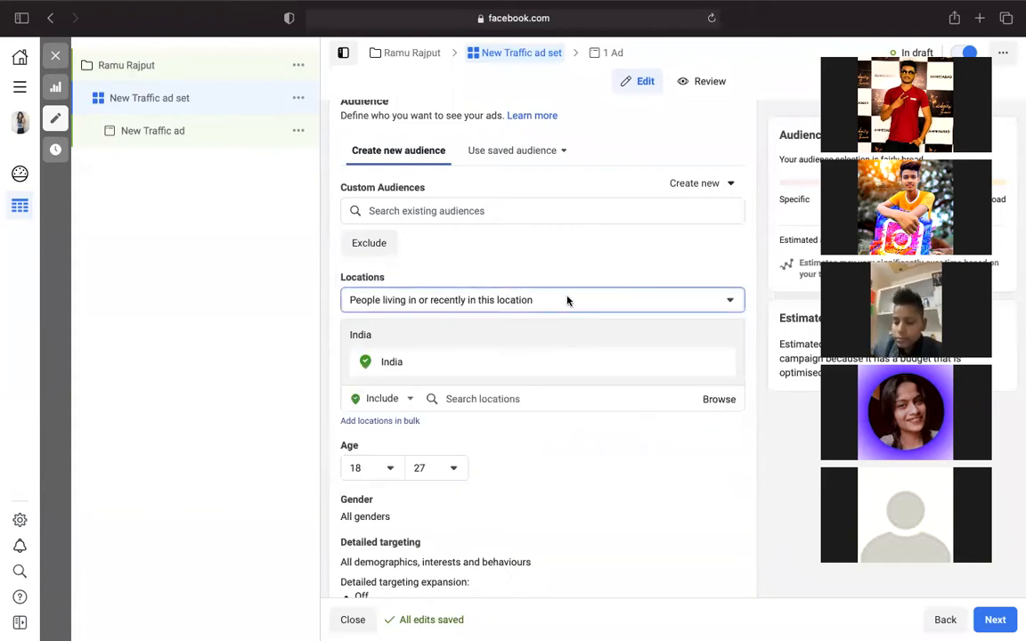
click(485, 405)
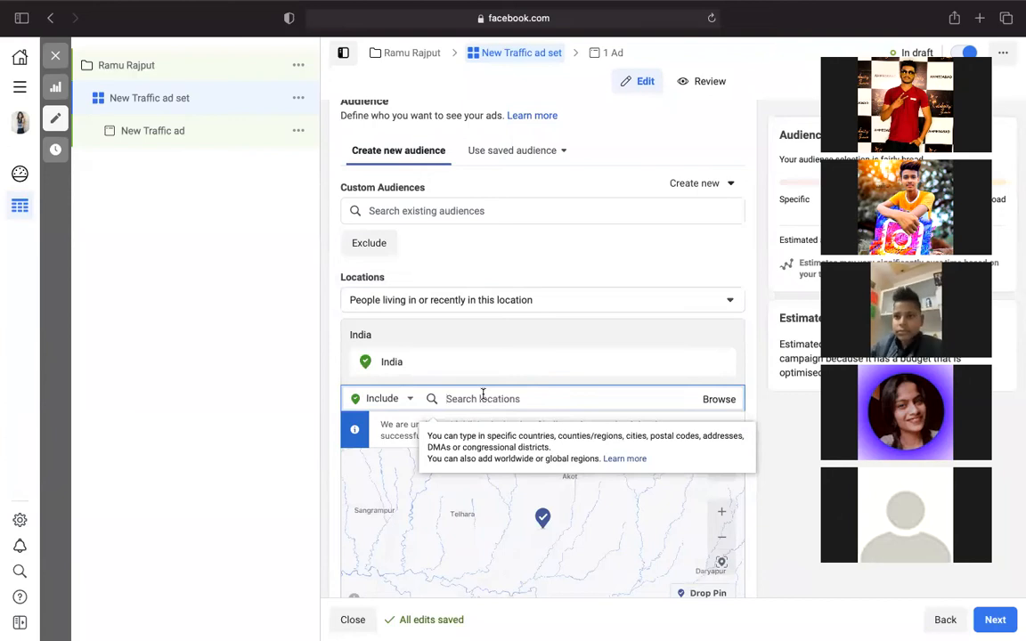
text(delhi)
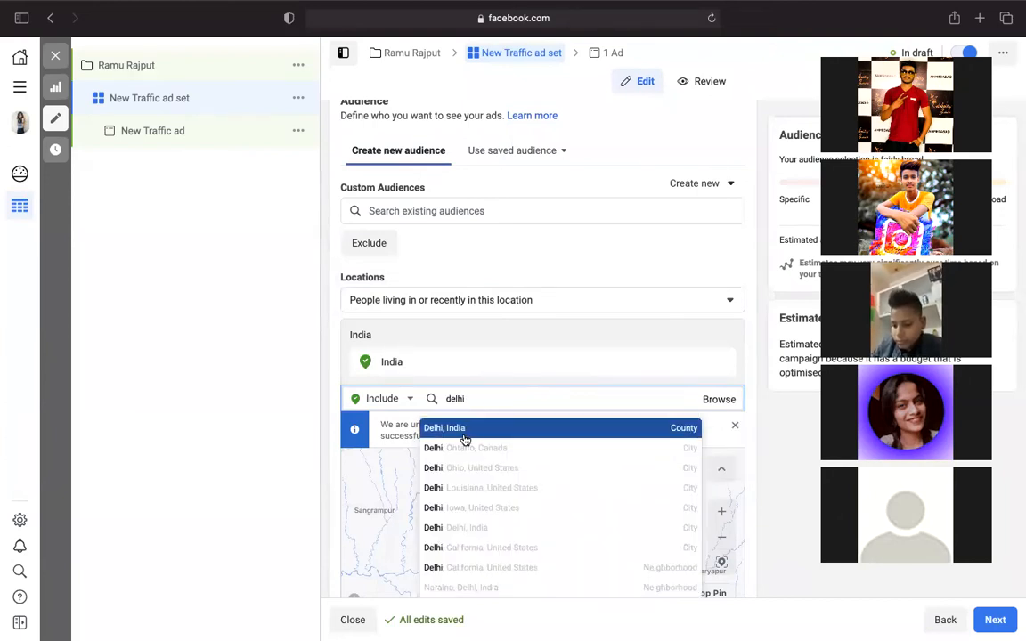
click(465, 429)
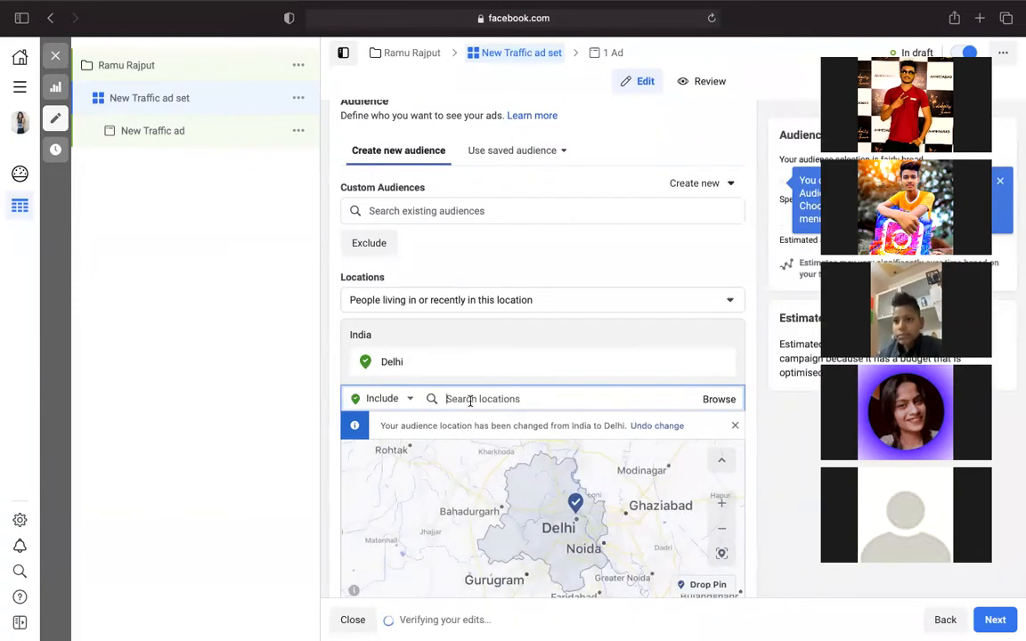
- Add Maharashtra and Haryana to the targeted locations
text(maha)
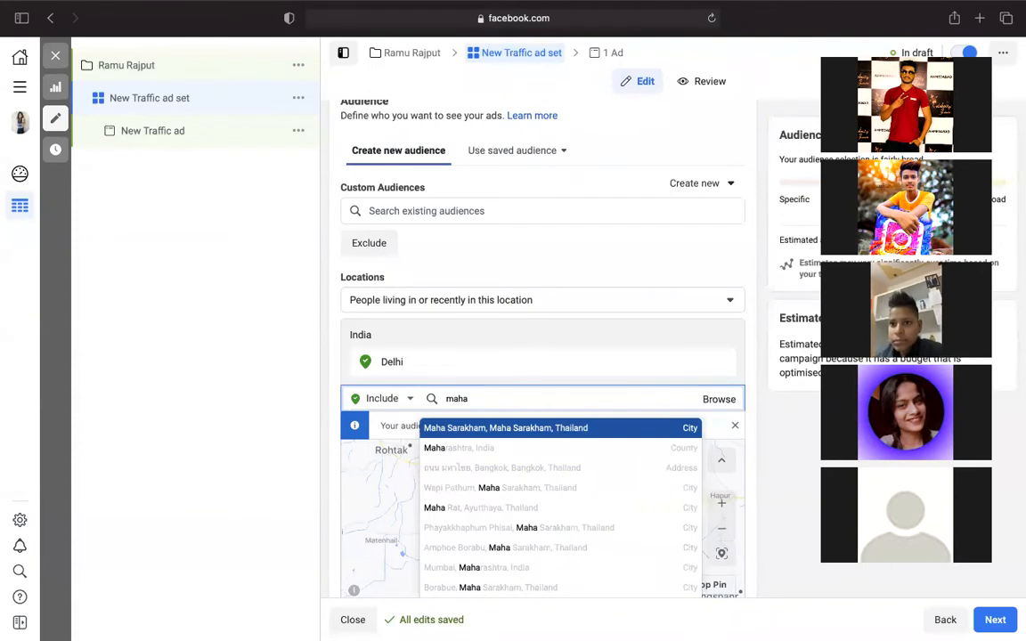
click(478, 455)
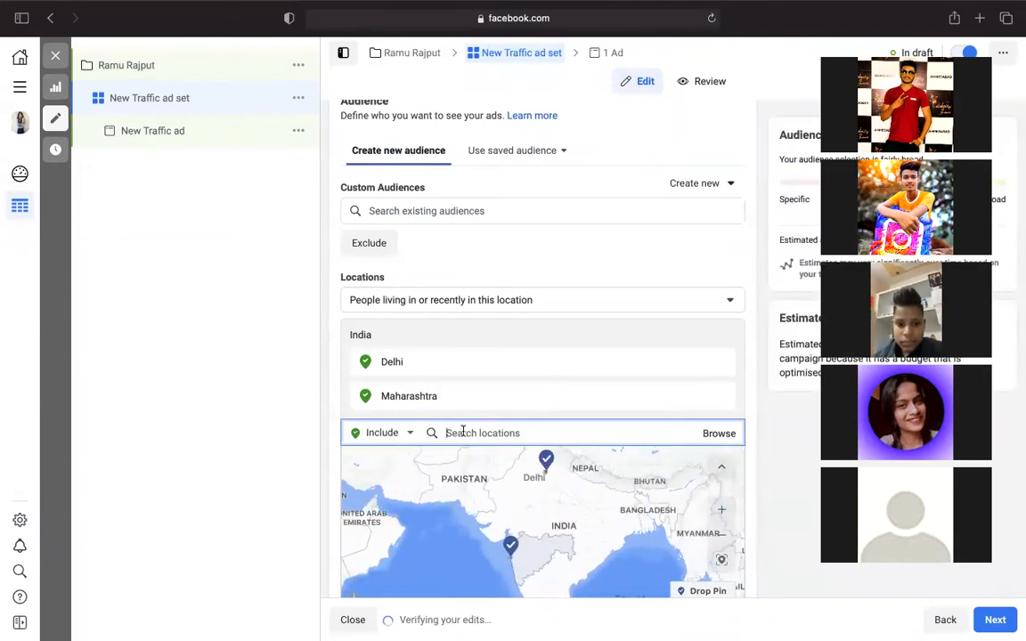
text(har)
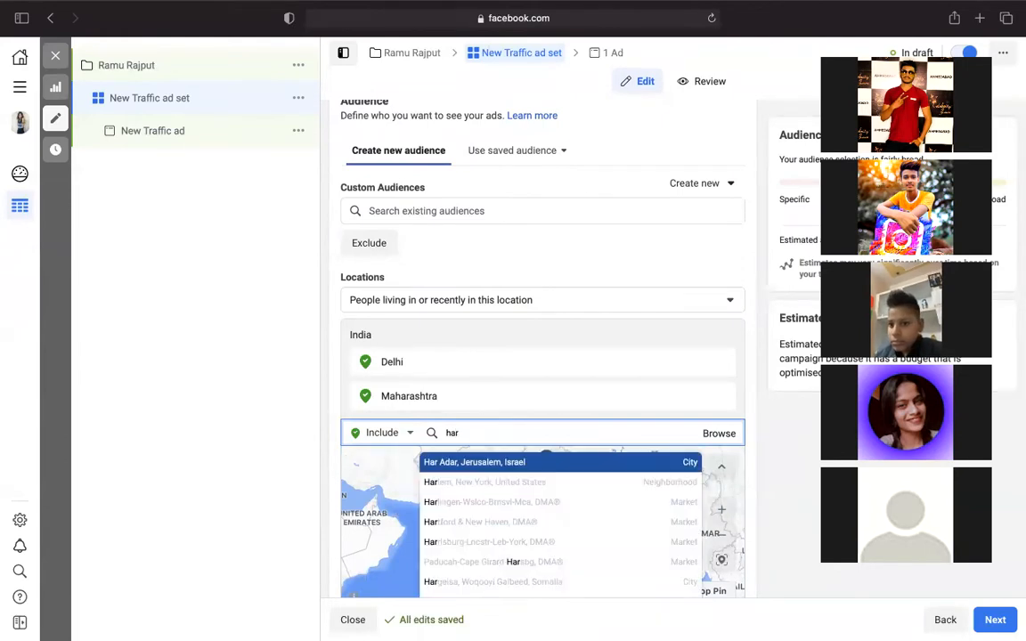
text(yan)
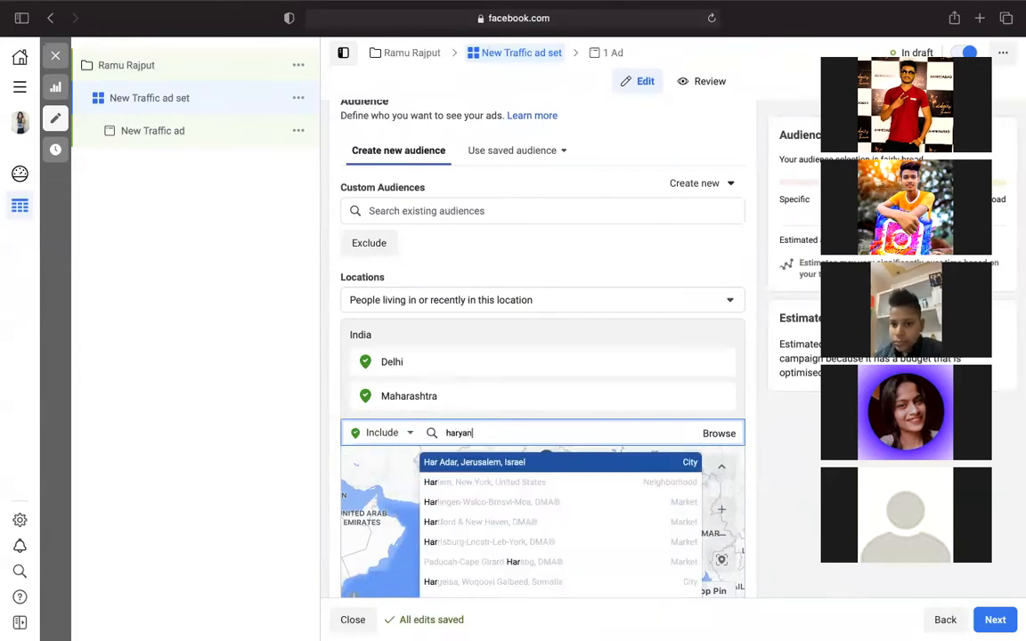
click(465, 463)
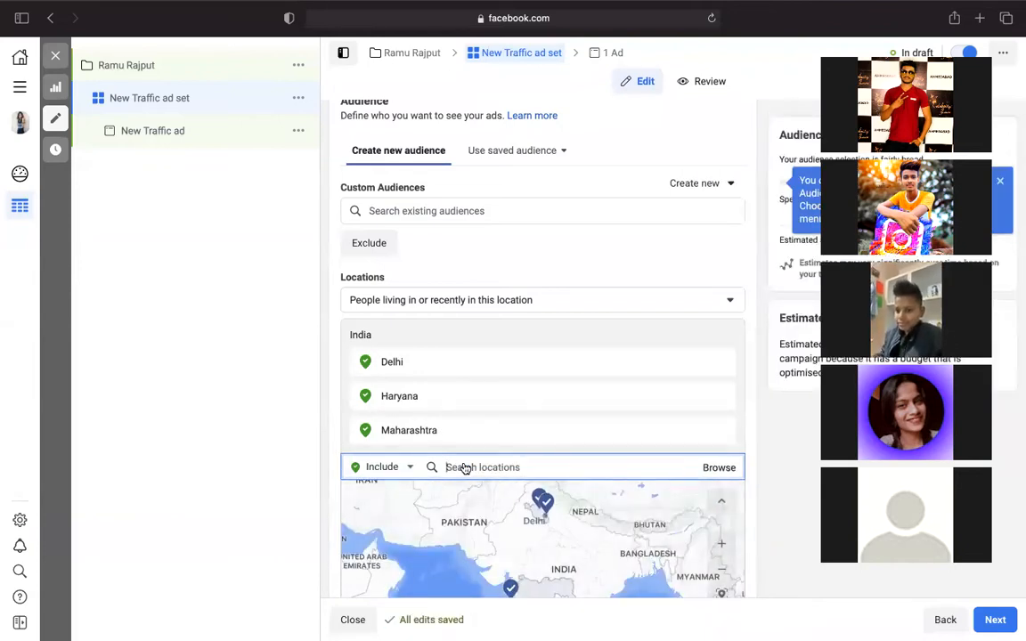
- Search 'madhya' and 'rajis' to add Madhya Pradesh and Rajishthan as locations
text(ma)
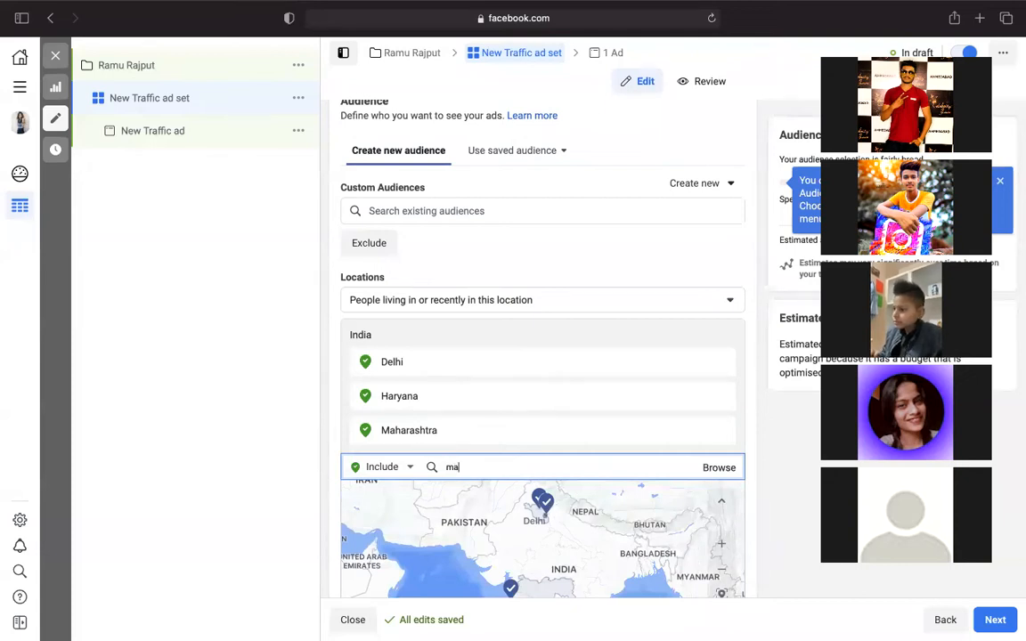
text(dhya)
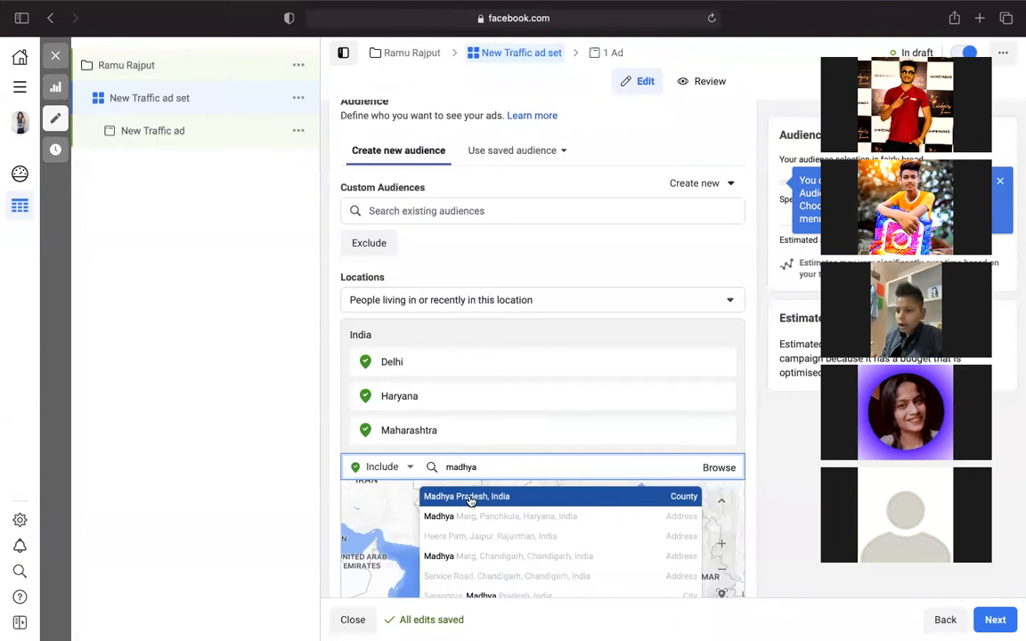
click(481, 502)
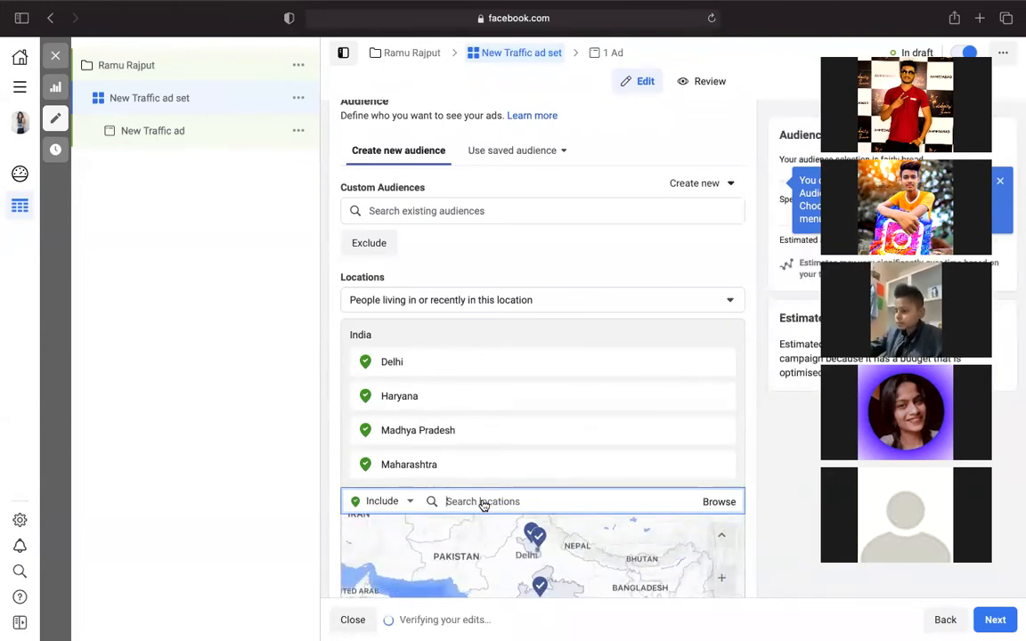
text(rajis)
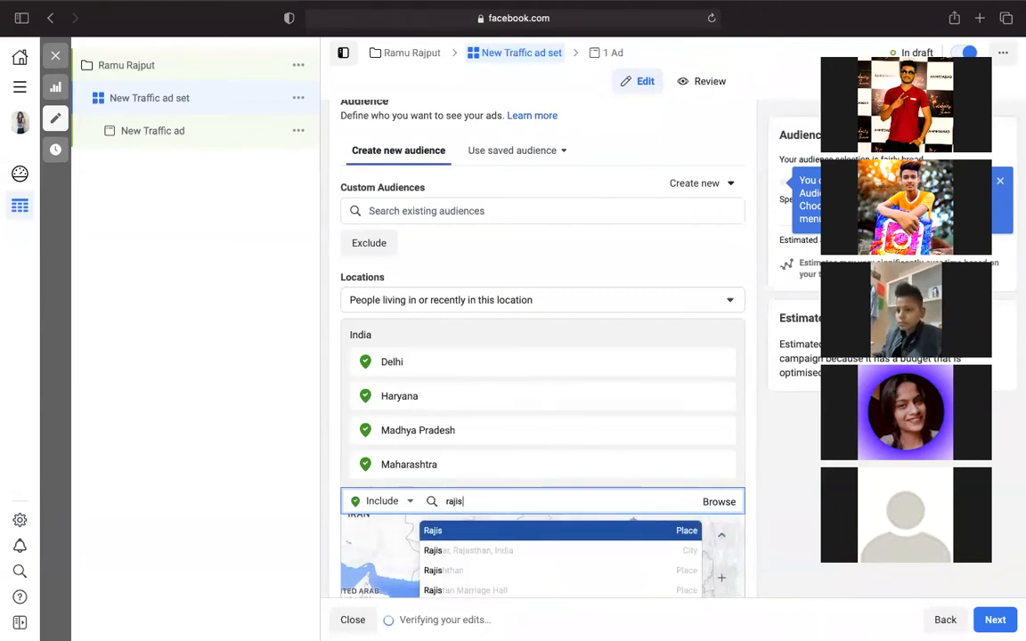
click(468, 570)
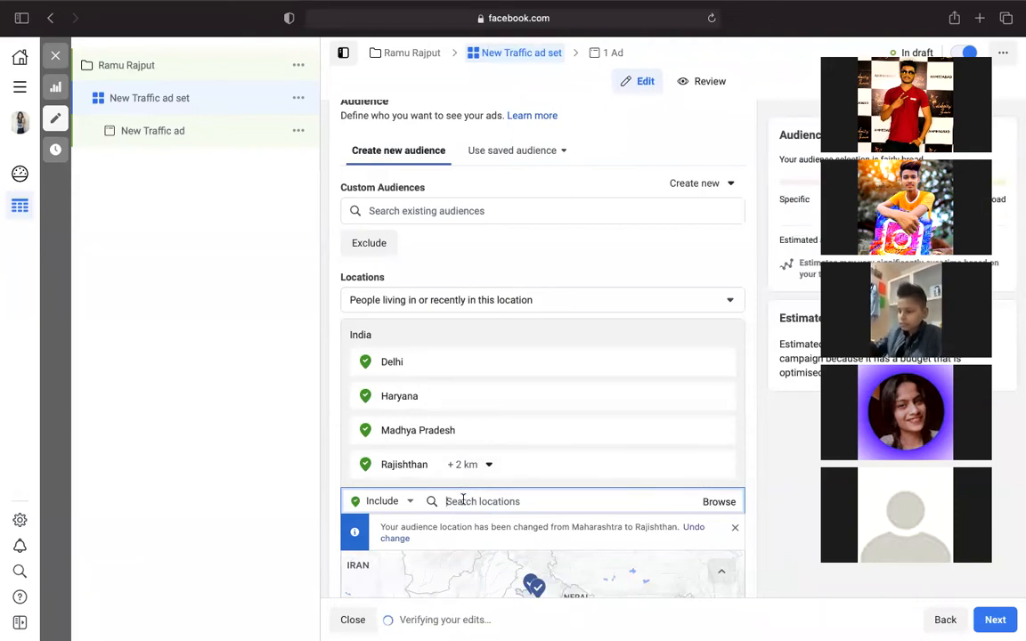
- Search 'pune' and 'mumbai' and add Pune and Mumbai, Maharashtra, India as locations
text(pune)
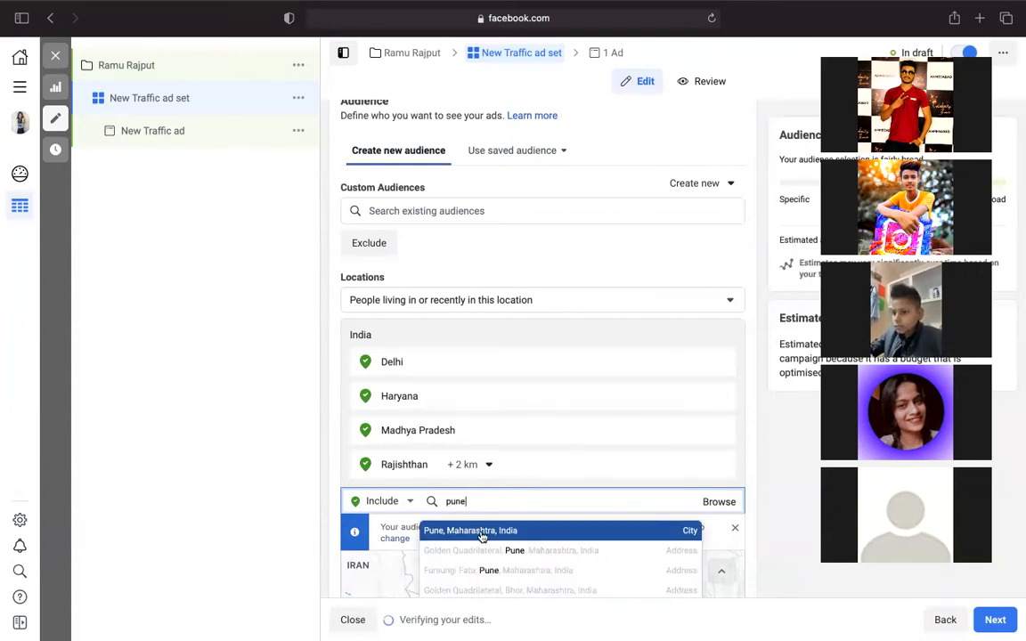
click(482, 529)
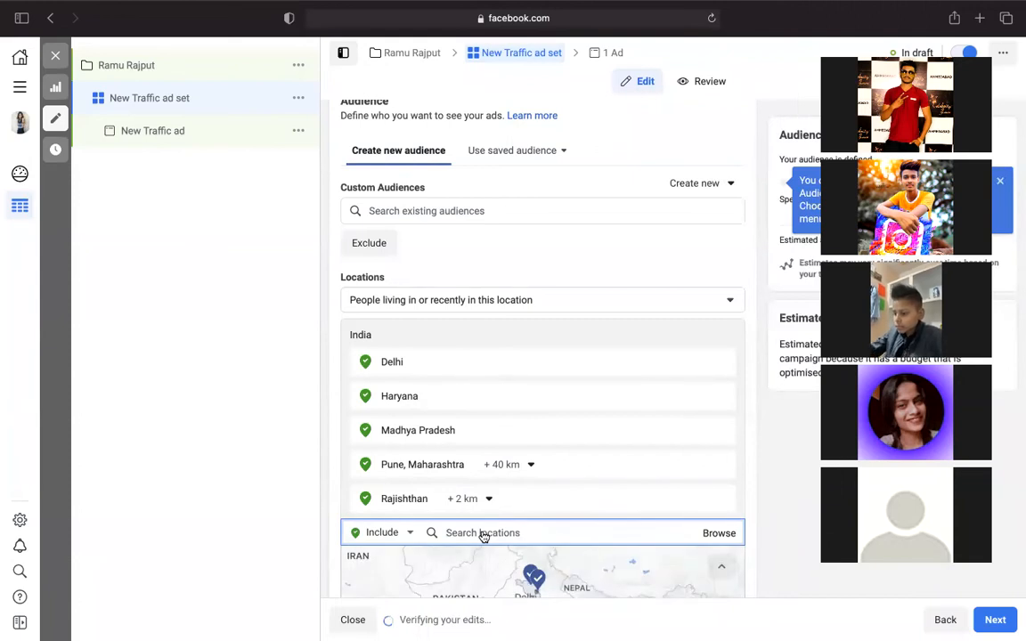
text(mum)
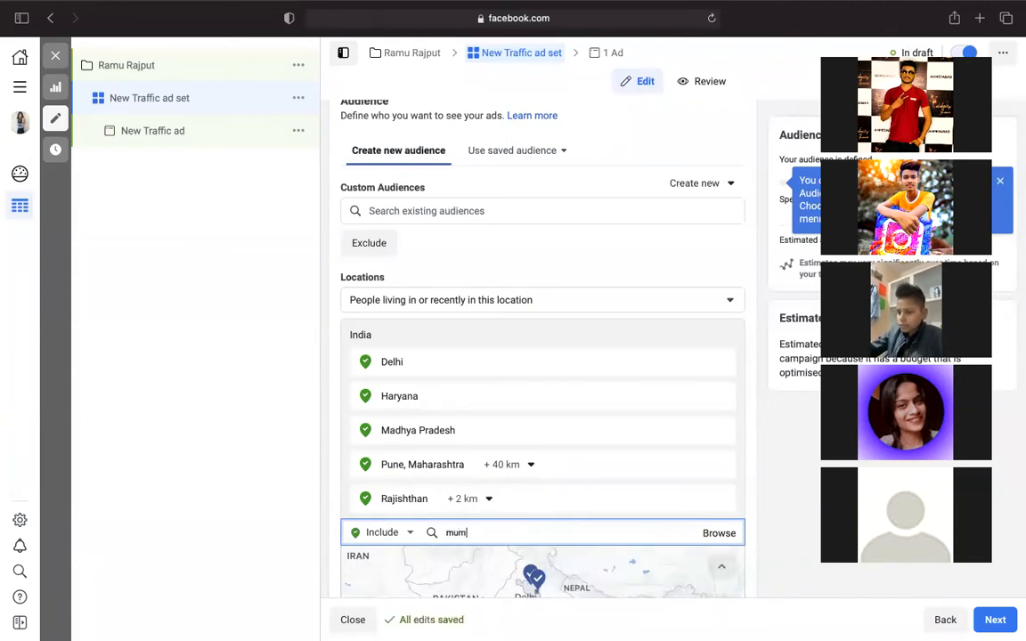
text(bai)
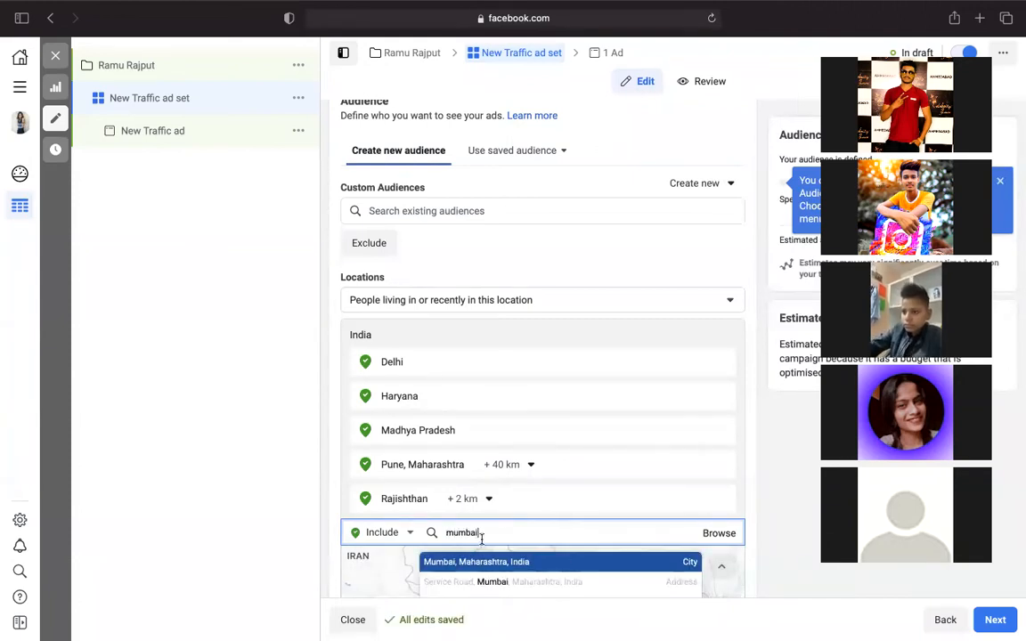
click(488, 563)
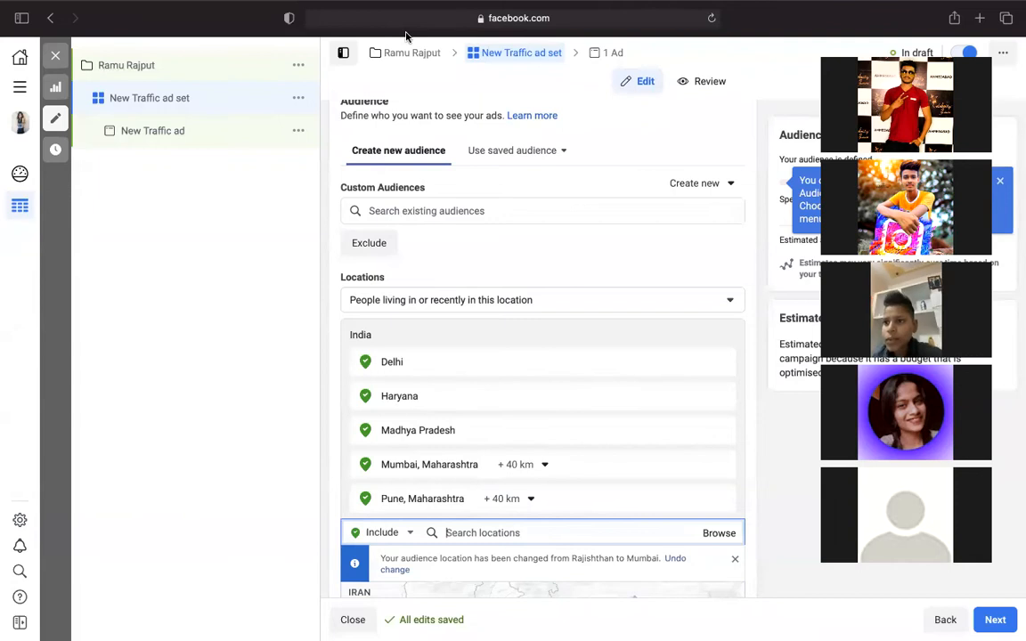
mouse_move(434, 189)
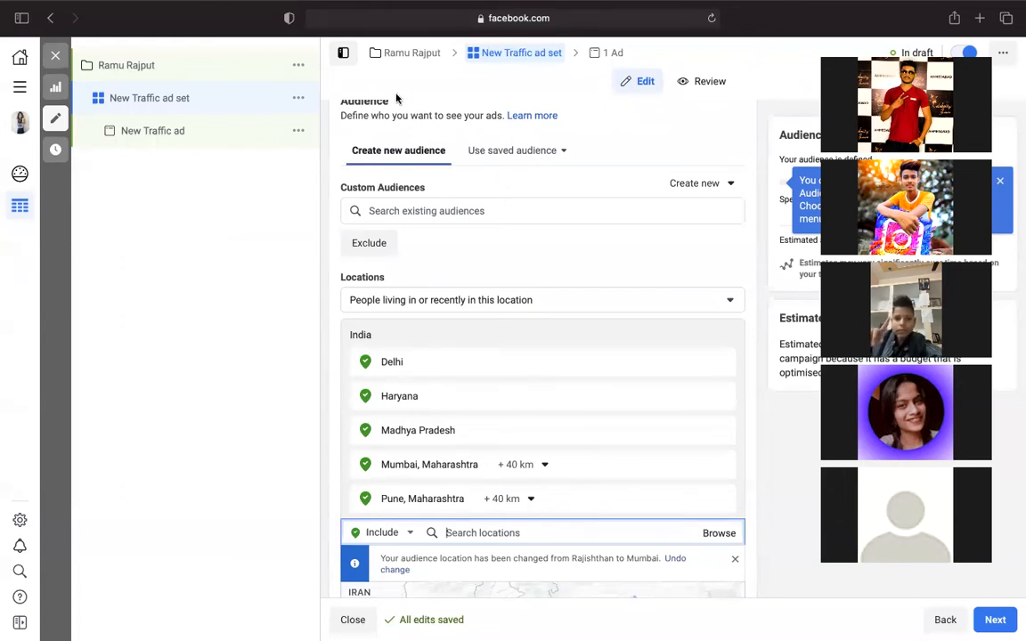
- Scroll past the location map to the Age, Gender and Detailed targeting sections
scroll(384, 438, down, 1)
scroll(384, 438, down, 3)
scroll(398, 231, down, 1)
scroll(398, 231, up, 1)
scroll(605, 571, down, 3)
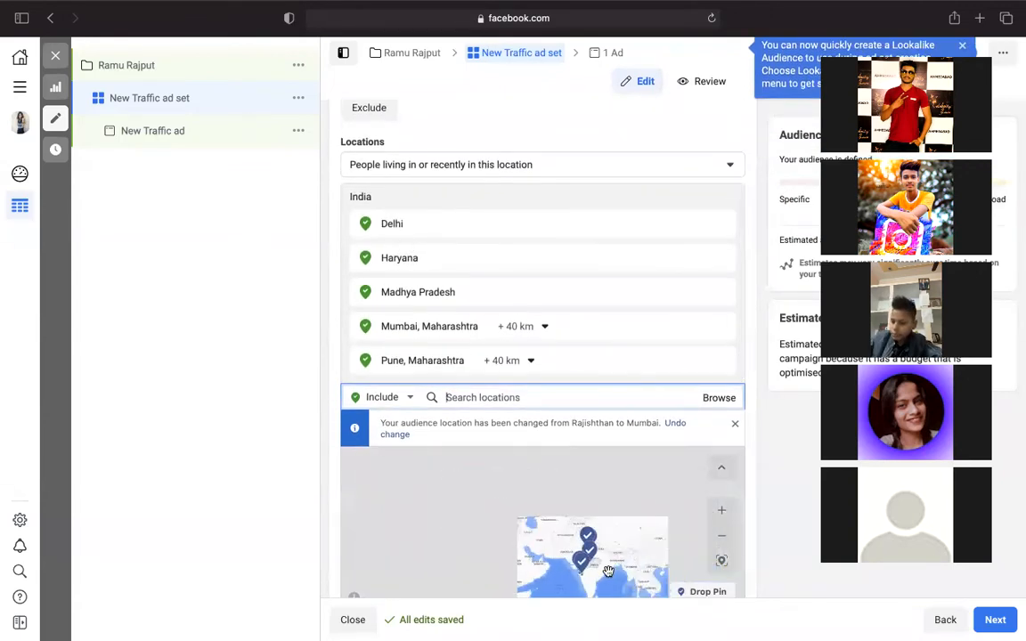
scroll(796, 562, down, 5)
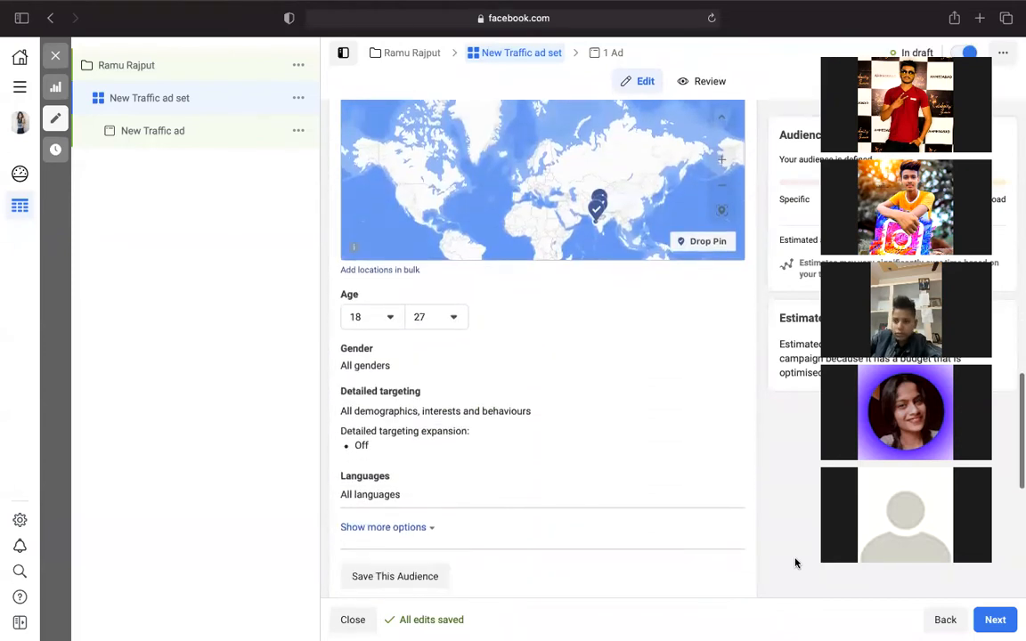
scroll(795, 562, down, 1)
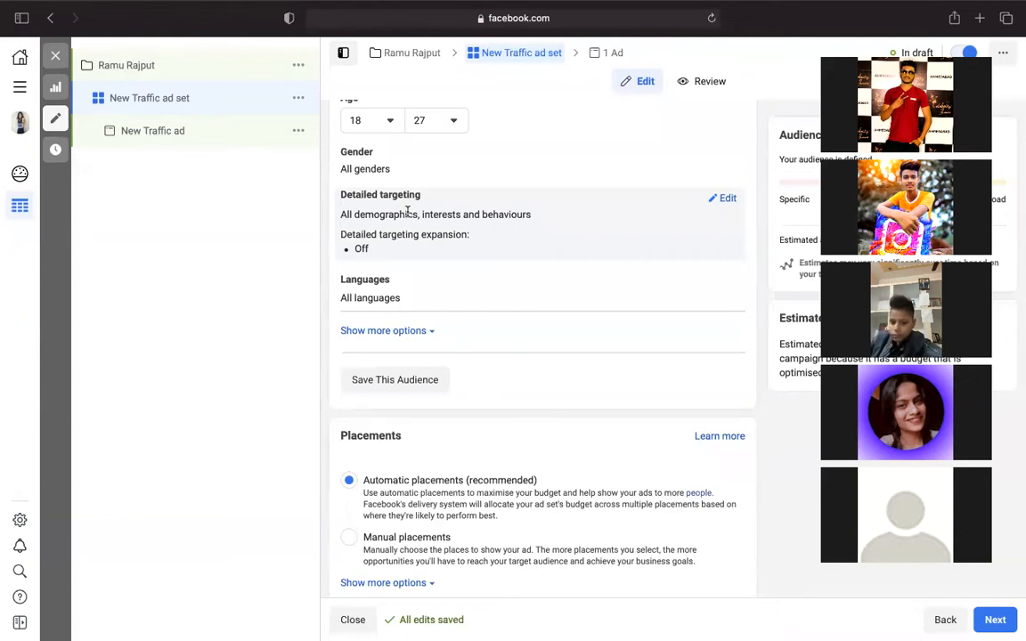
- Edit detailed targeting and expand the Interests category in the Browse list
click(723, 198)
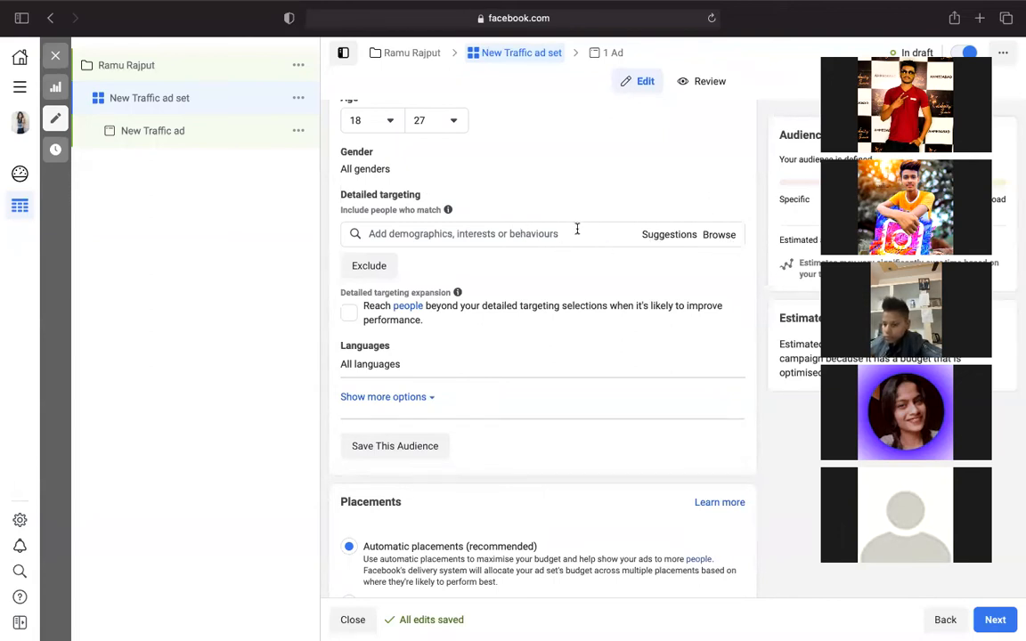
click(718, 235)
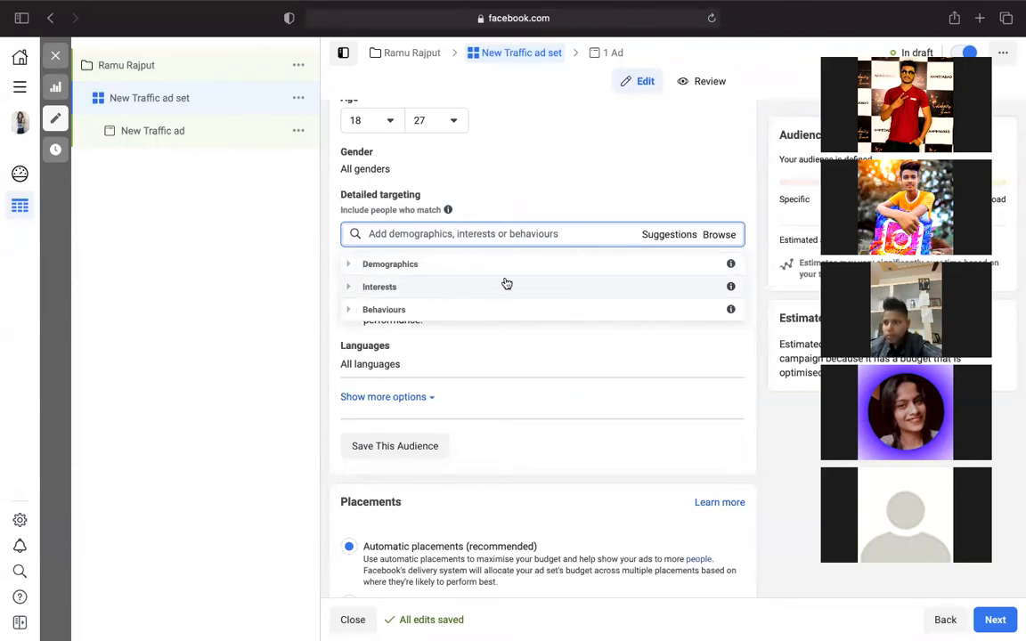
click(442, 290)
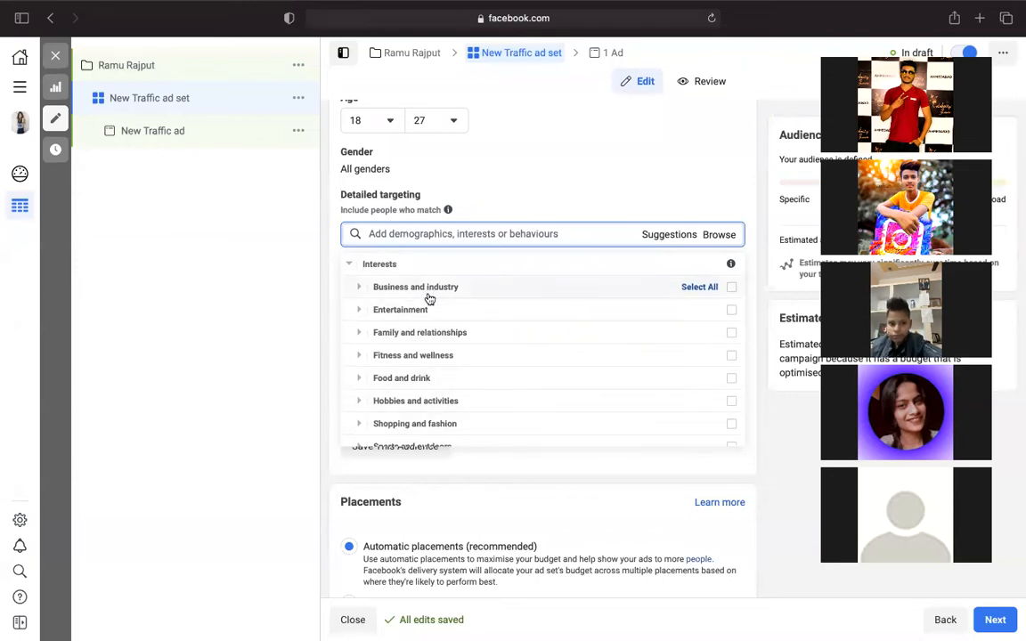
- Expand the Behaviours category and scroll through its subcategories, from Anniversary to Travel
click(730, 235)
click(729, 235)
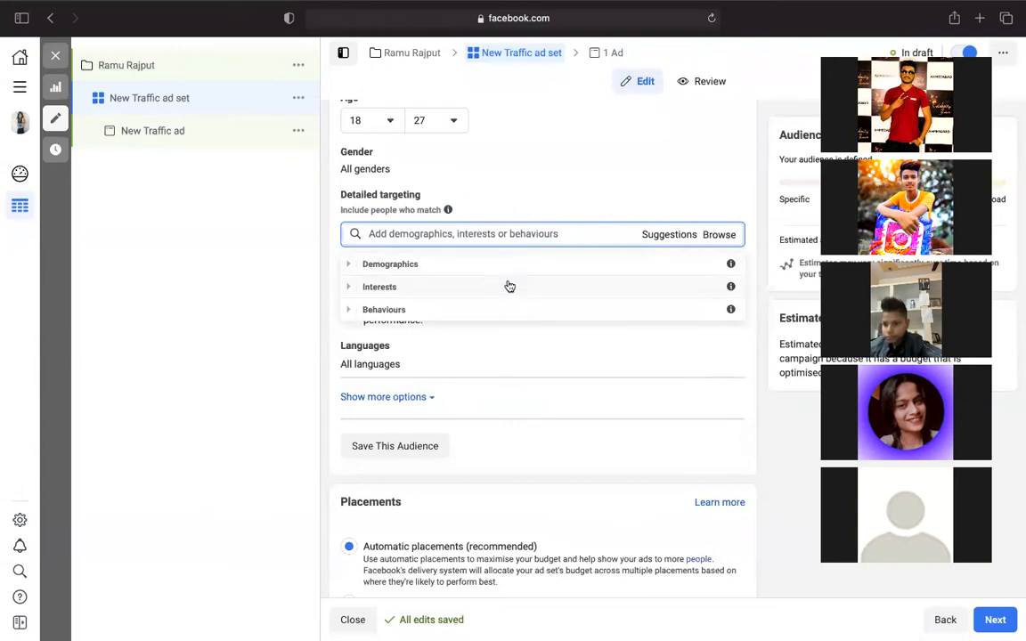
click(506, 310)
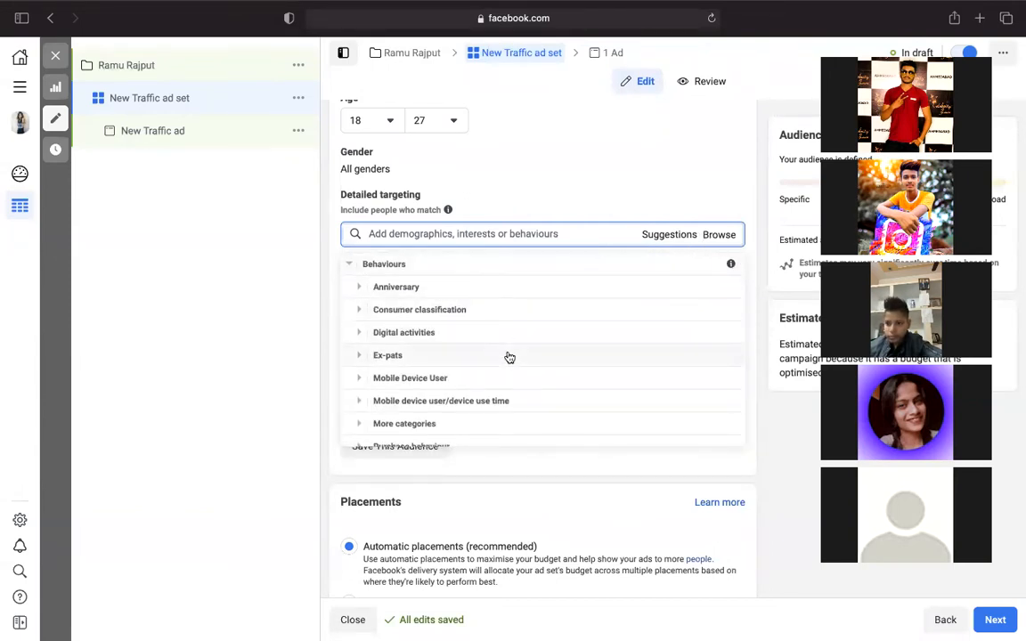
scroll(506, 354, down, 2)
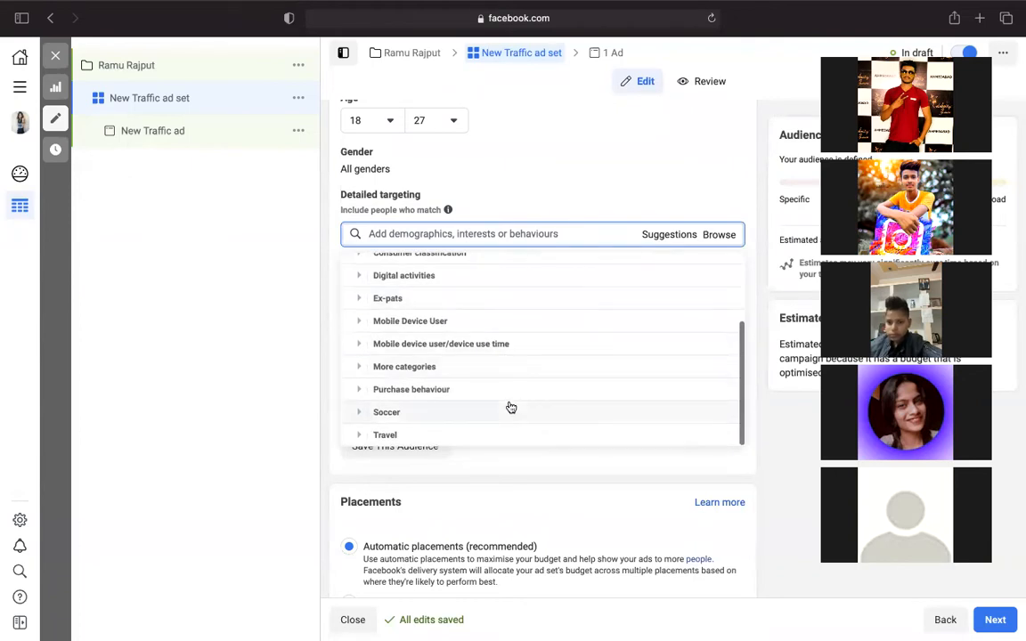
scroll(511, 407, up, 3)
scroll(511, 407, down, 3)
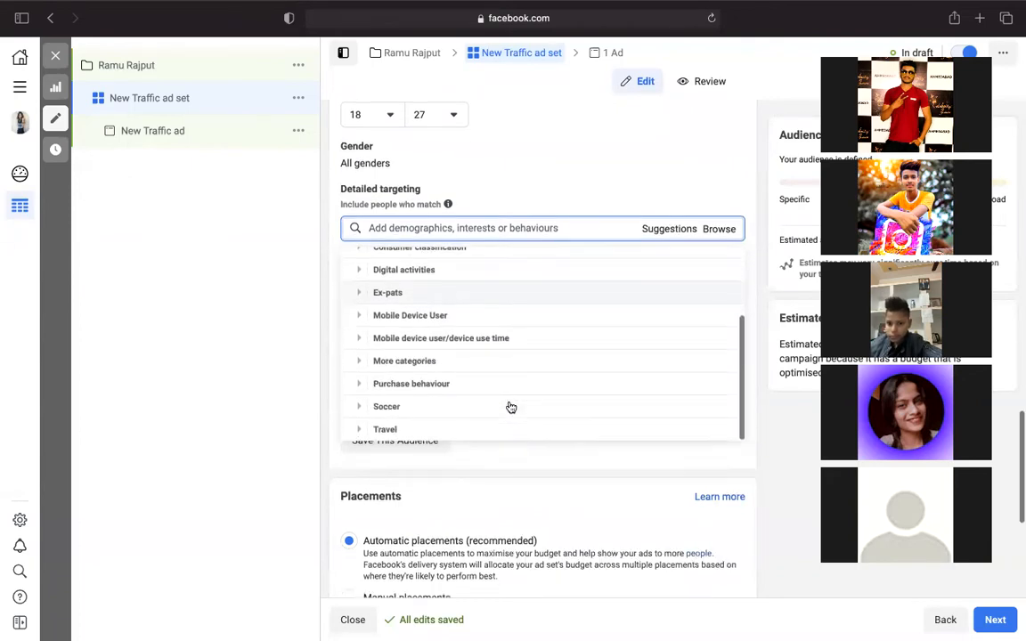
scroll(510, 407, up, 4)
scroll(508, 408, down, 5)
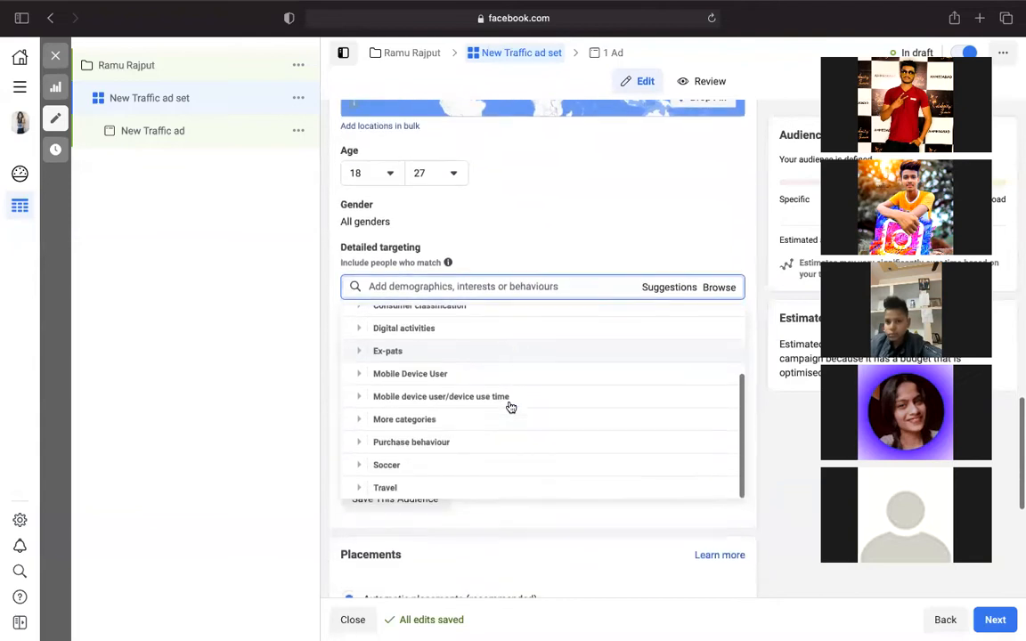
scroll(501, 322, down, 1)
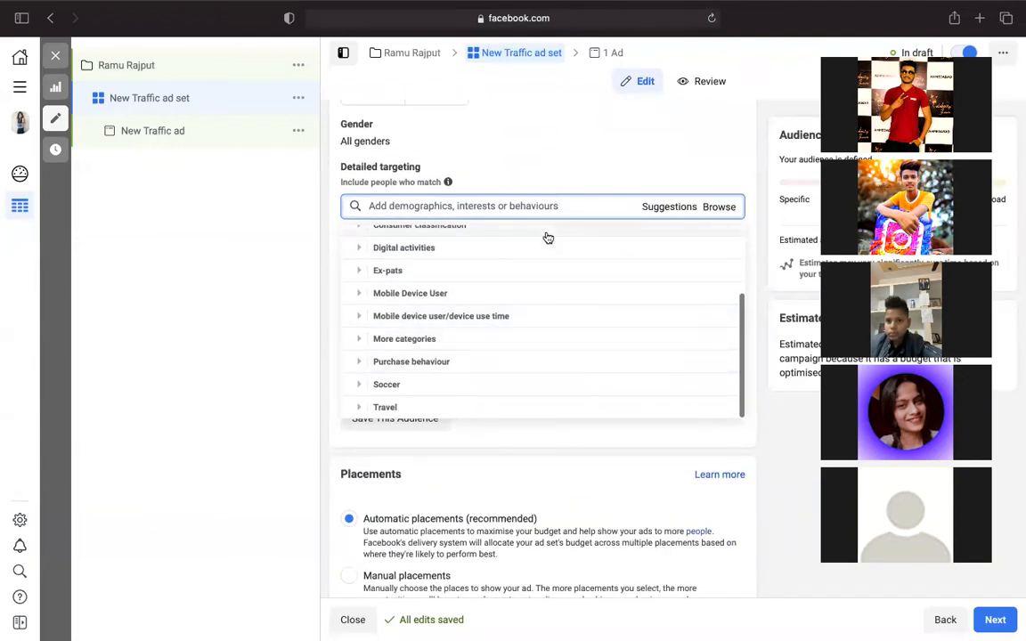
scroll(547, 237, up, 5)
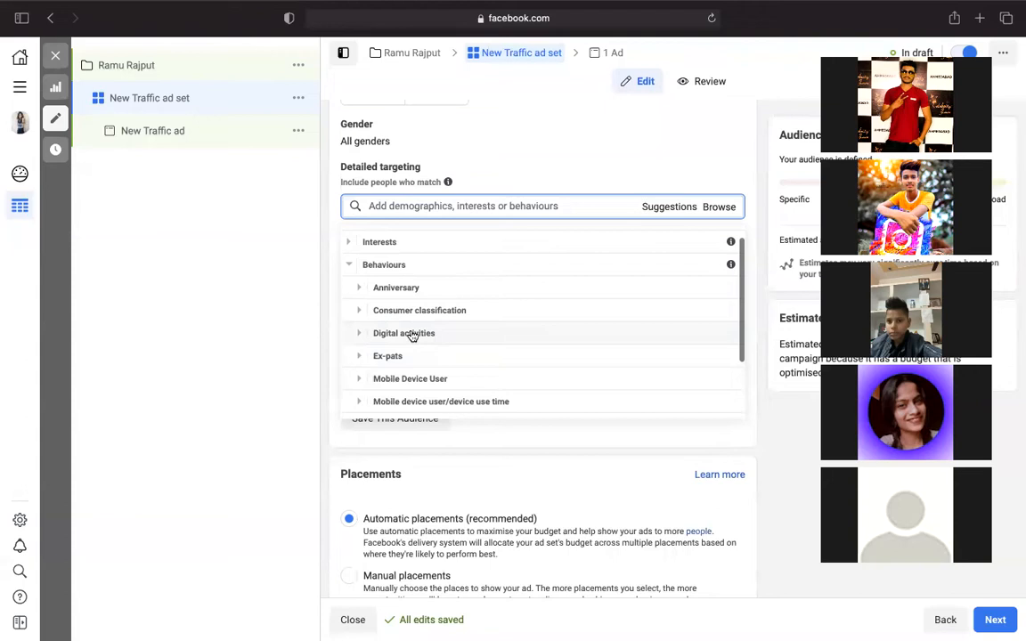
- Tick 'People in India who prefer high-value goods' under Consumer classification > India, then close the list
click(428, 310)
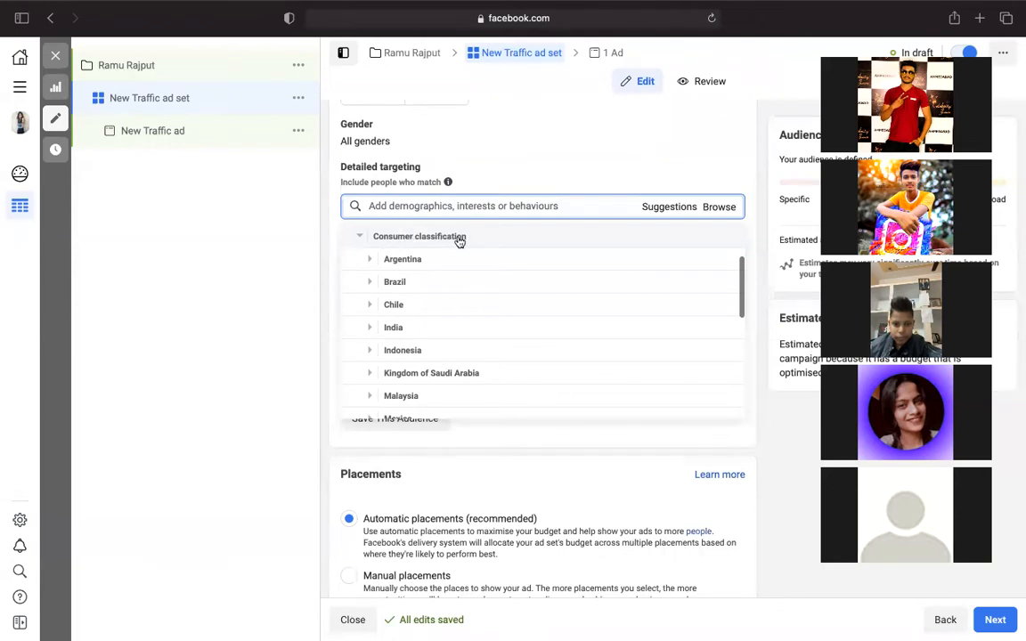
click(420, 337)
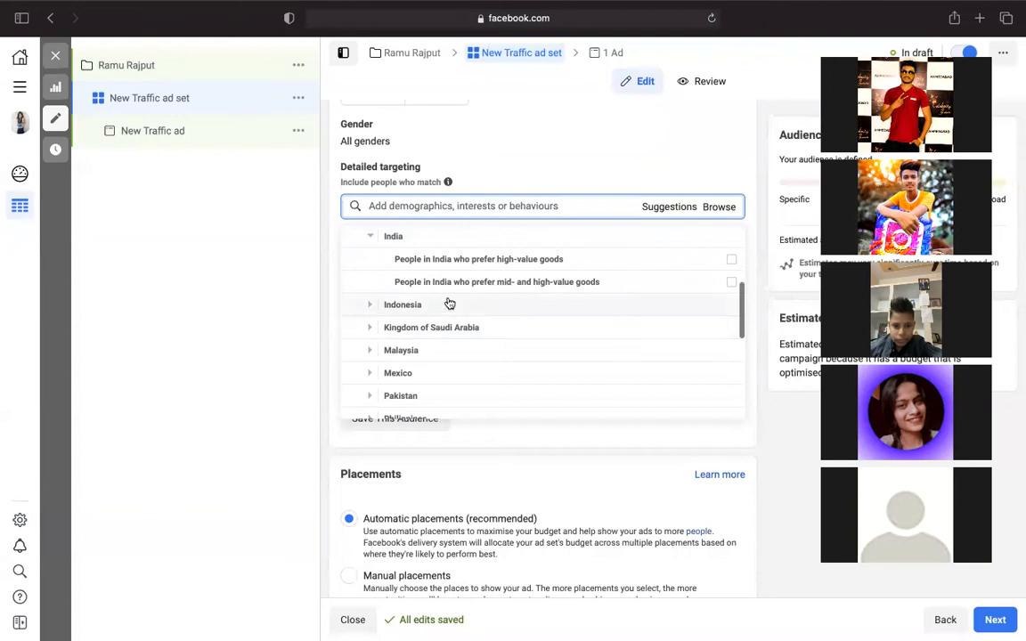
mouse_move(483, 264)
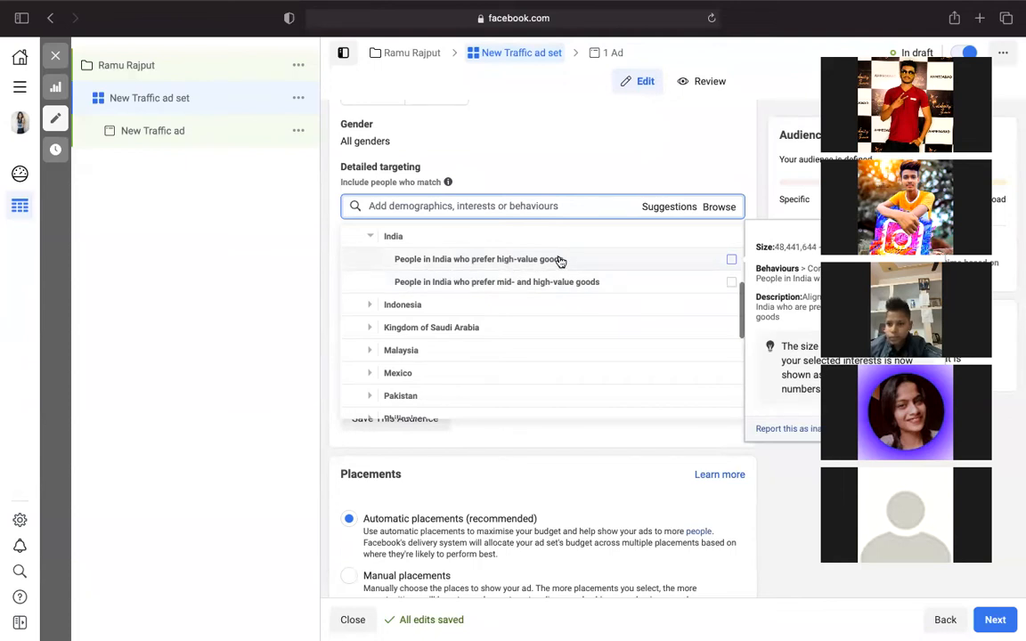
click(730, 260)
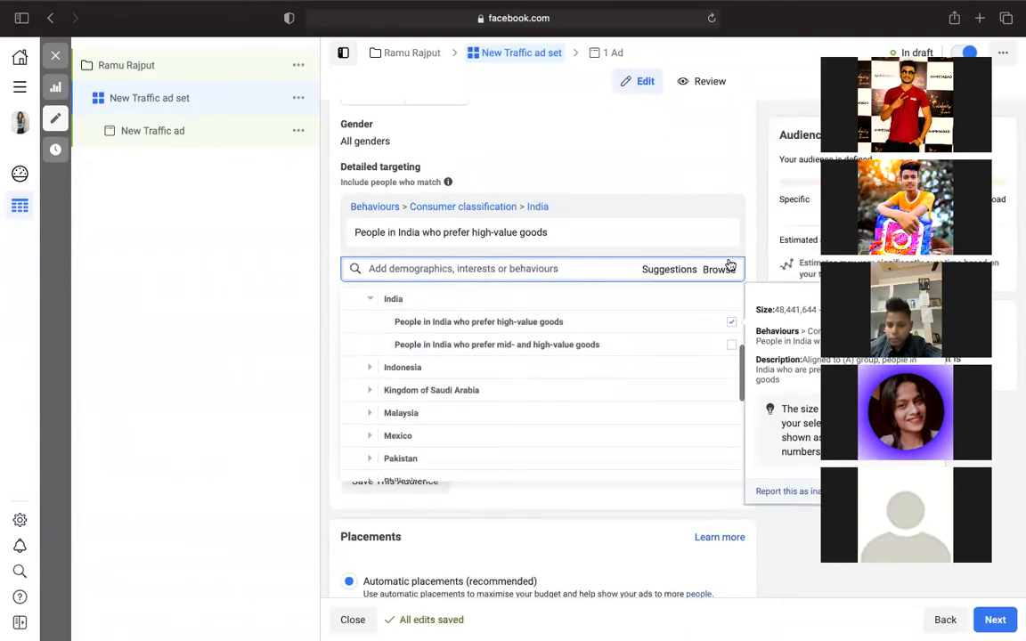
click(716, 269)
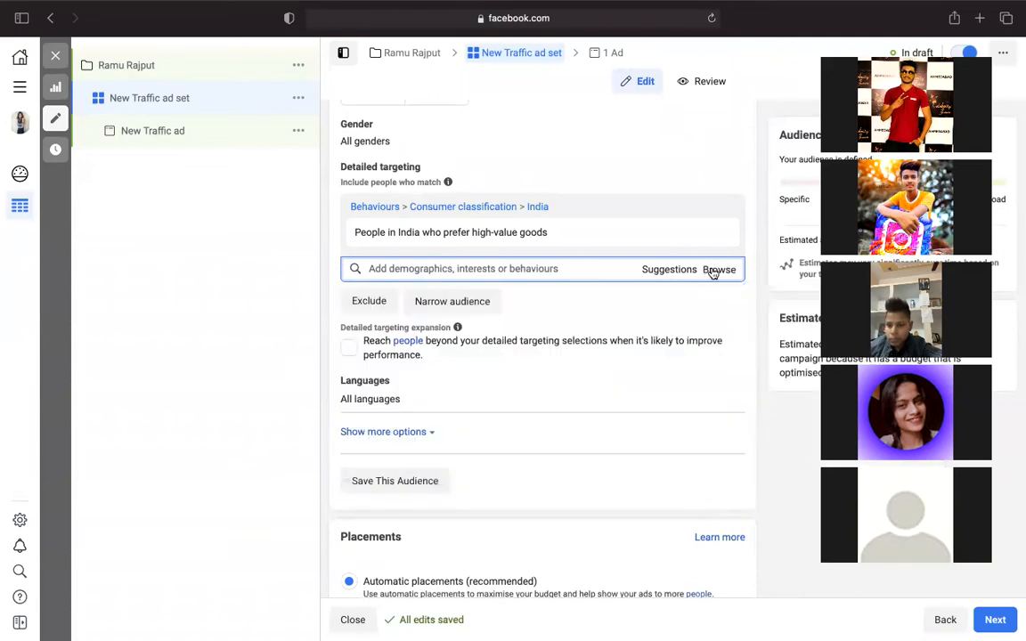
- Re-browse Behaviours > Consumer classification > India, then close the list and focus the targeting search
click(713, 270)
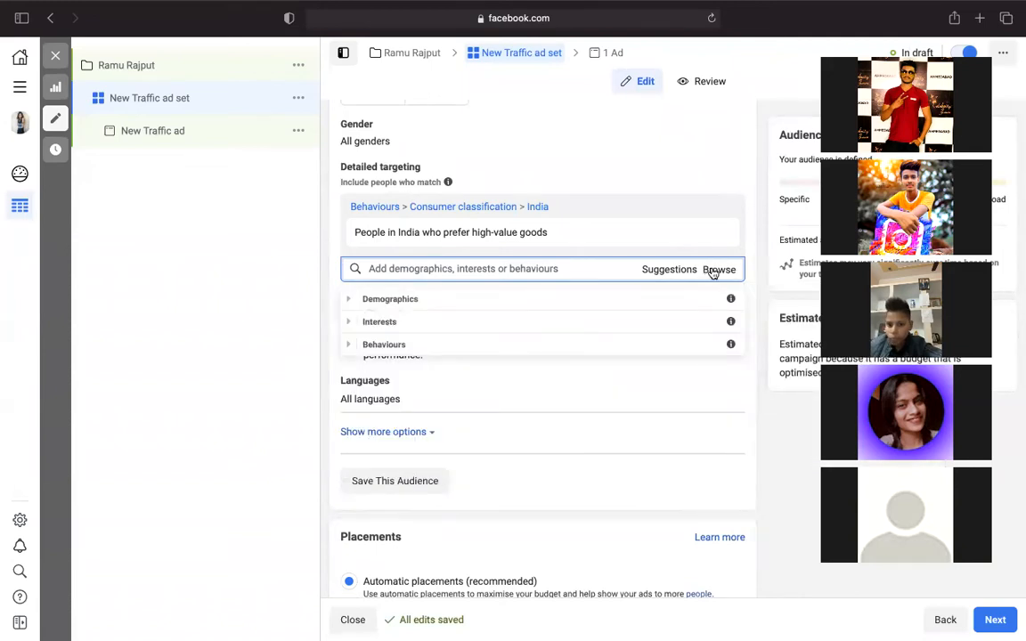
click(474, 345)
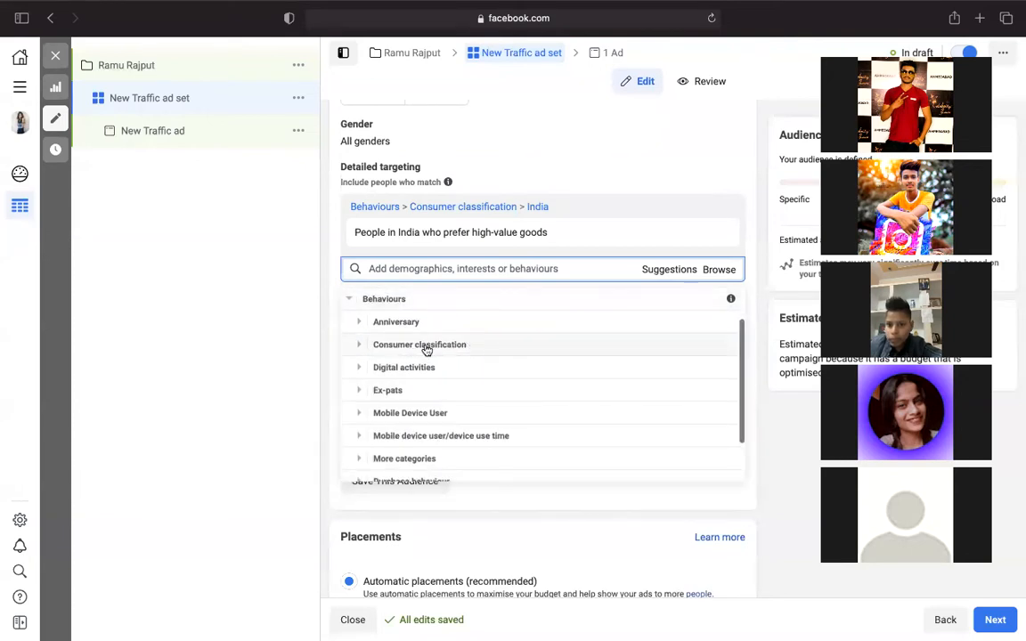
click(425, 345)
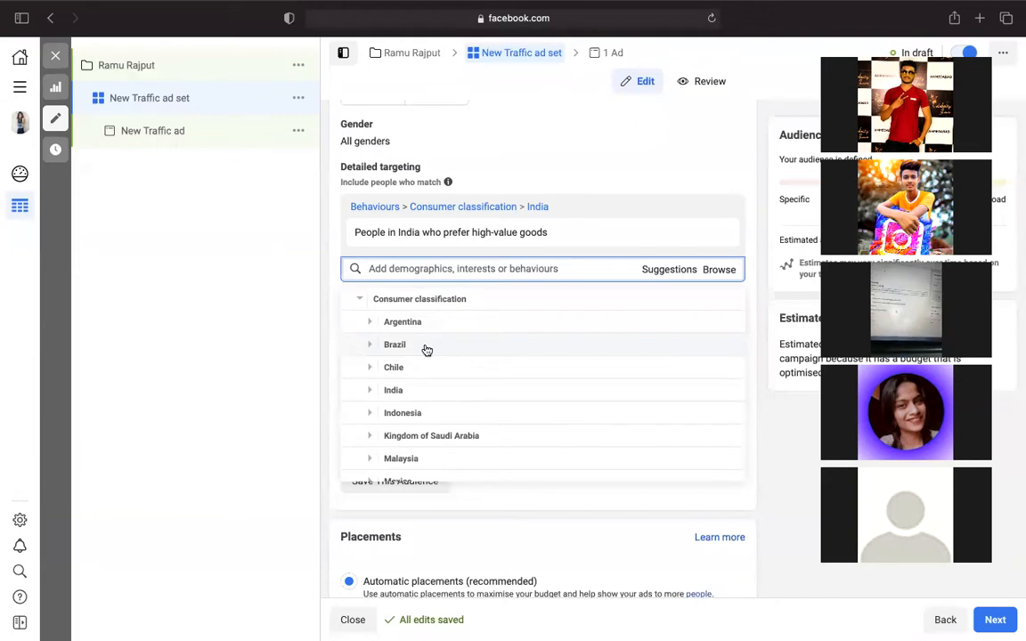
click(422, 392)
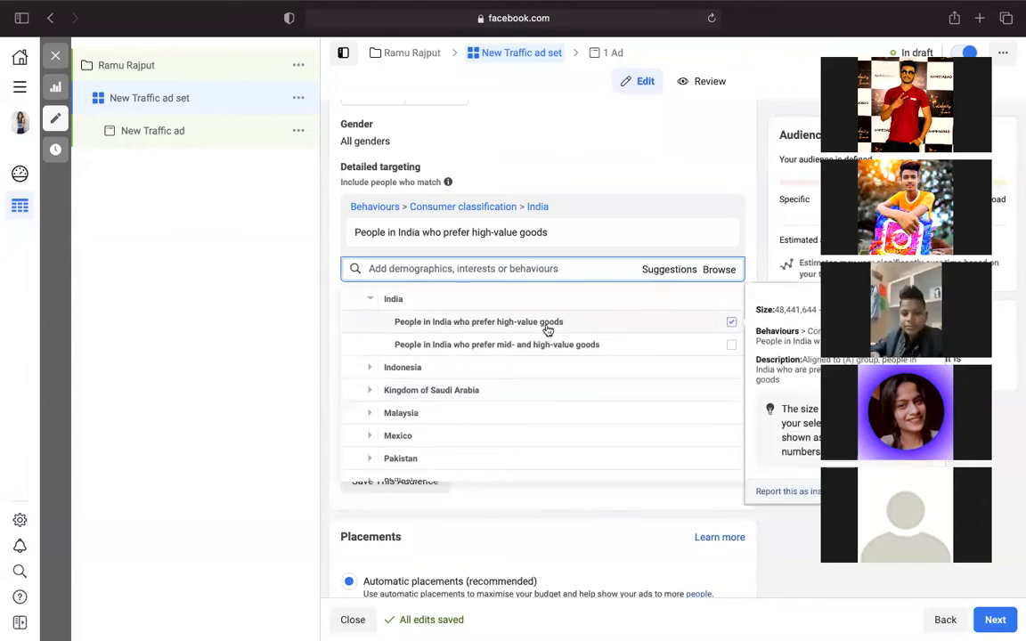
click(670, 270)
click(471, 270)
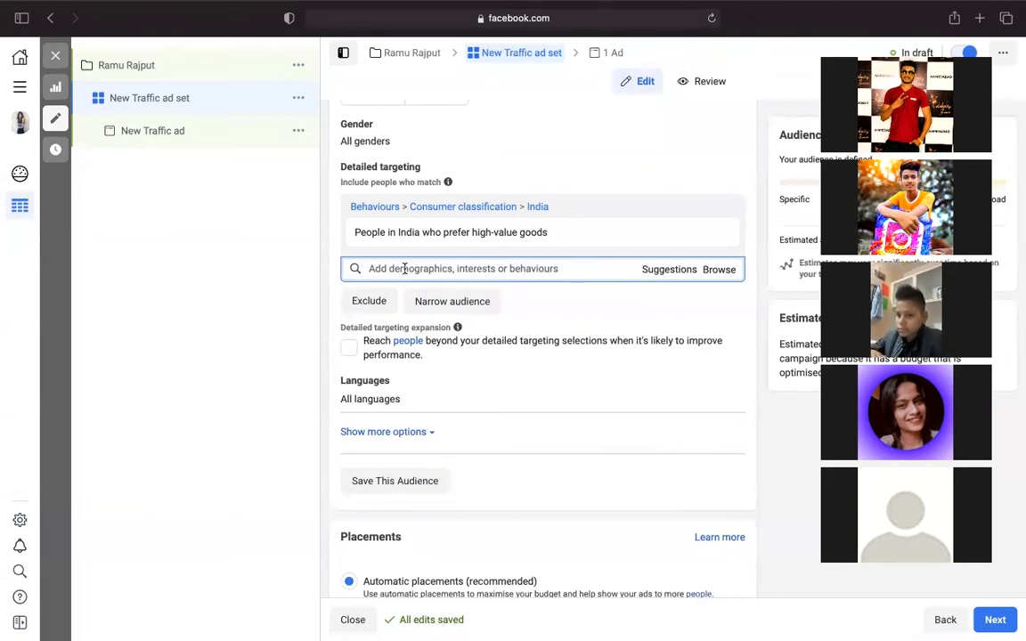
- Search 'bac' and 'smal' to add Bachelor's degree and Small business to detailed targeting
text(ba)
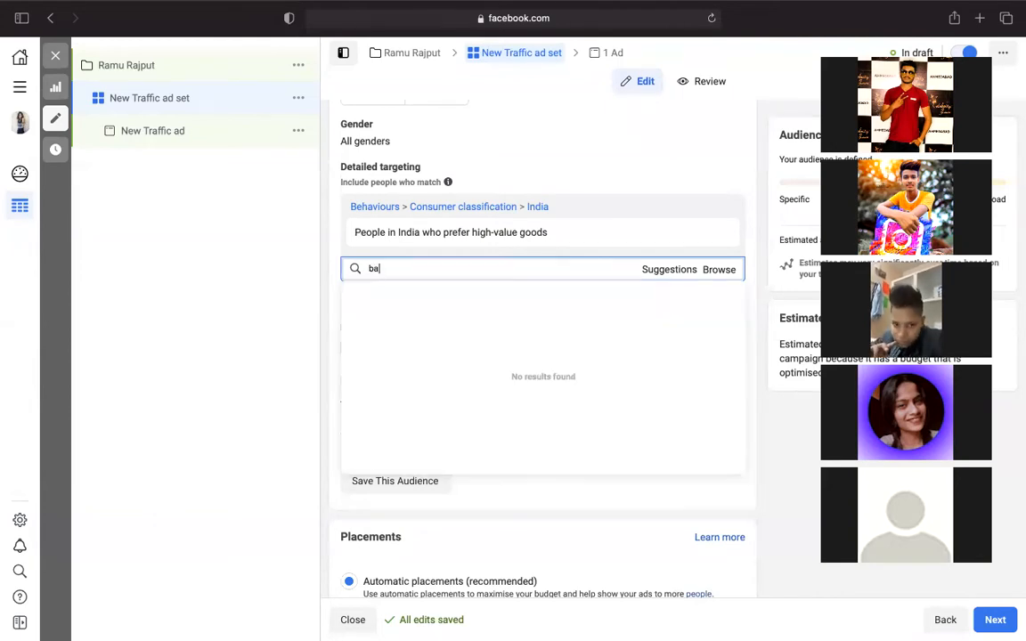
text(c)
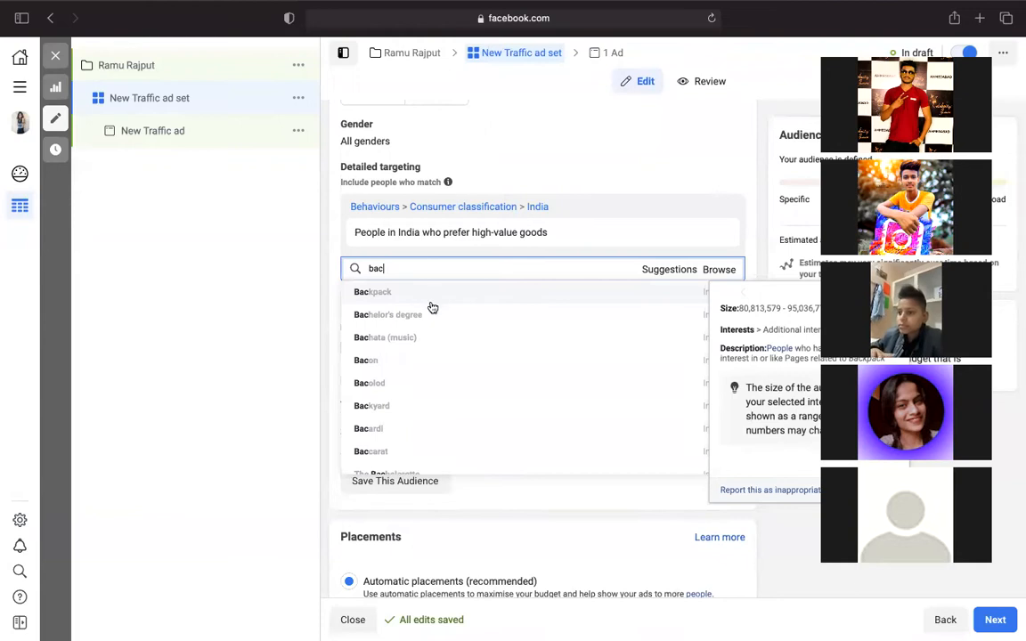
click(433, 318)
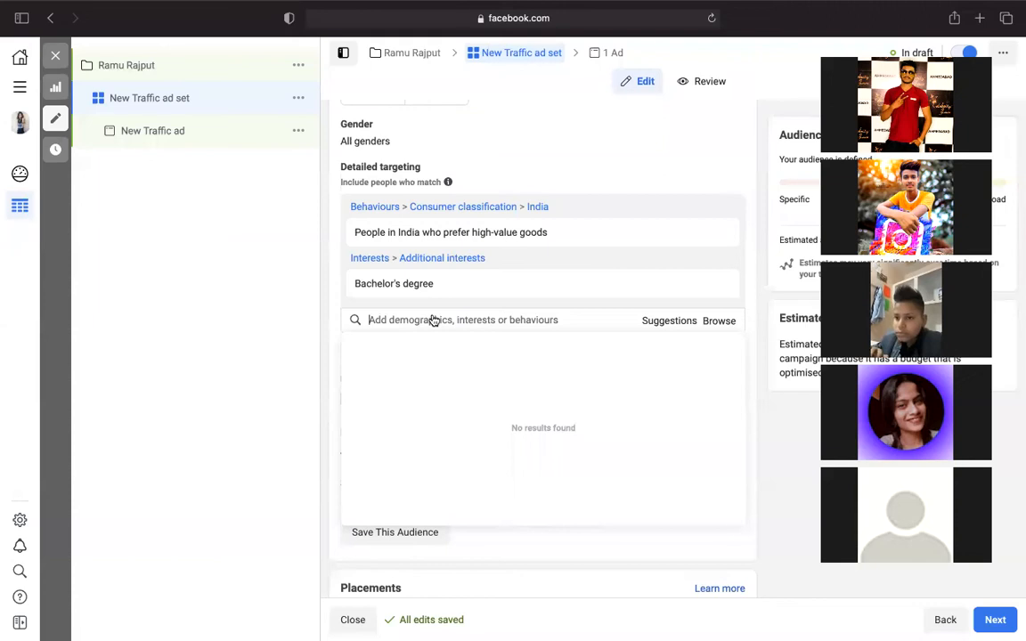
text(sma)
text(ll)
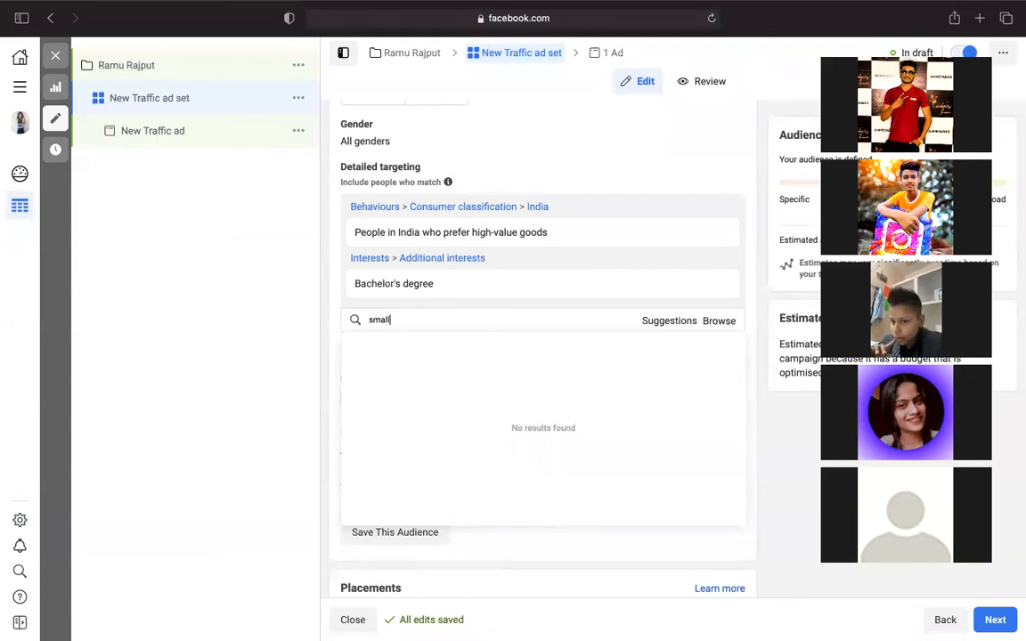
click(446, 346)
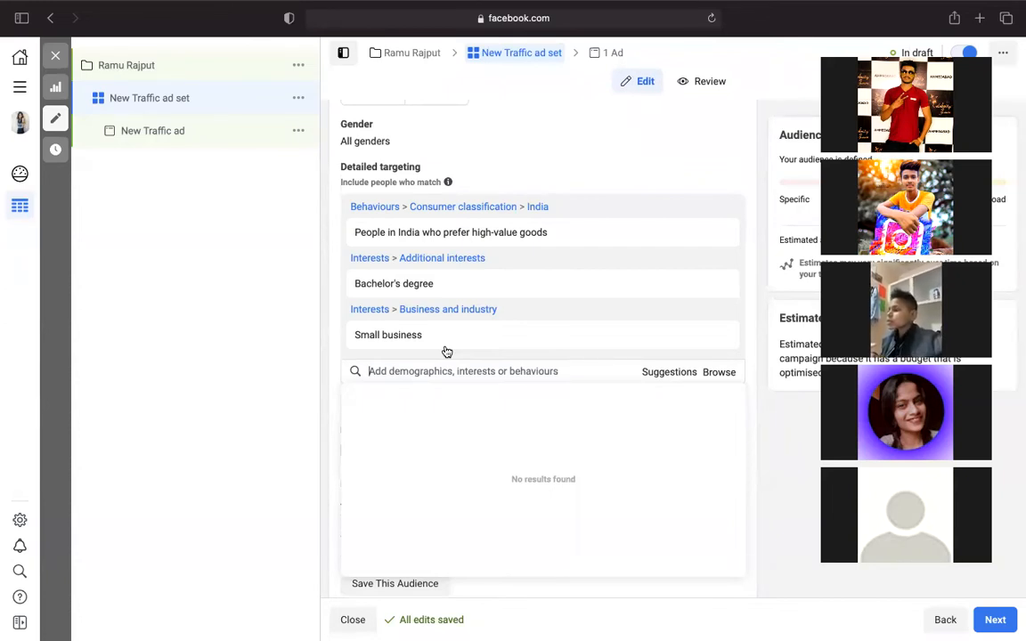
mouse_move(452, 327)
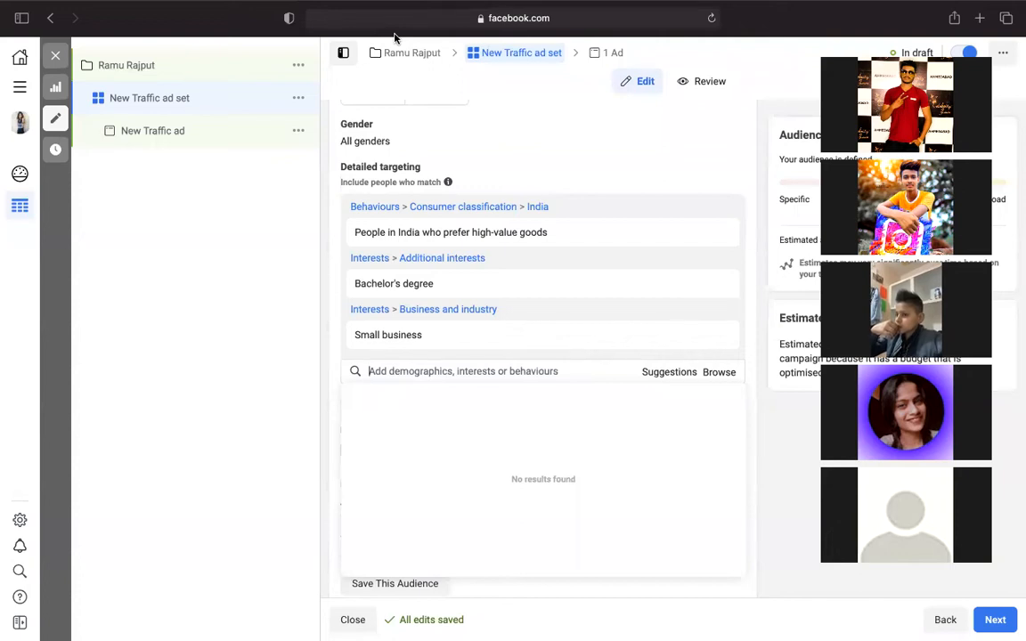
mouse_move(523, 231)
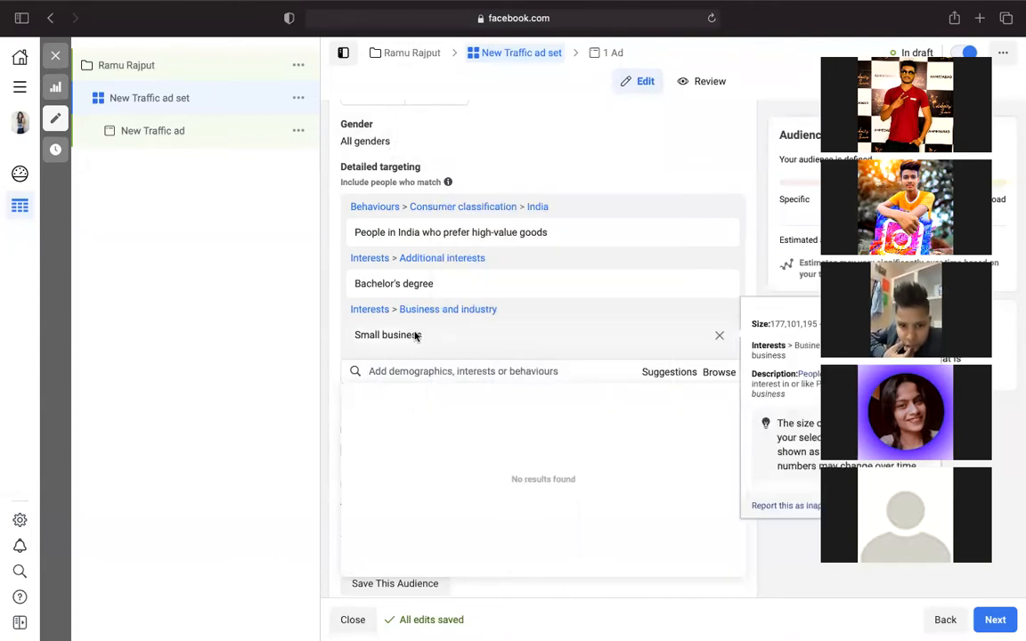
- Search 'mba' in detailed targeting and add Master of Business Administration
click(405, 379)
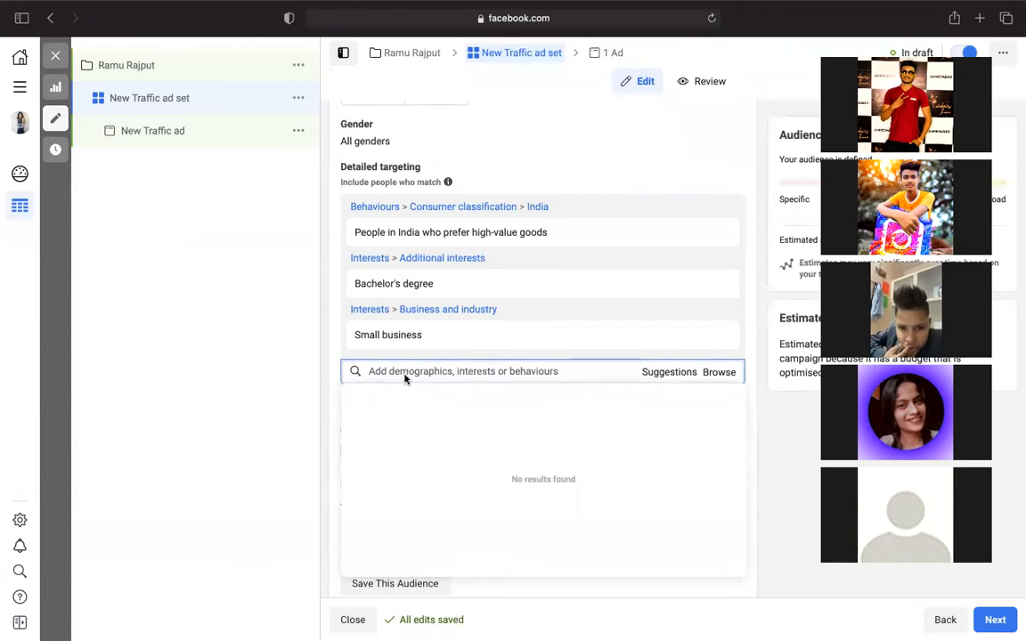
text(a)
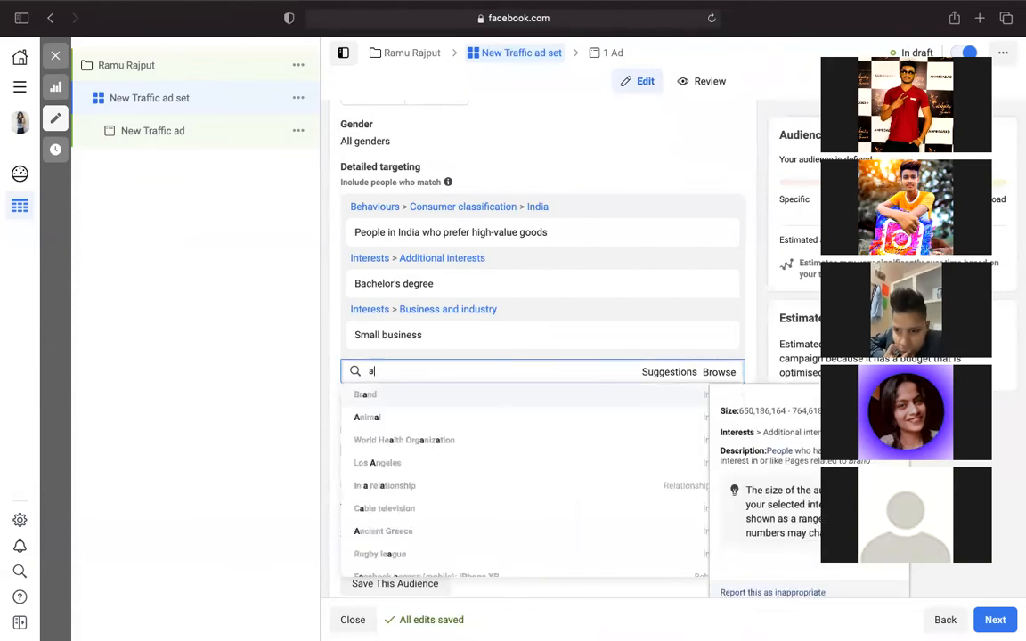
key(BackSpace)
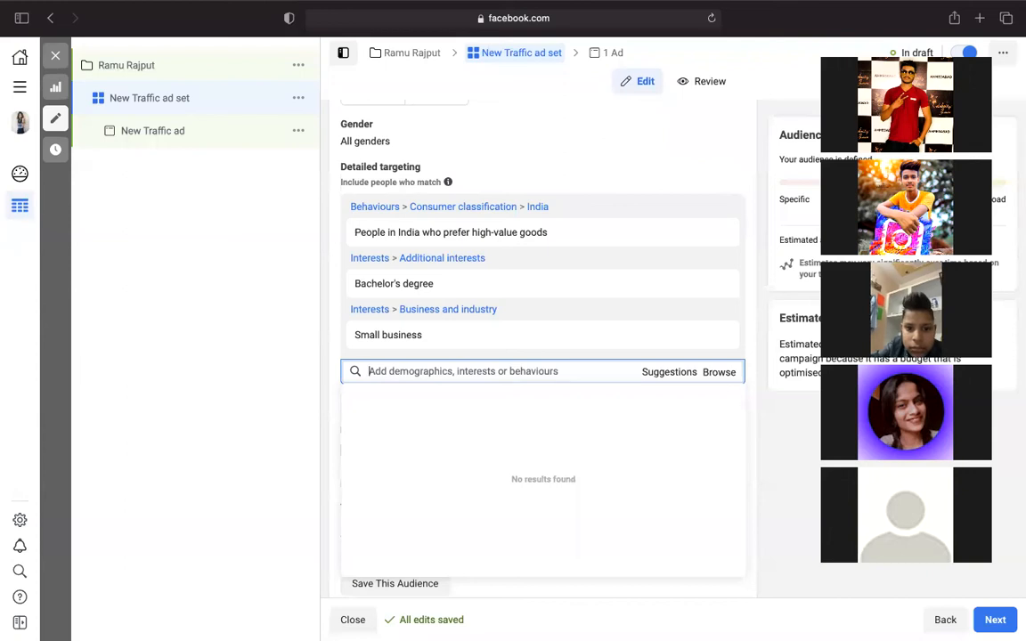
text(mba)
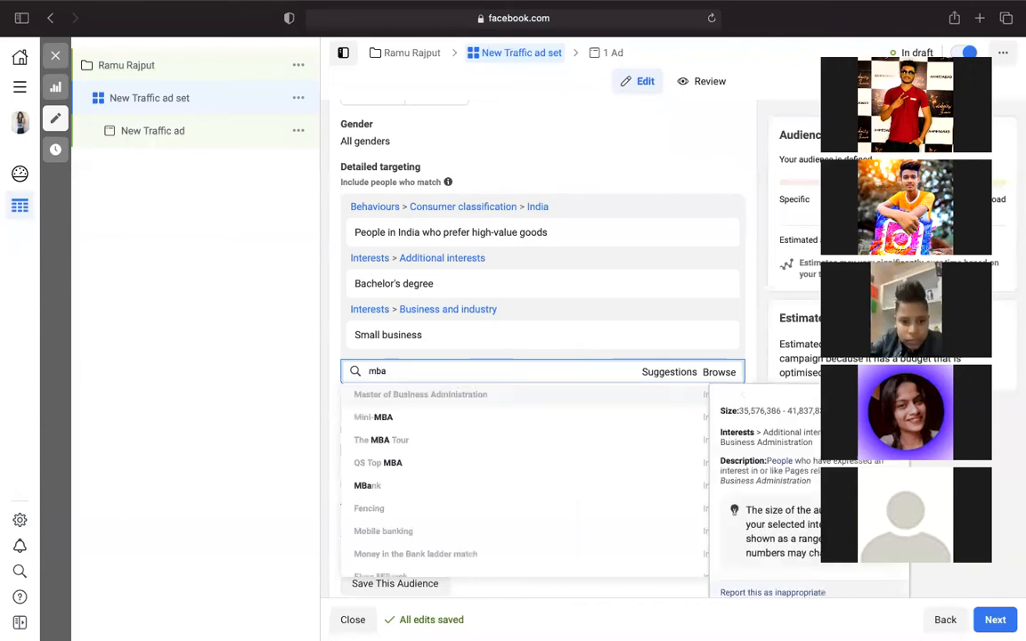
click(407, 395)
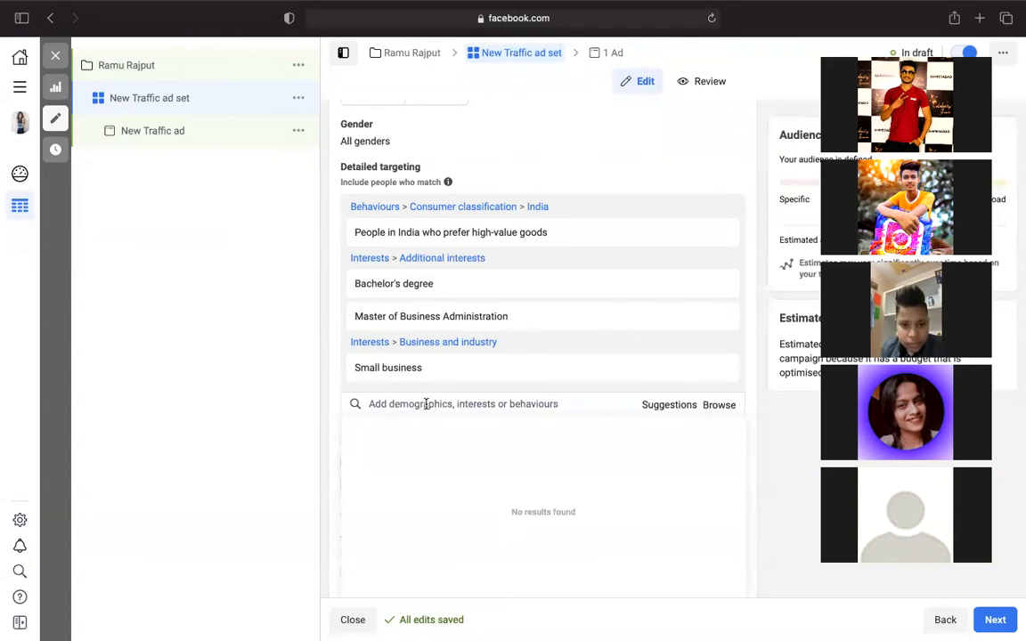
- Search 'digital mar' and add Digital marketing as a targeting interest
text(digu)
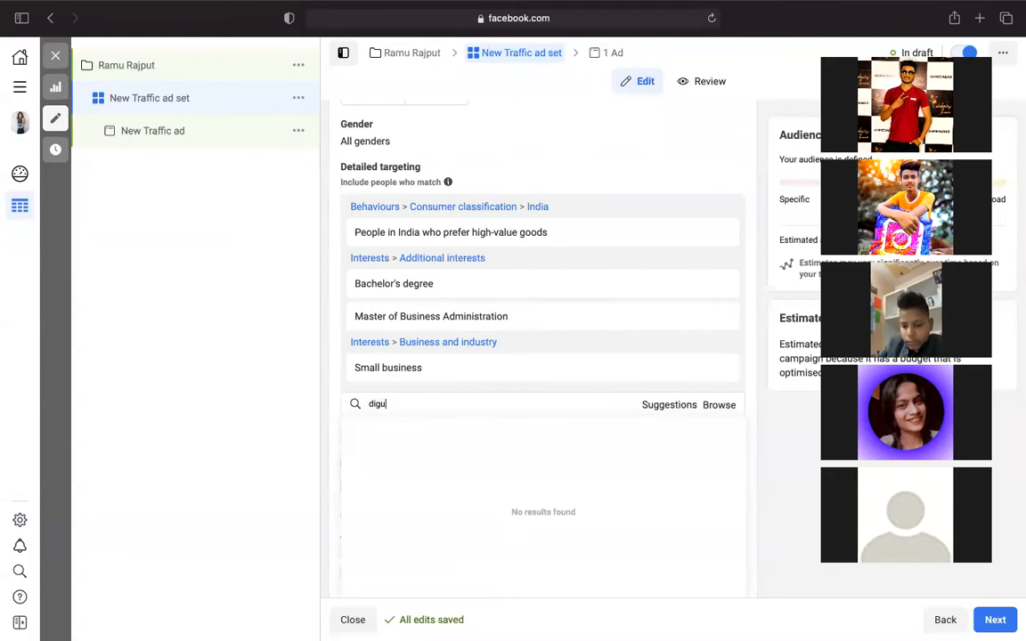
key(BackSpace)
text(ital )
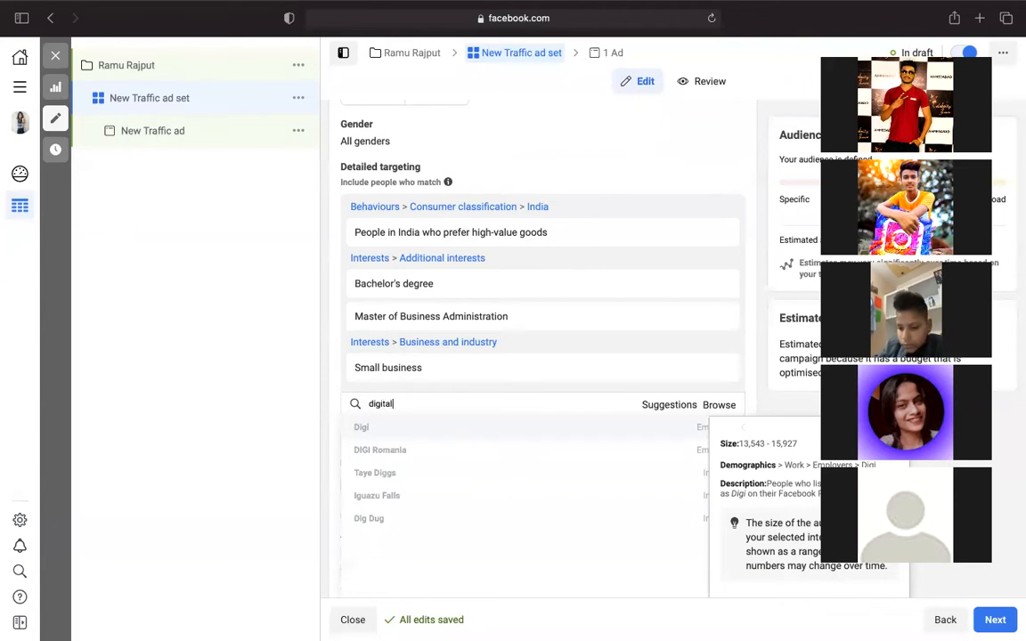
text(mar)
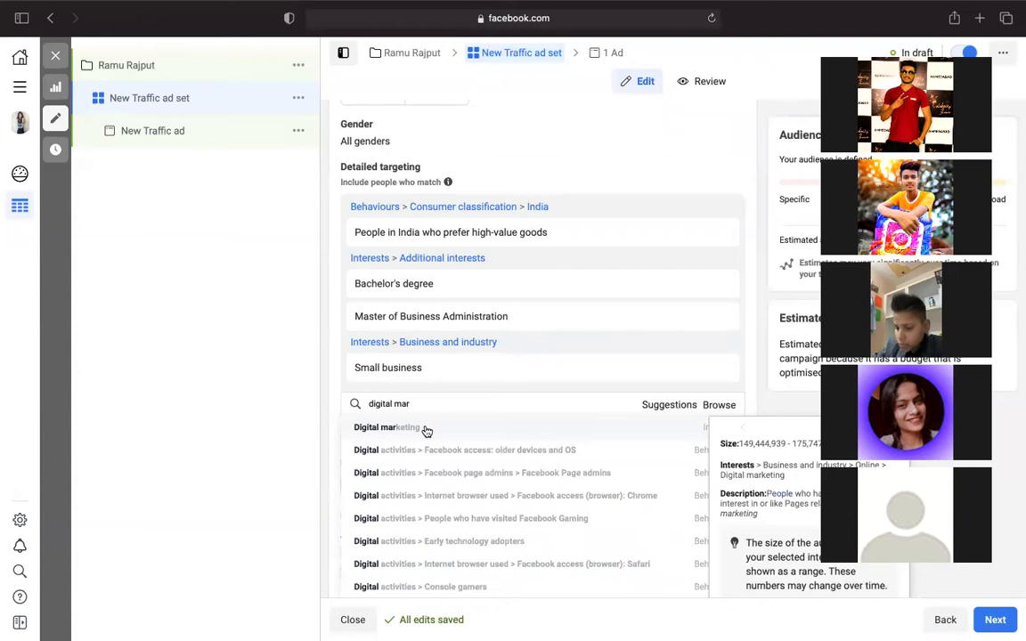
click(427, 430)
click(412, 406)
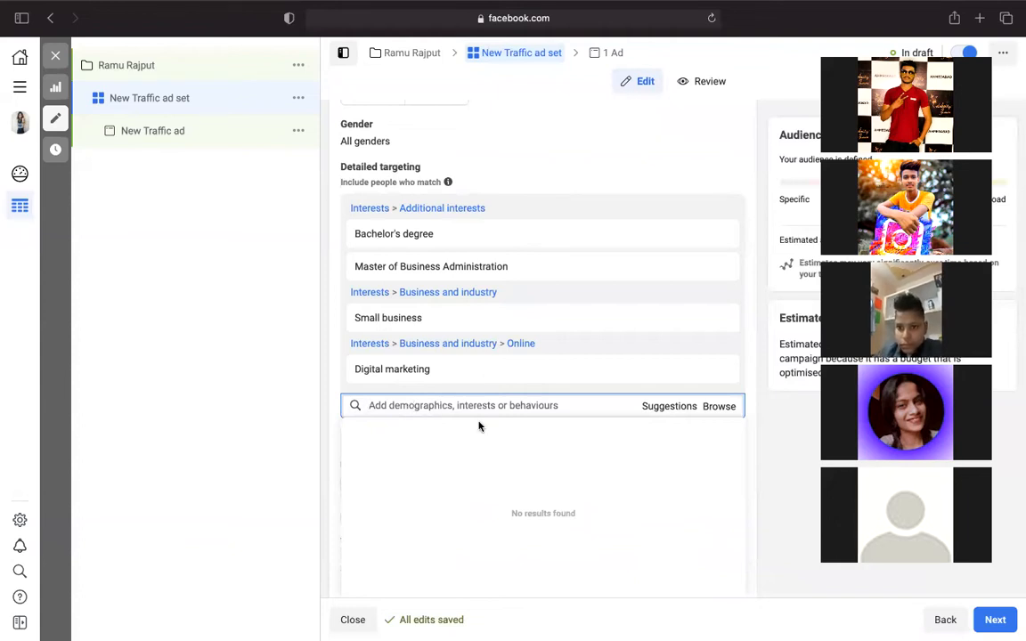
- From the suggestions, add Social media marketing, Small business owners, Higher education, Entrepreneurship and Marketing
click(666, 407)
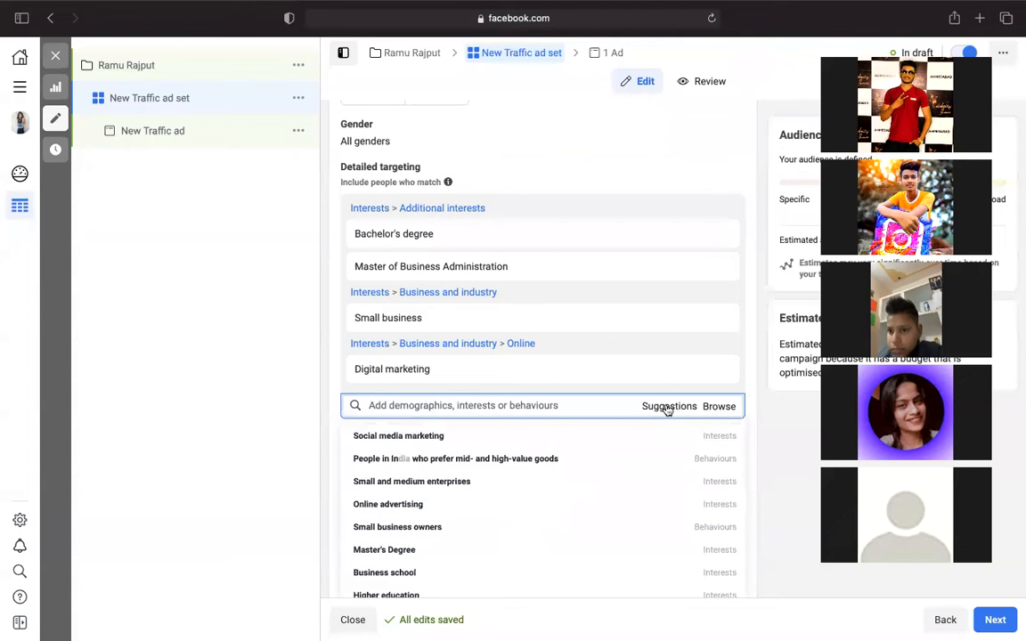
mouse_move(519, 438)
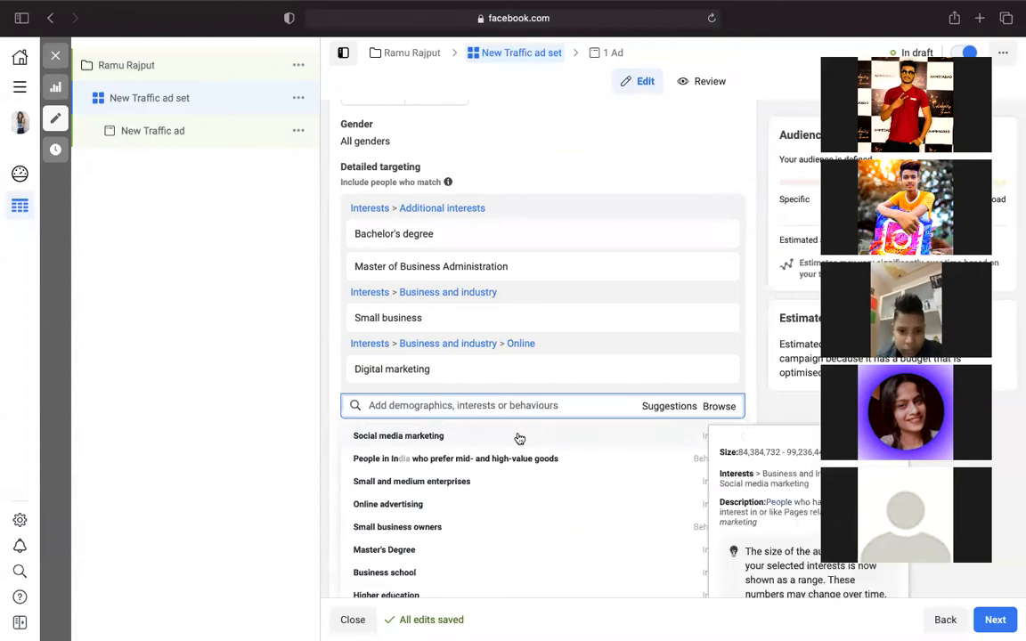
click(519, 436)
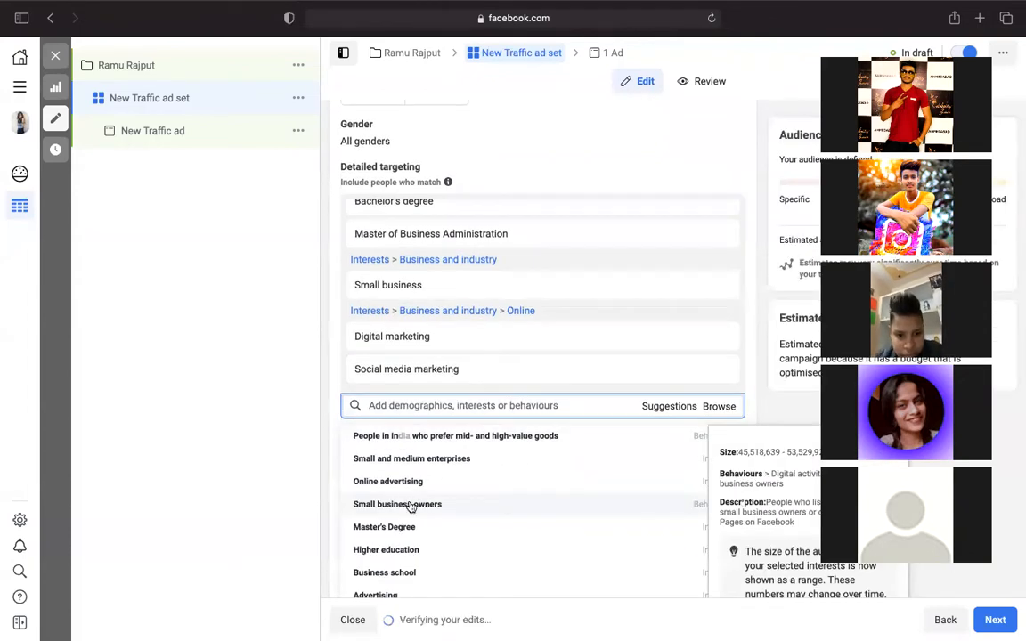
click(433, 505)
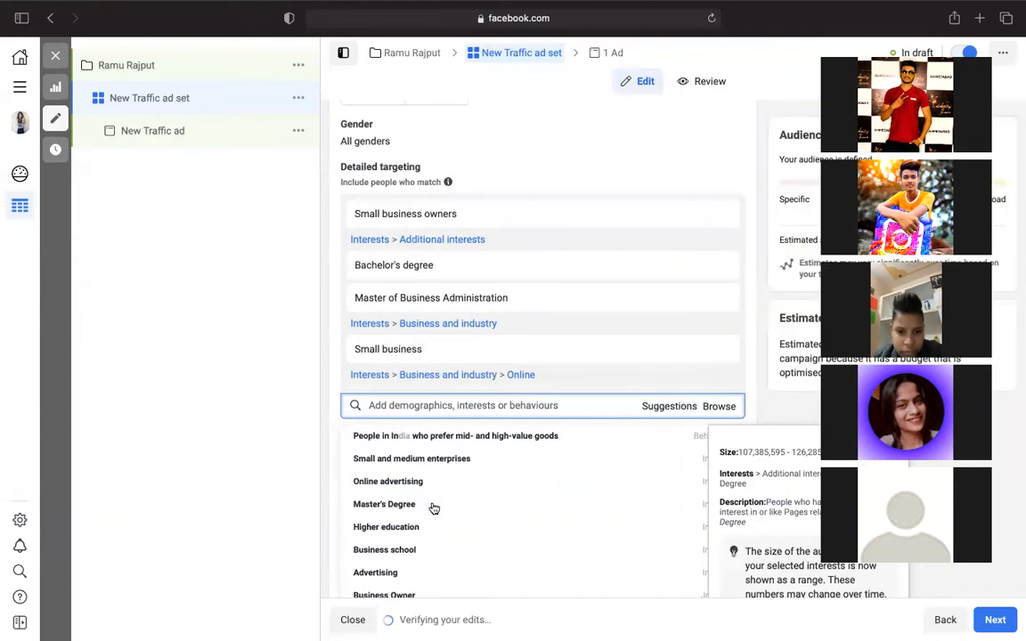
click(427, 534)
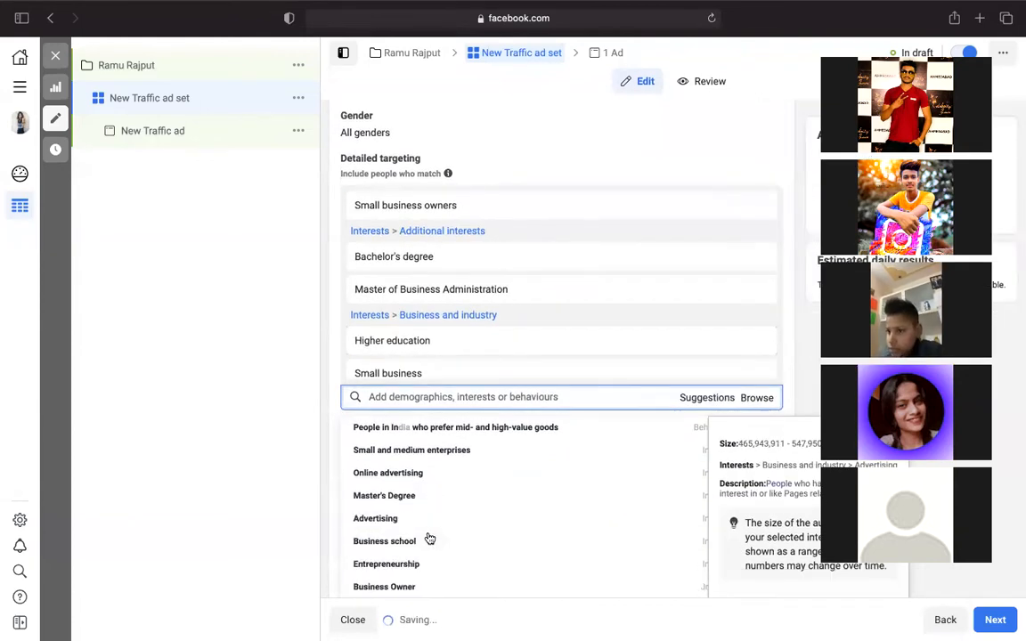
click(422, 574)
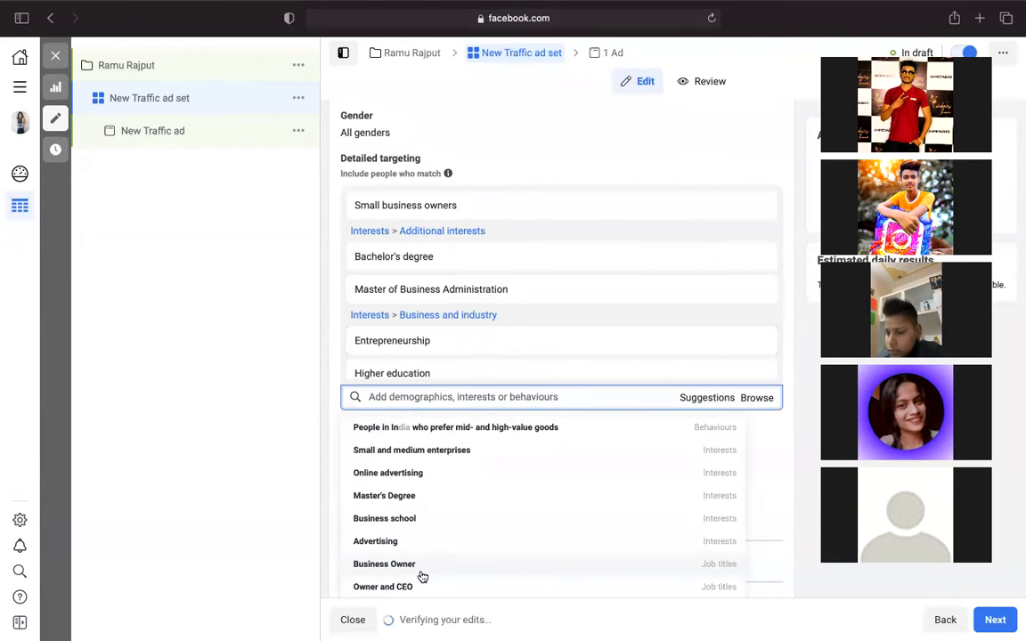
scroll(418, 574, down, 3)
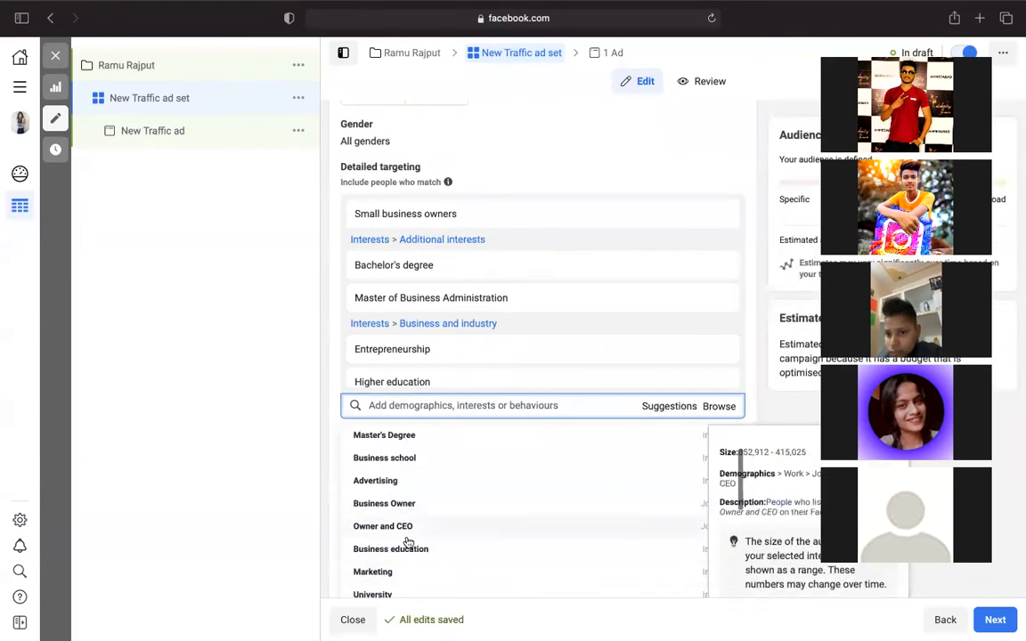
click(395, 571)
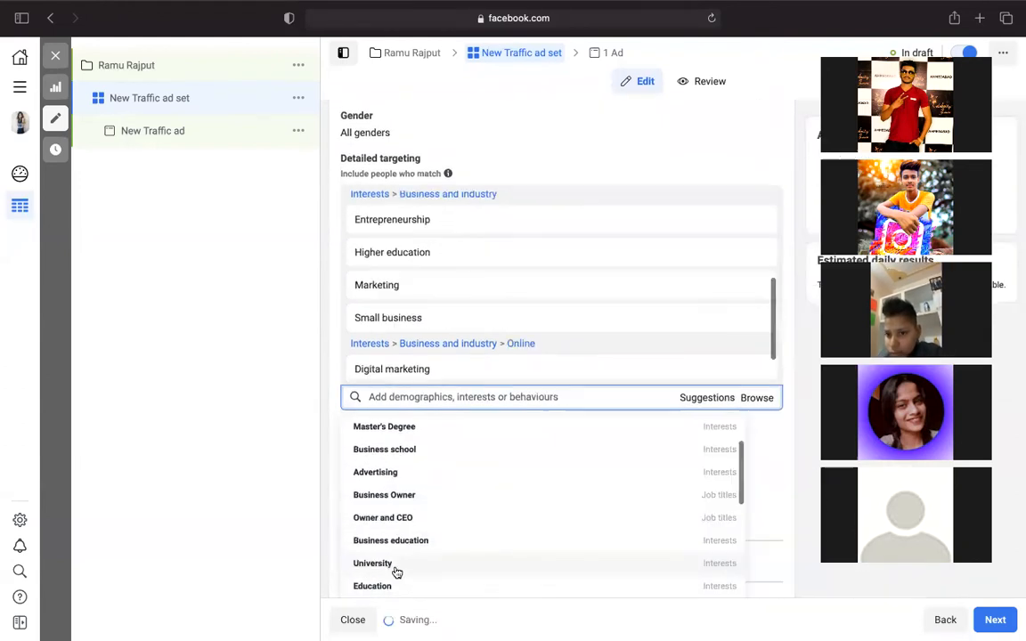
- Add University, Social media, Postgraduate education, Sales, Home Business and Business opportunity, then close the suggestions
scroll(397, 572, down, 2)
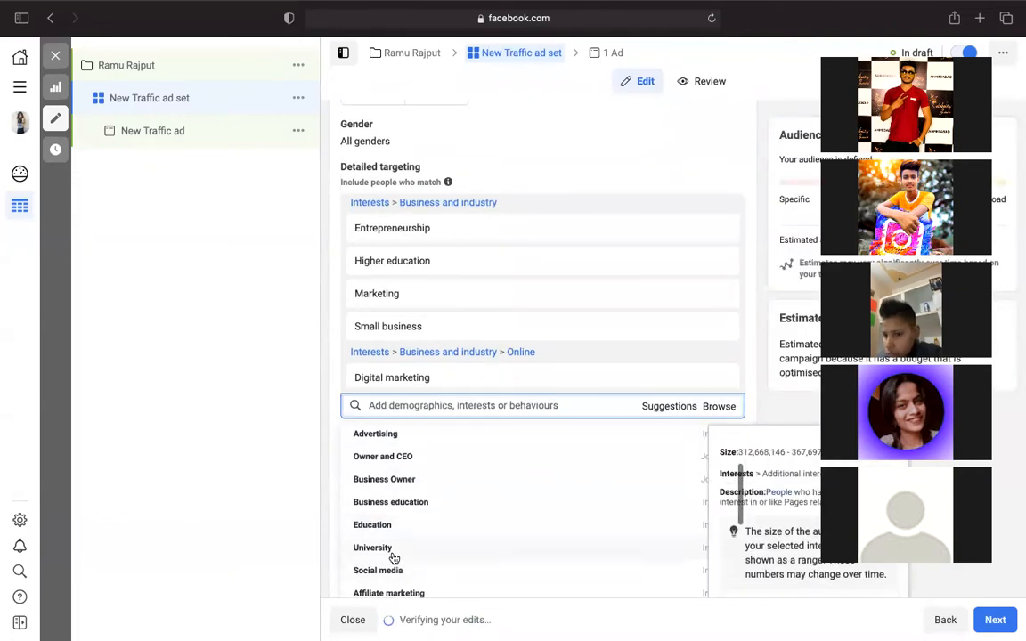
click(394, 552)
scroll(391, 557, down, 2)
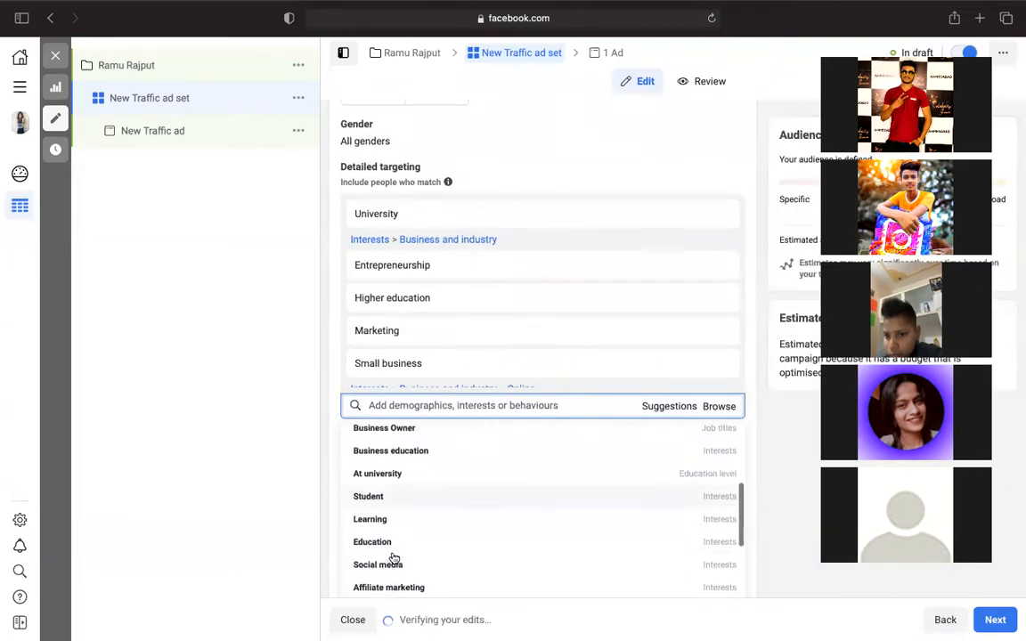
click(406, 566)
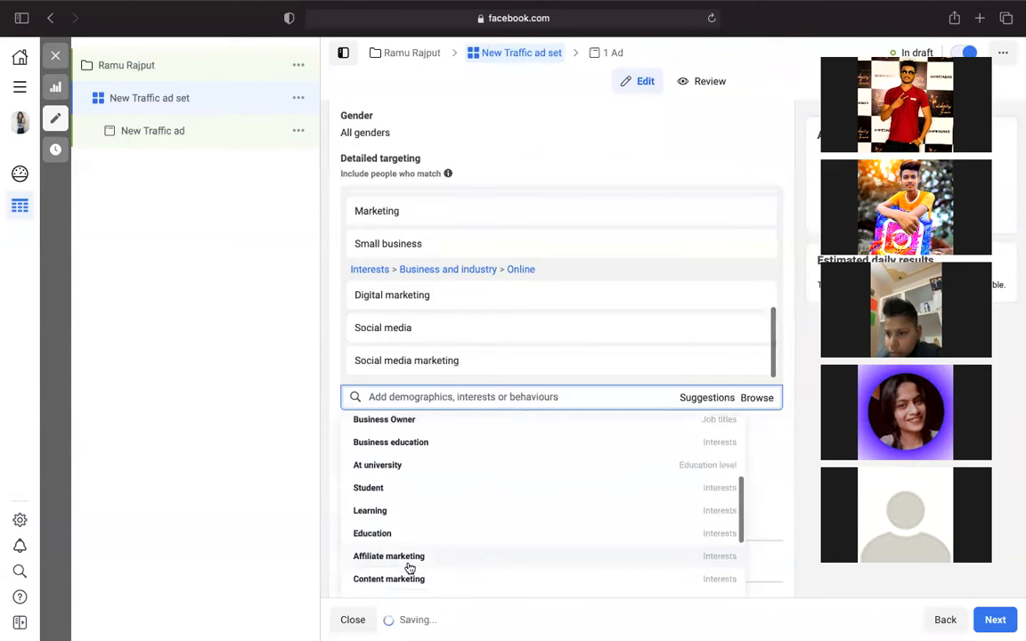
scroll(409, 567, down, 4)
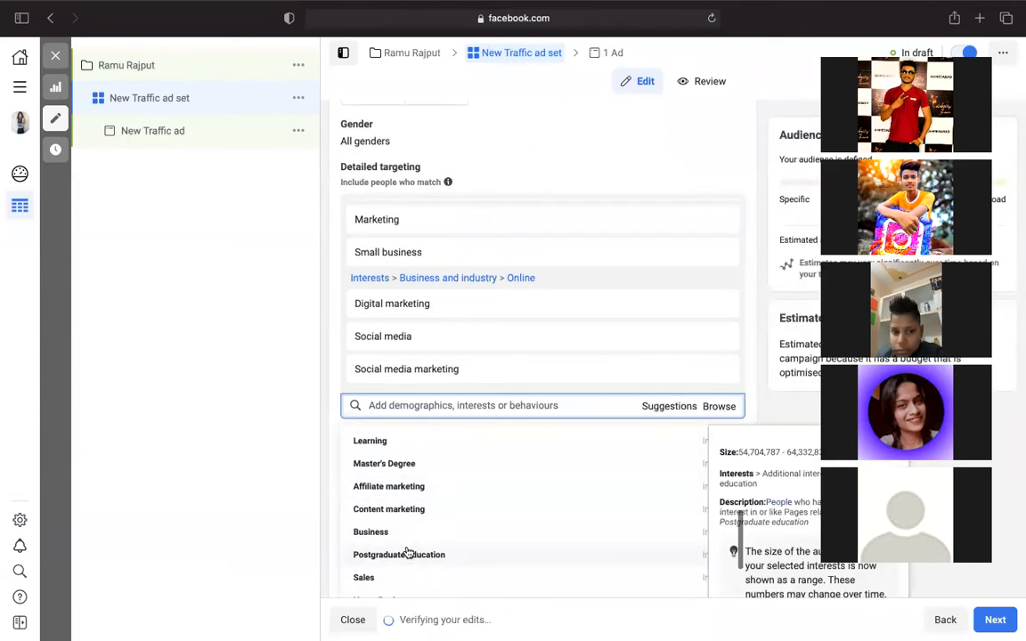
click(409, 554)
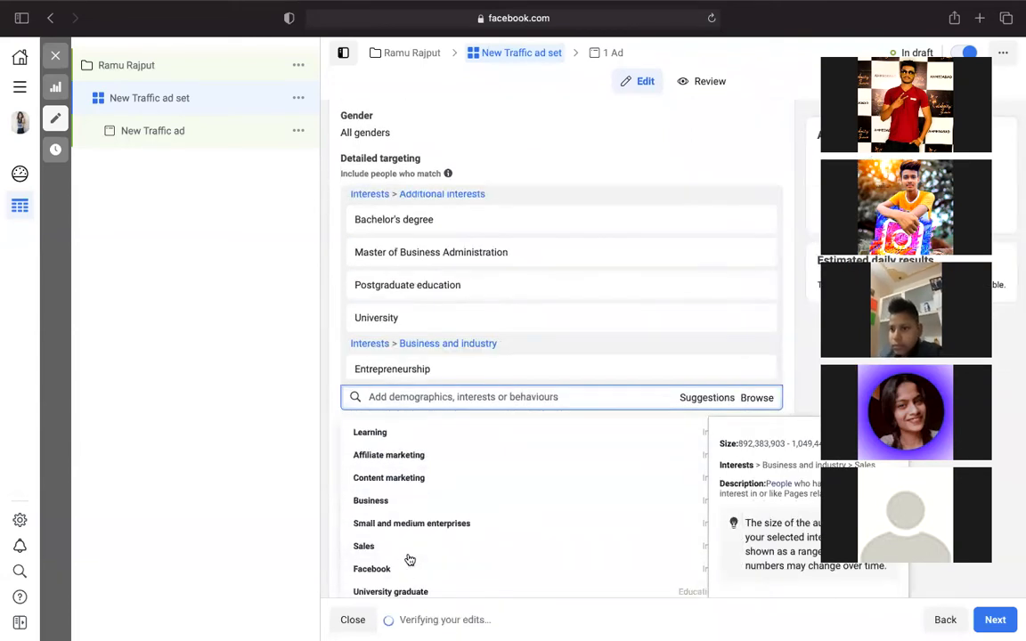
click(410, 555)
scroll(409, 559, down, 5)
scroll(410, 558, down, 2)
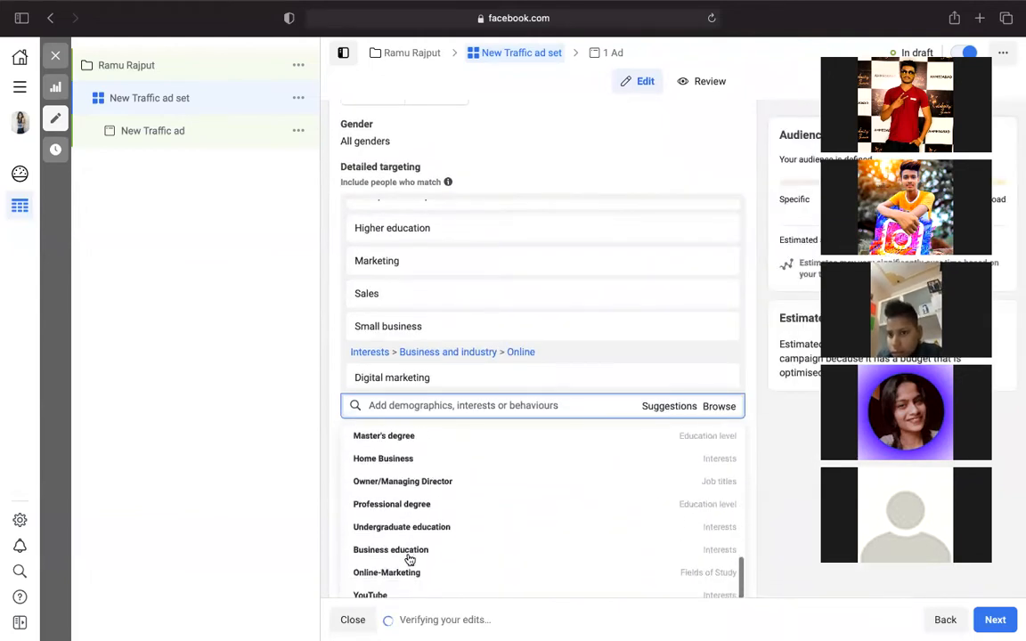
click(405, 450)
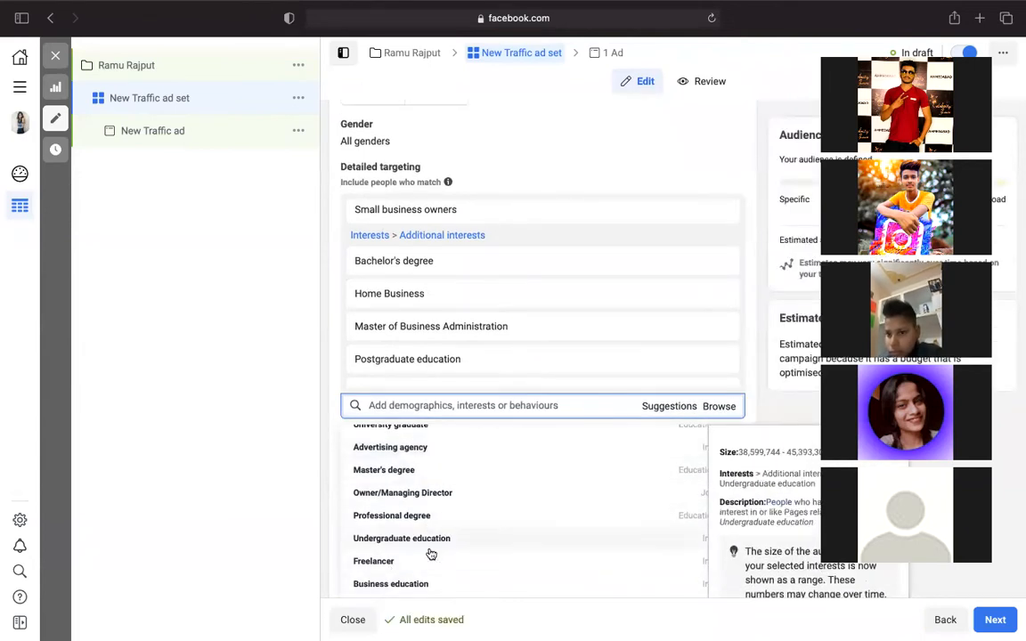
scroll(431, 554, down, 1)
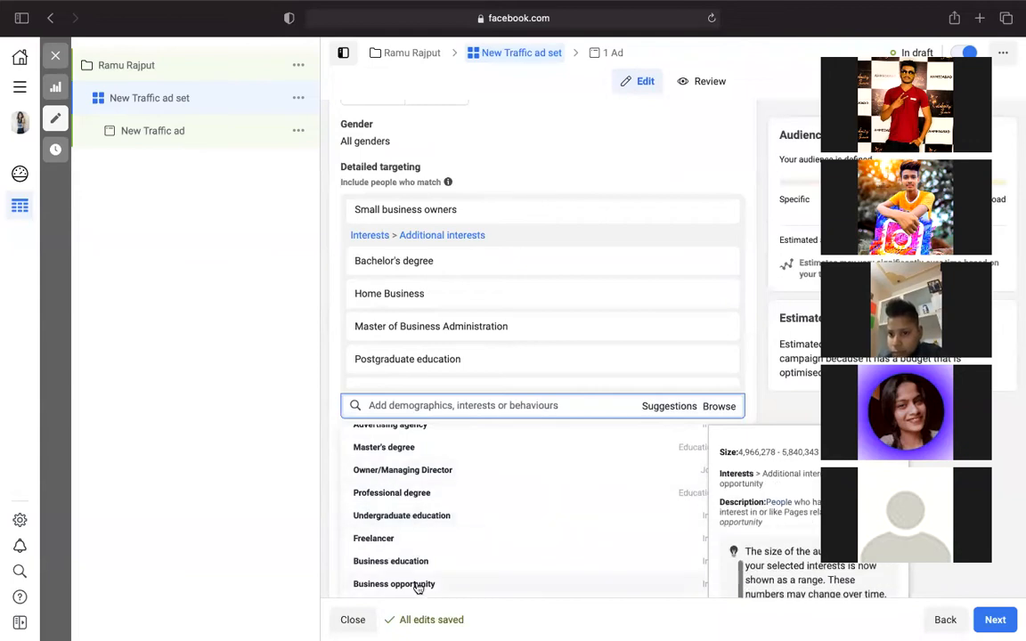
click(418, 585)
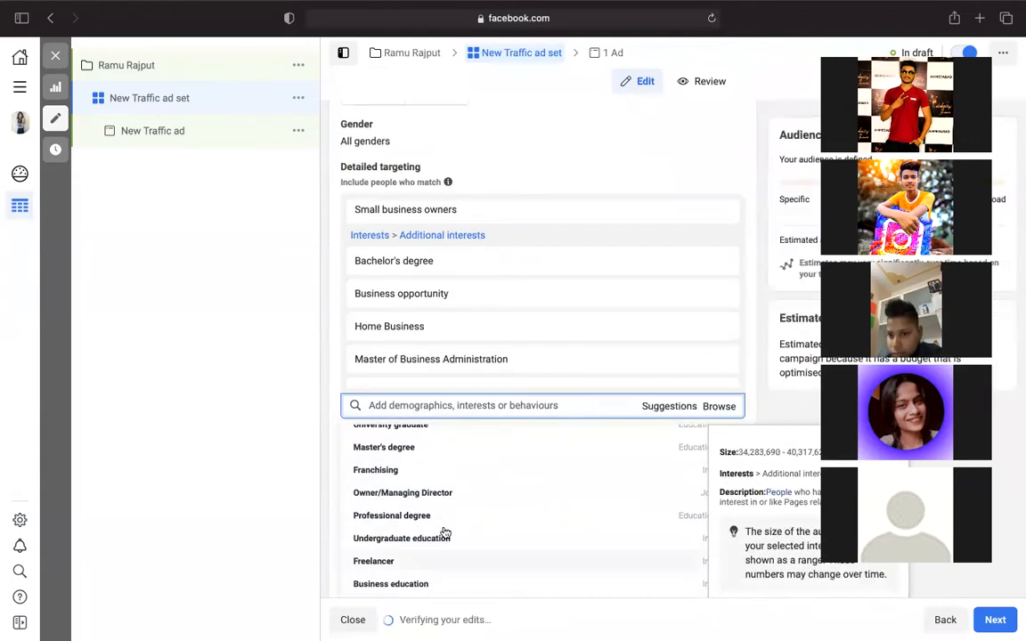
click(620, 171)
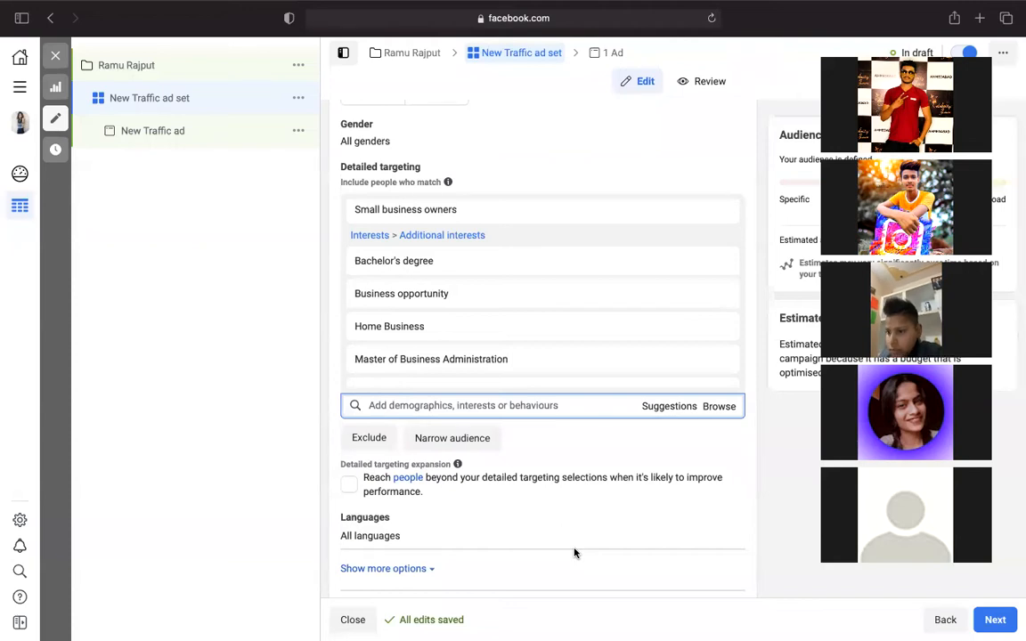
- Under Languages, search 'hin' and set Hindi as the audience language
scroll(575, 552, down, 5)
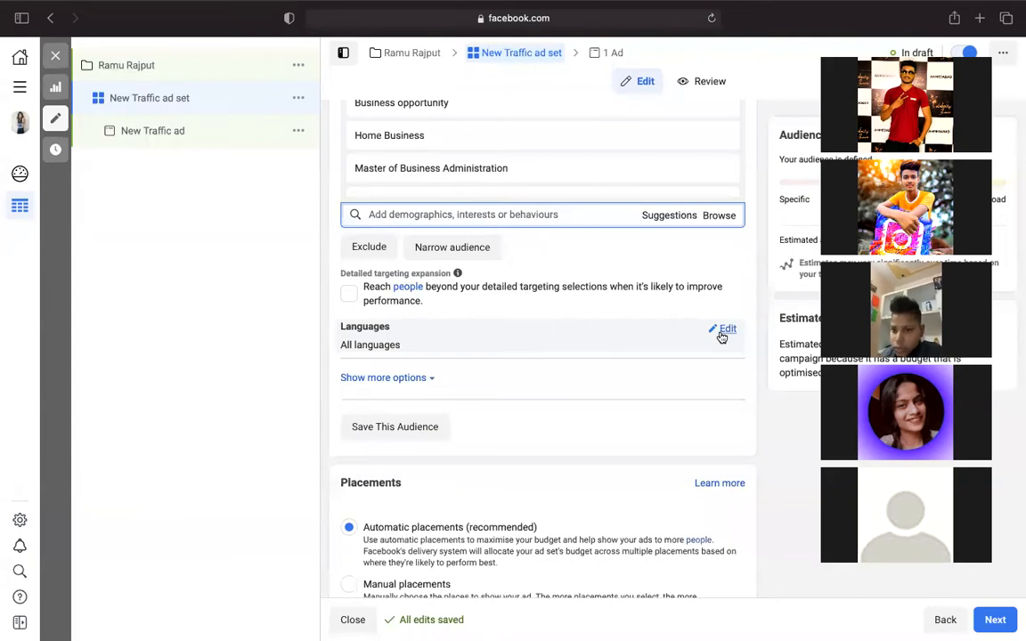
click(721, 329)
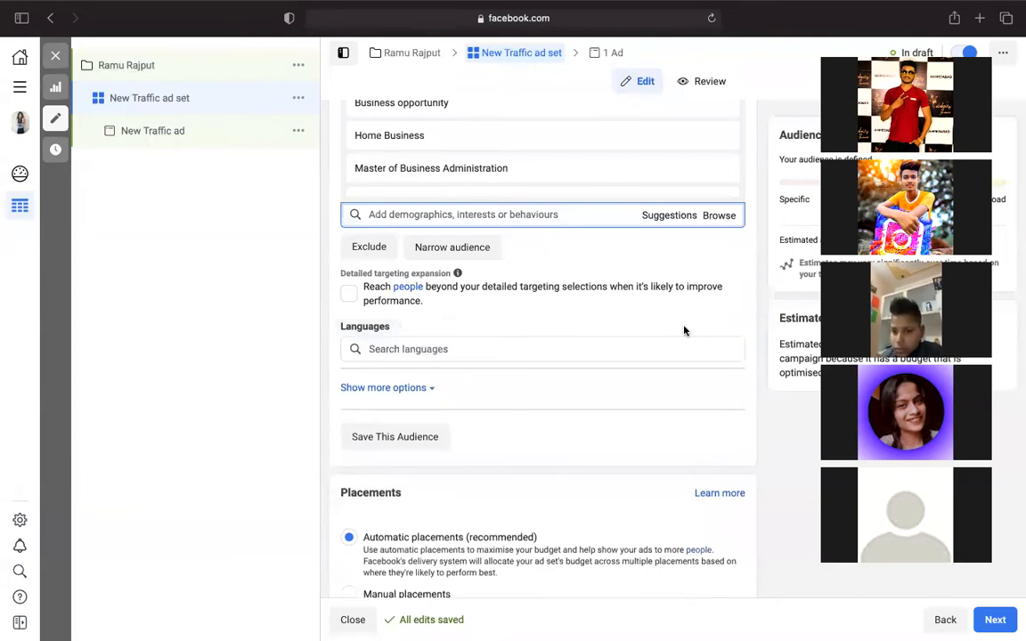
click(411, 350)
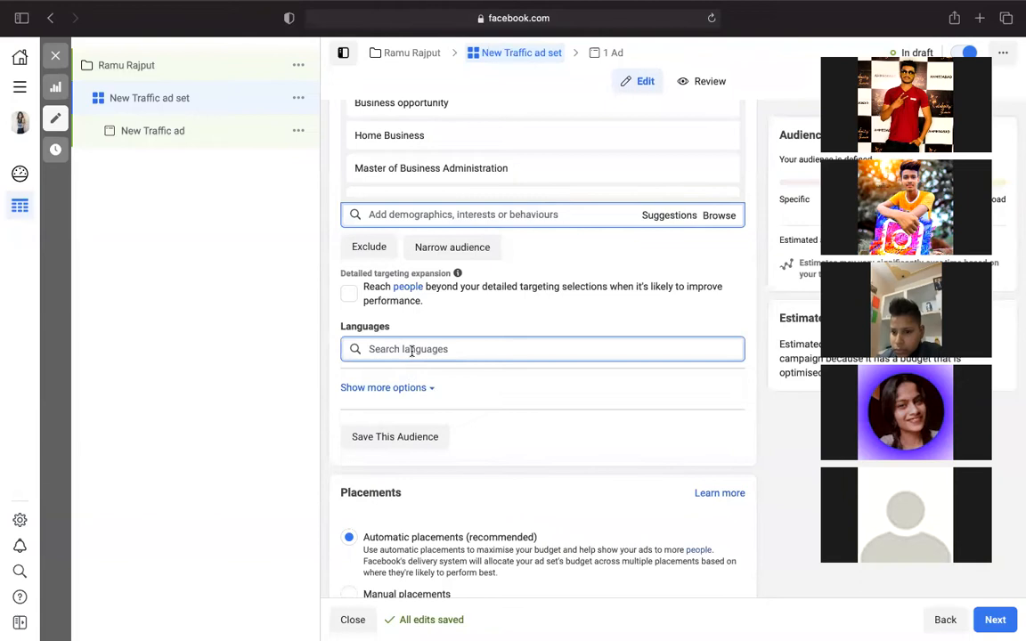
text(hindi)
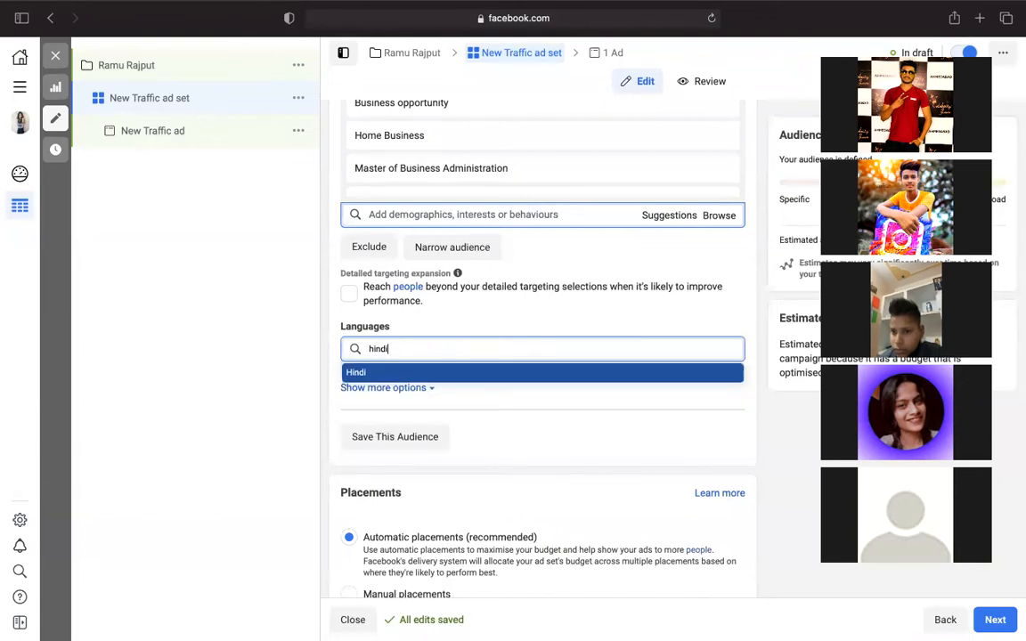
click(417, 374)
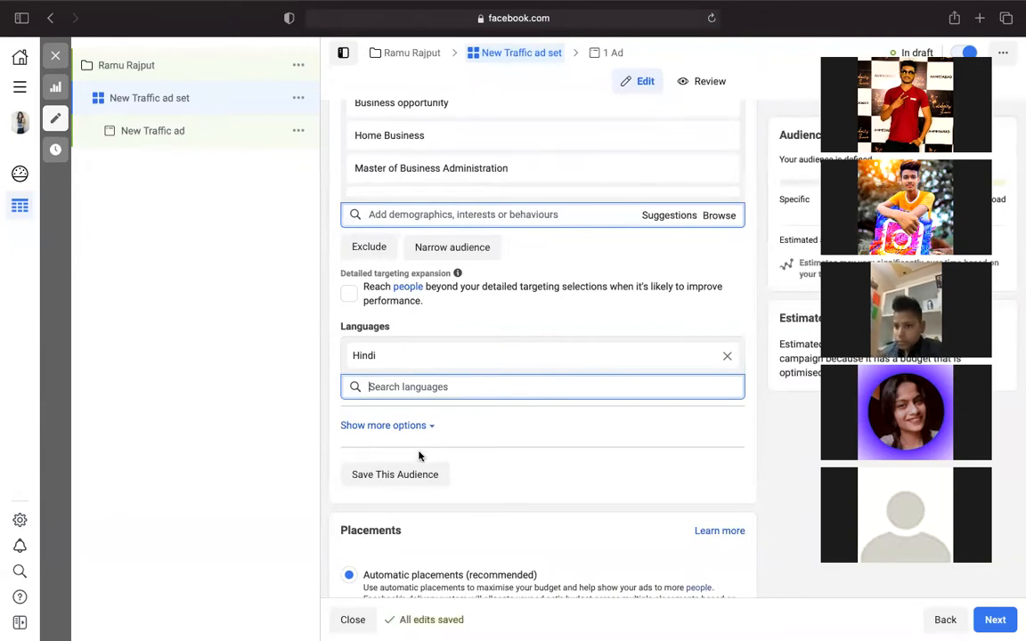
scroll(425, 470, down, 2)
scroll(426, 469, down, 1)
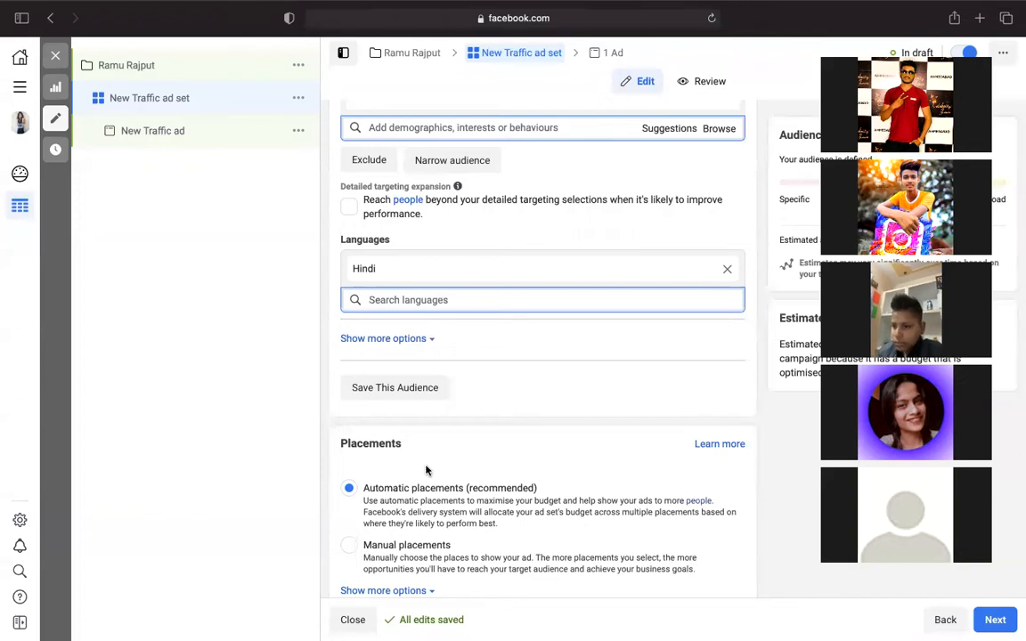
scroll(425, 470, down, 2)
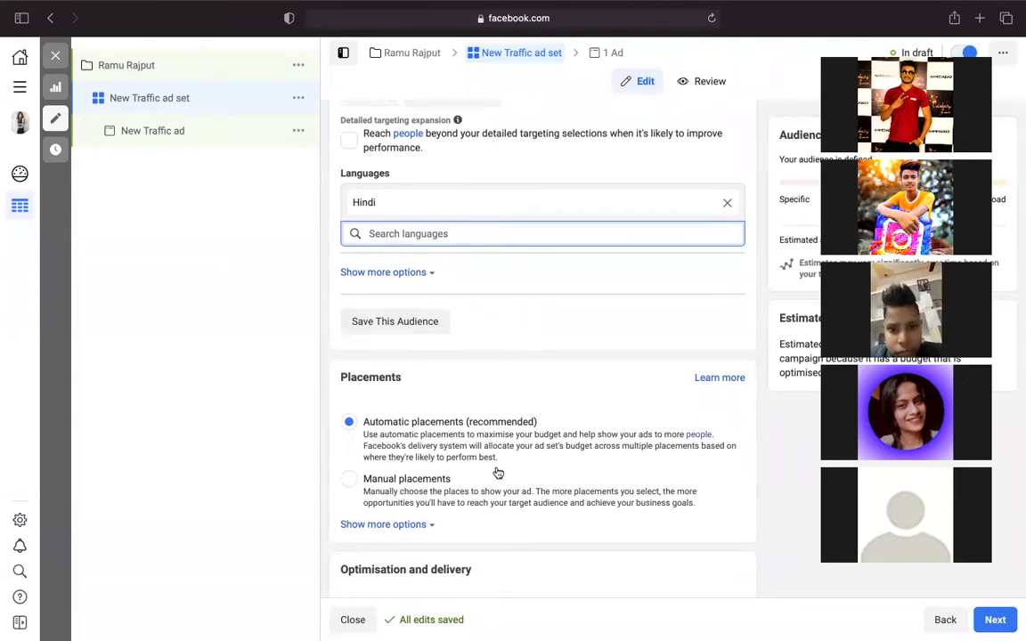
click(659, 406)
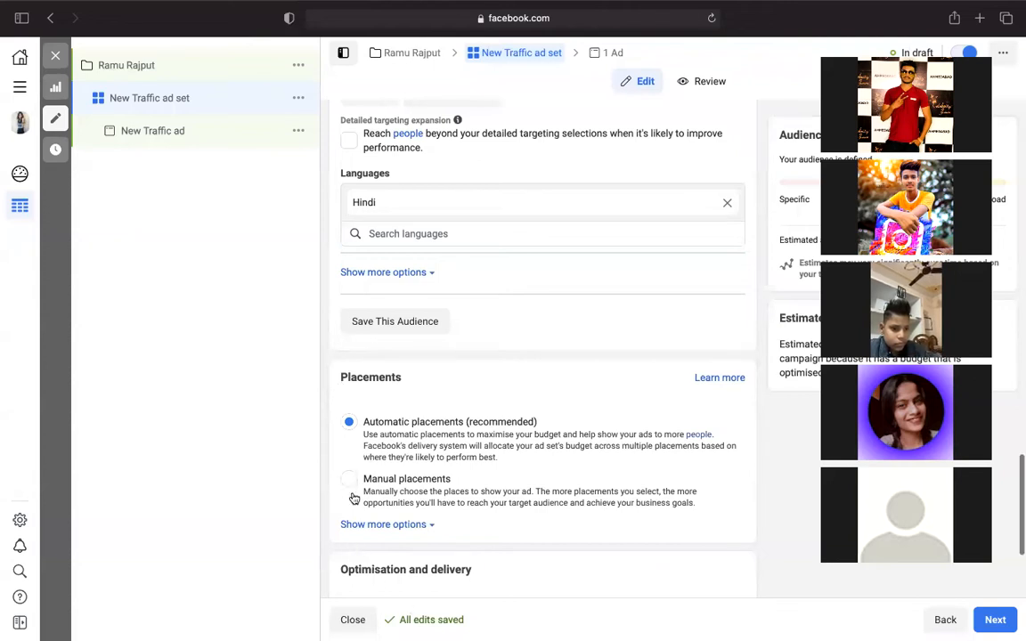
scroll(353, 498, down, 3)
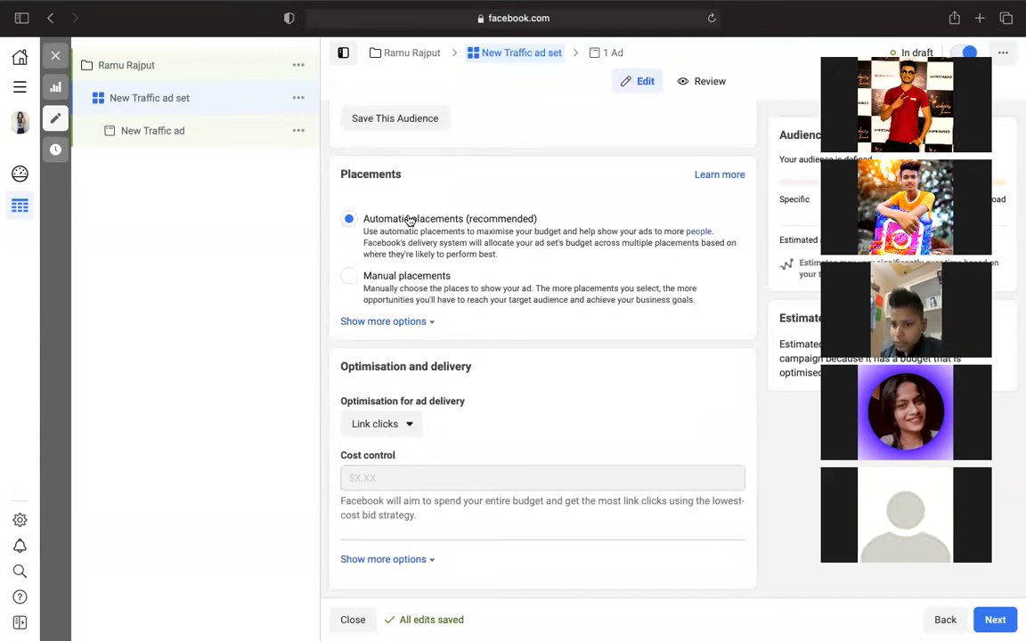
- Switch to Manual placements and untick Facebook, Audience Network and Messenger
click(351, 276)
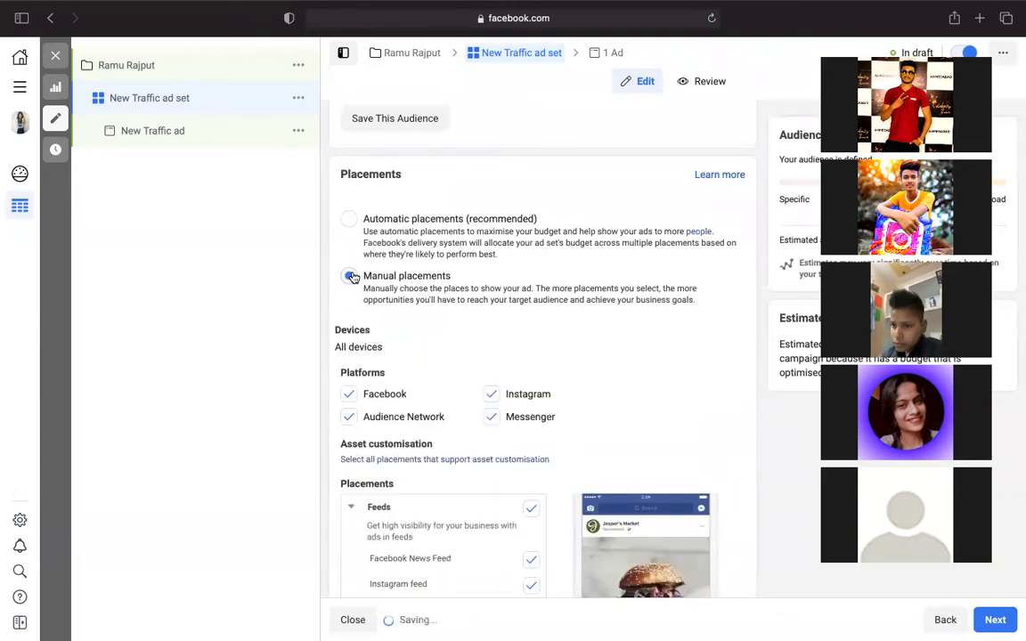
scroll(353, 278, down, 5)
scroll(354, 278, down, 2)
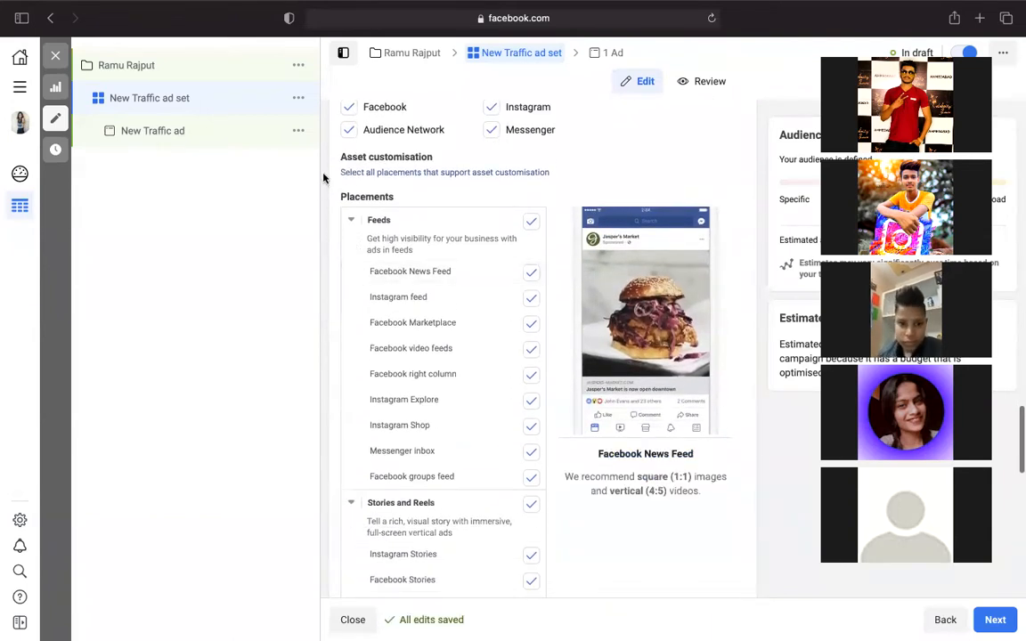
click(348, 106)
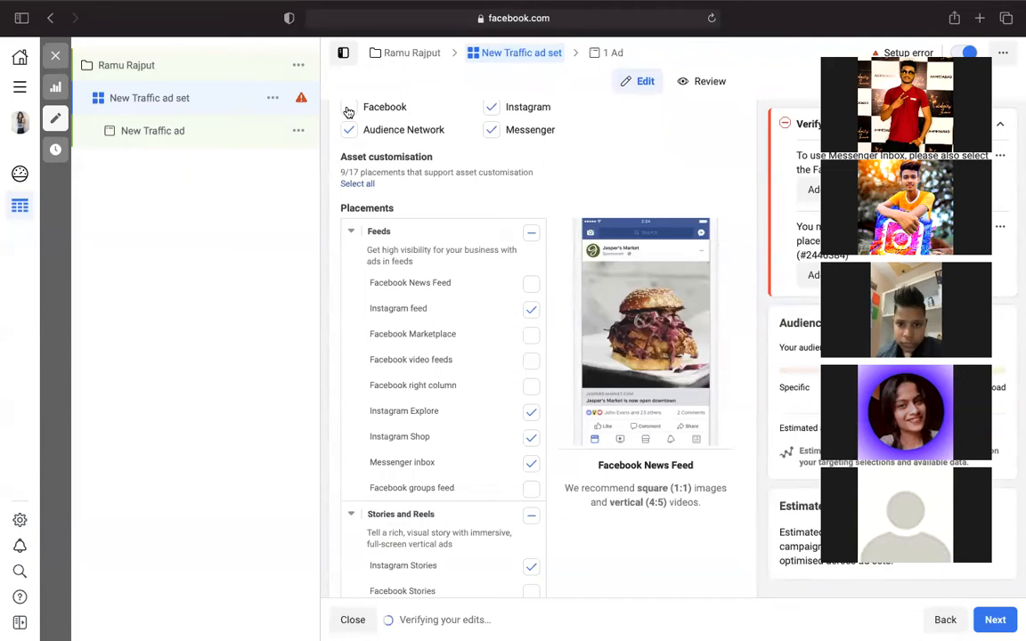
click(348, 131)
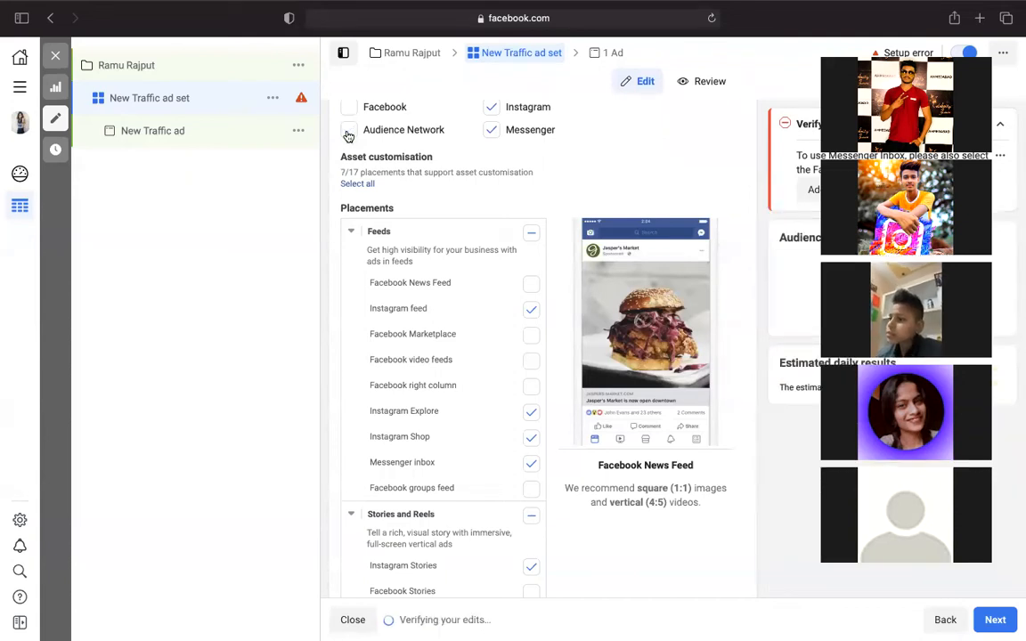
click(491, 131)
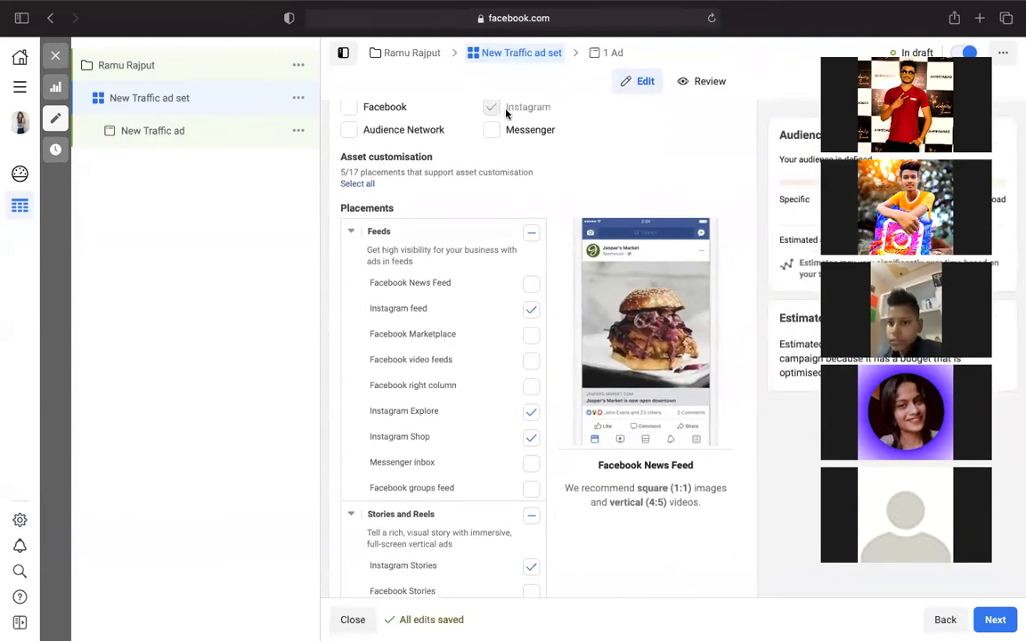
- Untick Instagram Explore, Instagram Shop and Instagram Reels, leaving only Instagram feed and Stories
scroll(486, 309, down, 2)
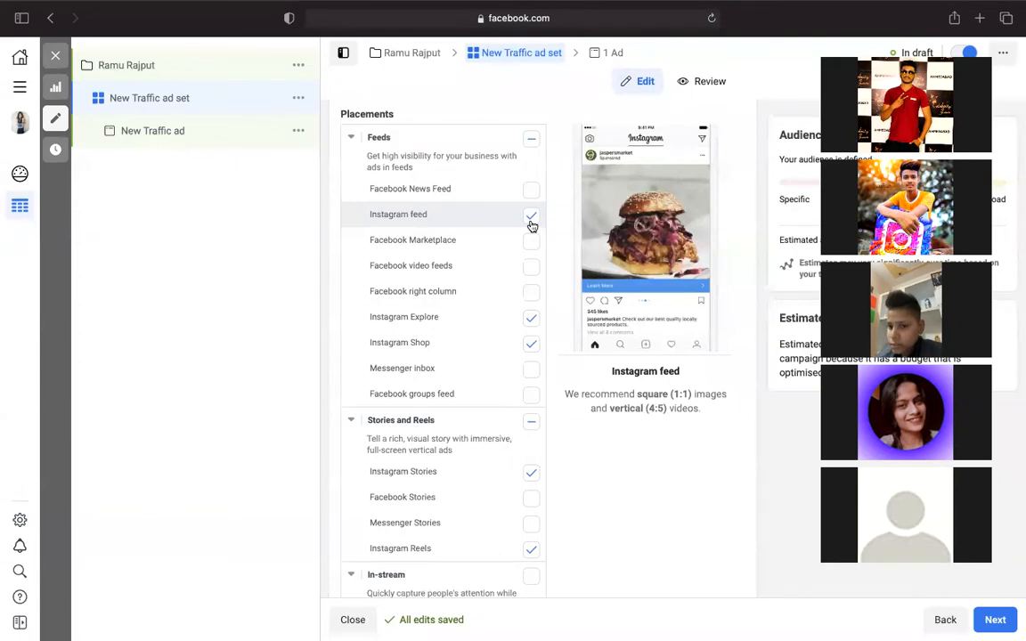
click(528, 320)
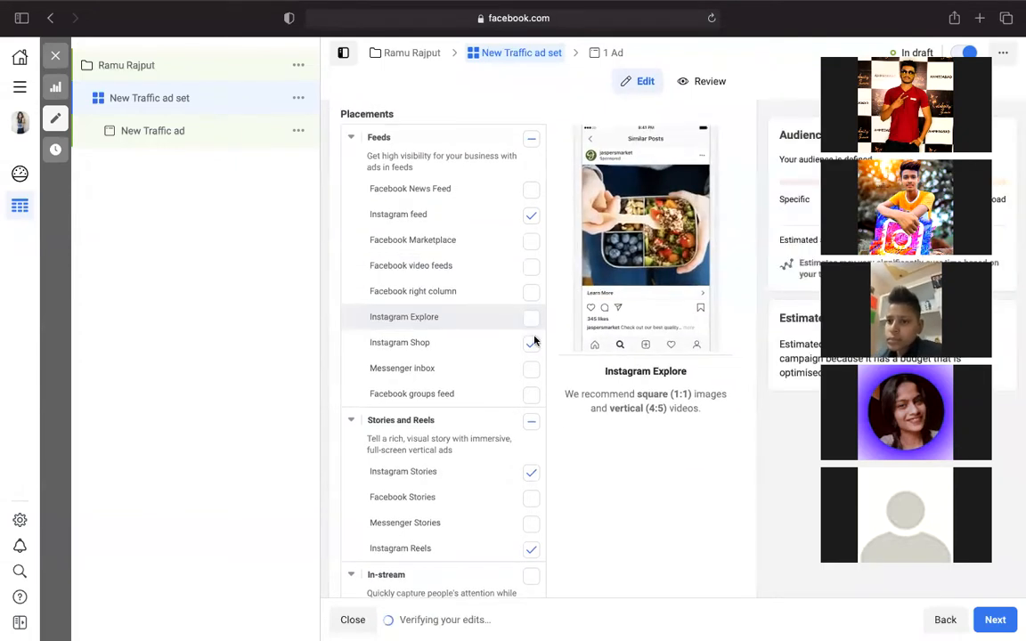
click(532, 347)
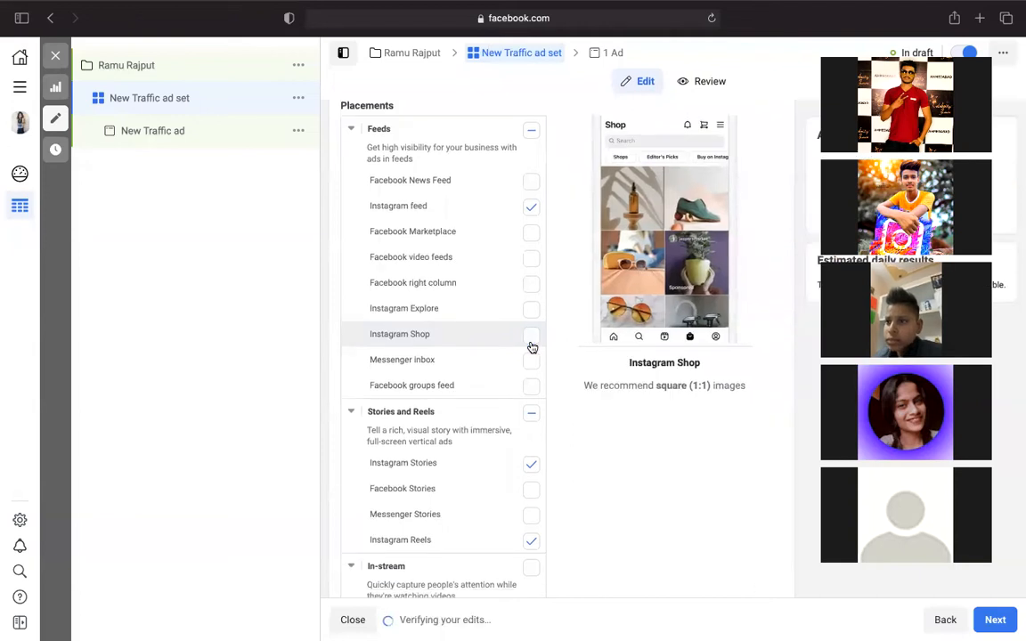
scroll(531, 346, down, 2)
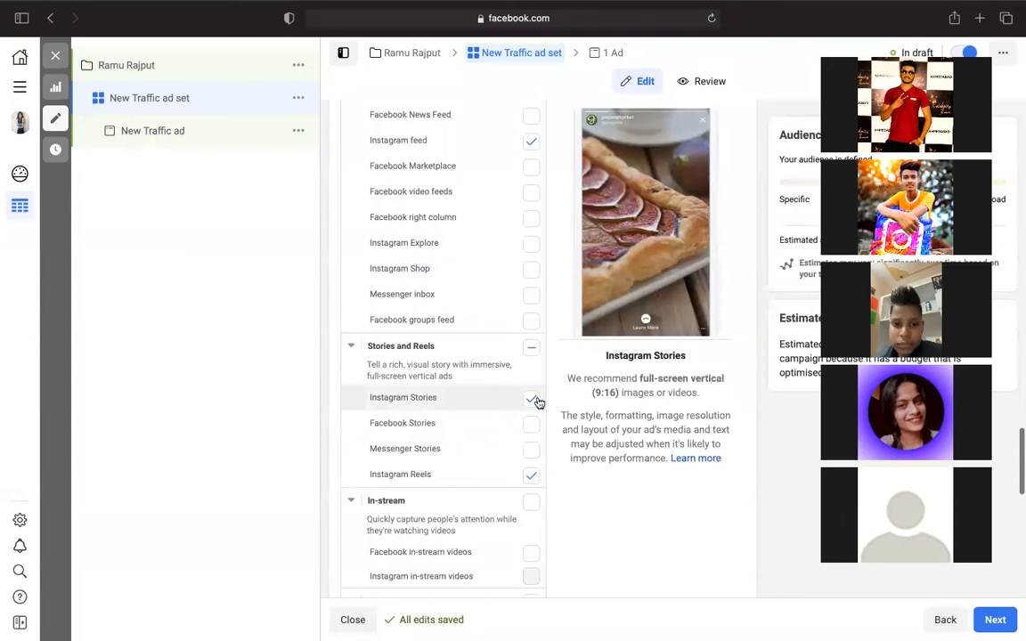
scroll(535, 401, down, 3)
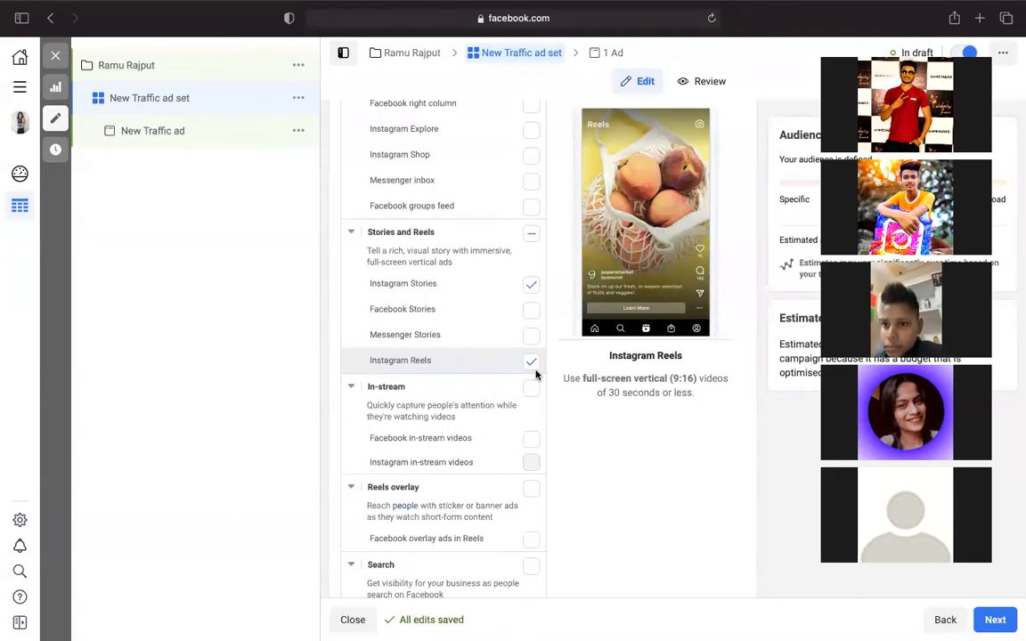
click(532, 362)
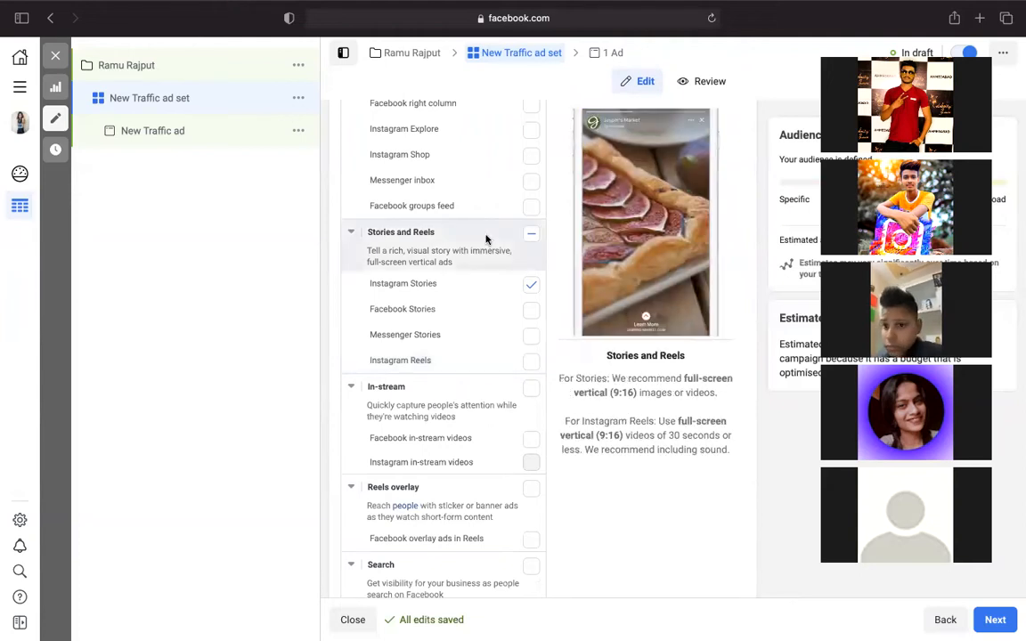
scroll(486, 237, up, 3)
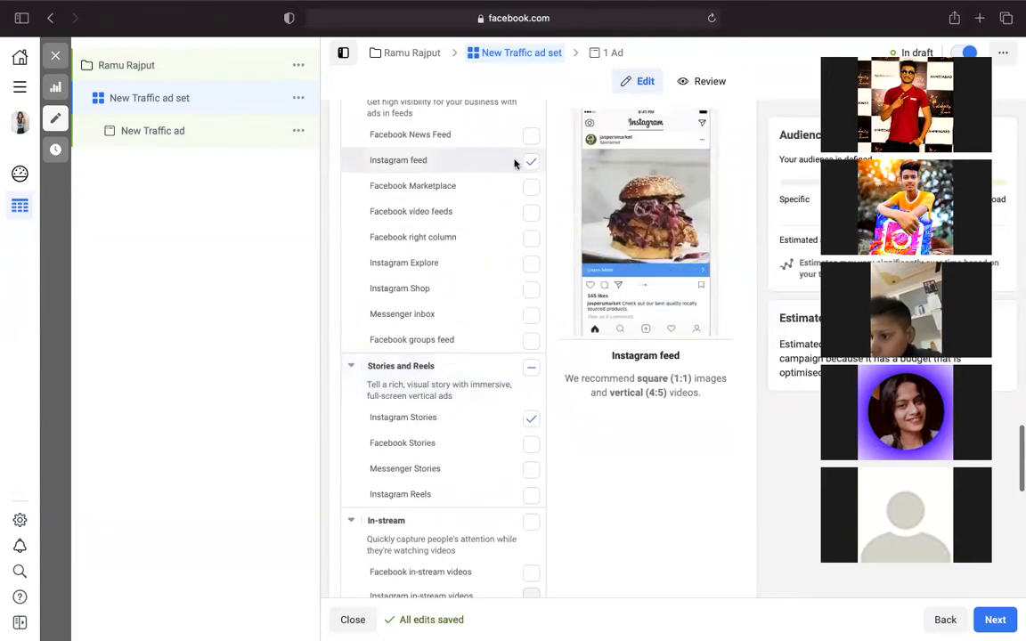
scroll(552, 417, down, 10)
scroll(549, 418, down, 4)
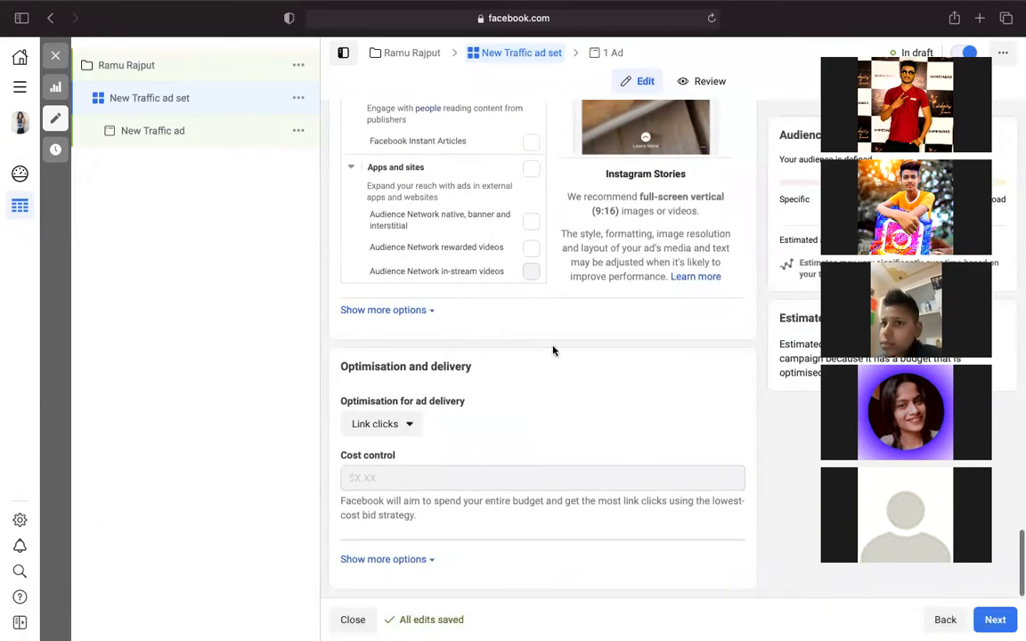
- Move on to the ad-level settings and look over the Ad setup and media options, keeping Create Ad
click(995, 620)
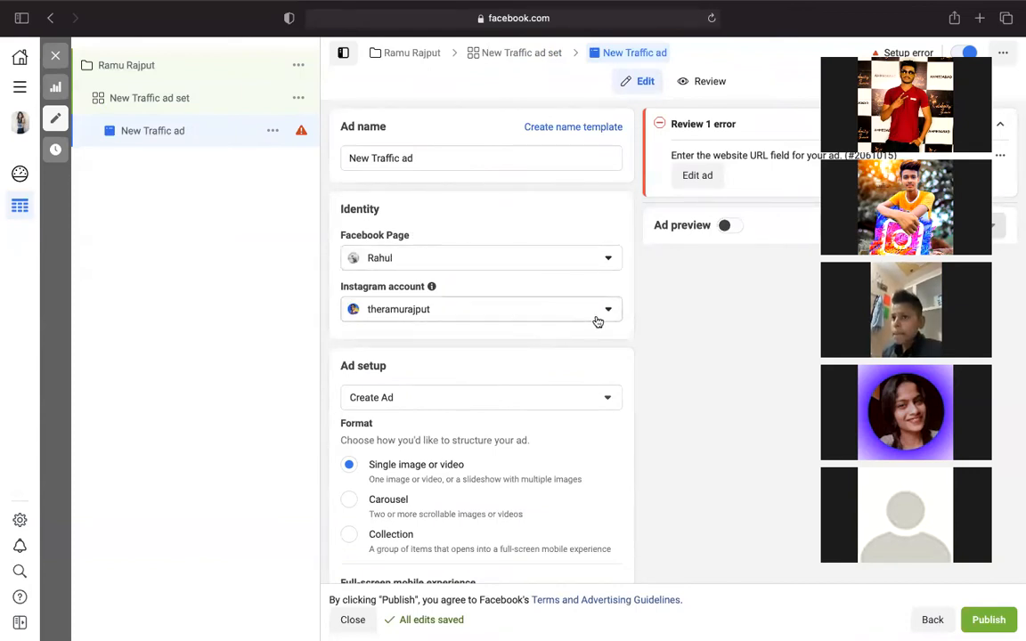
scroll(452, 453, down, 5)
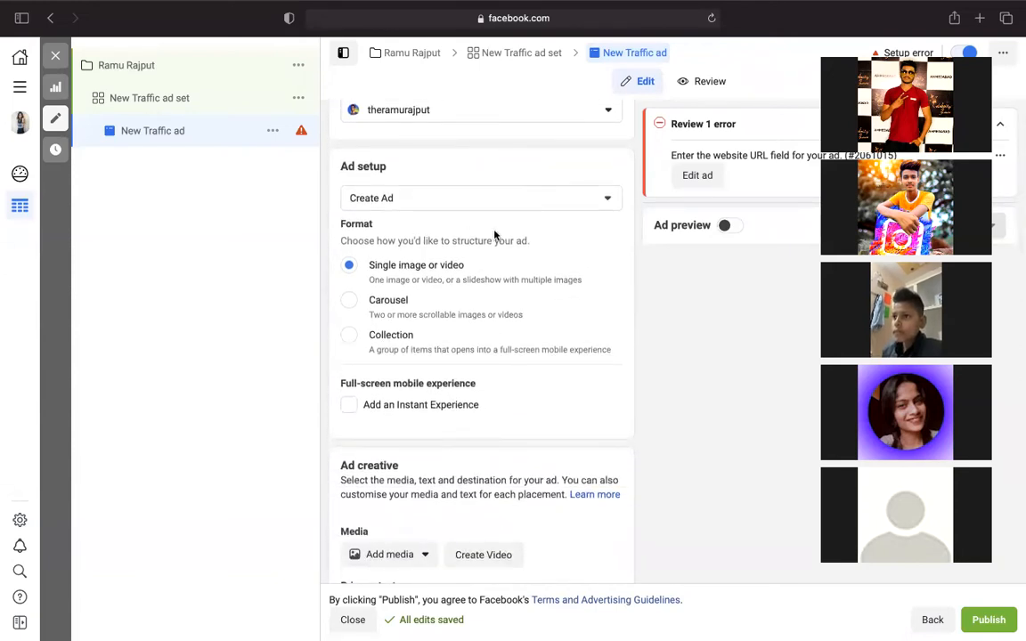
click(596, 200)
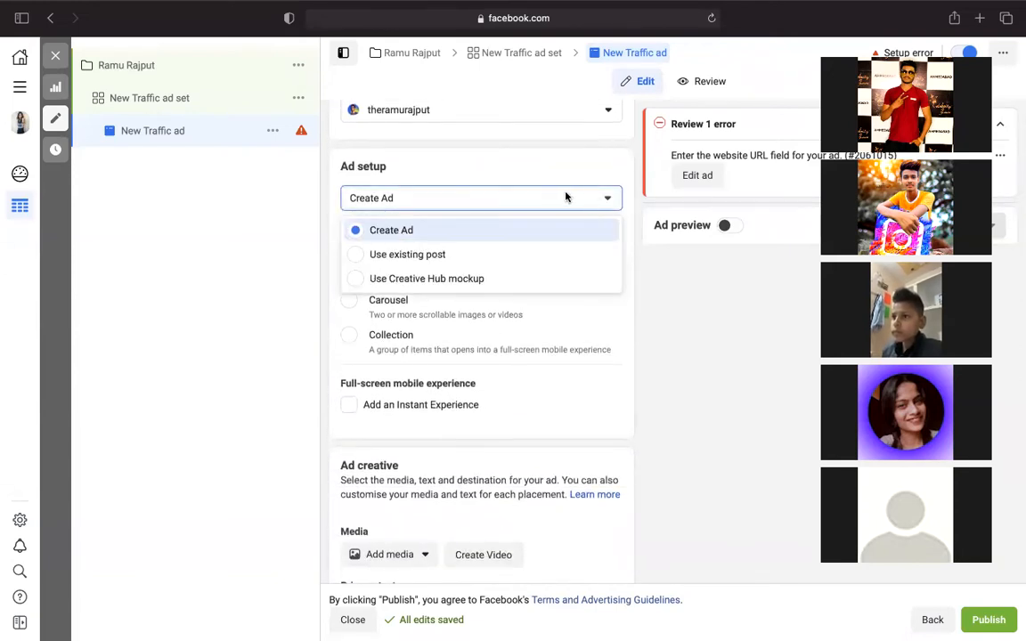
click(564, 197)
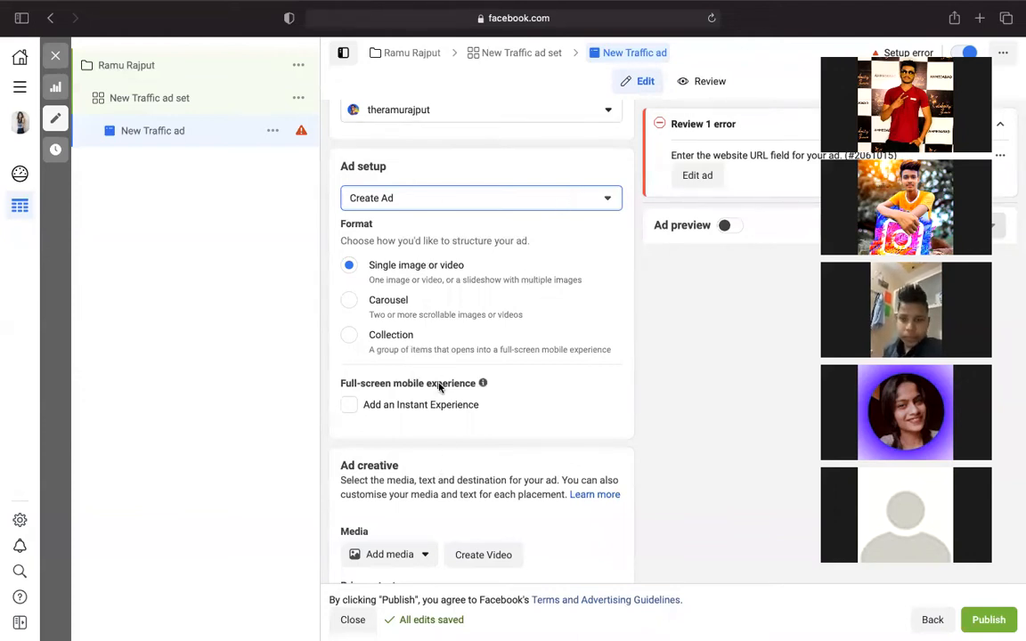
scroll(440, 388, down, 4)
click(400, 386)
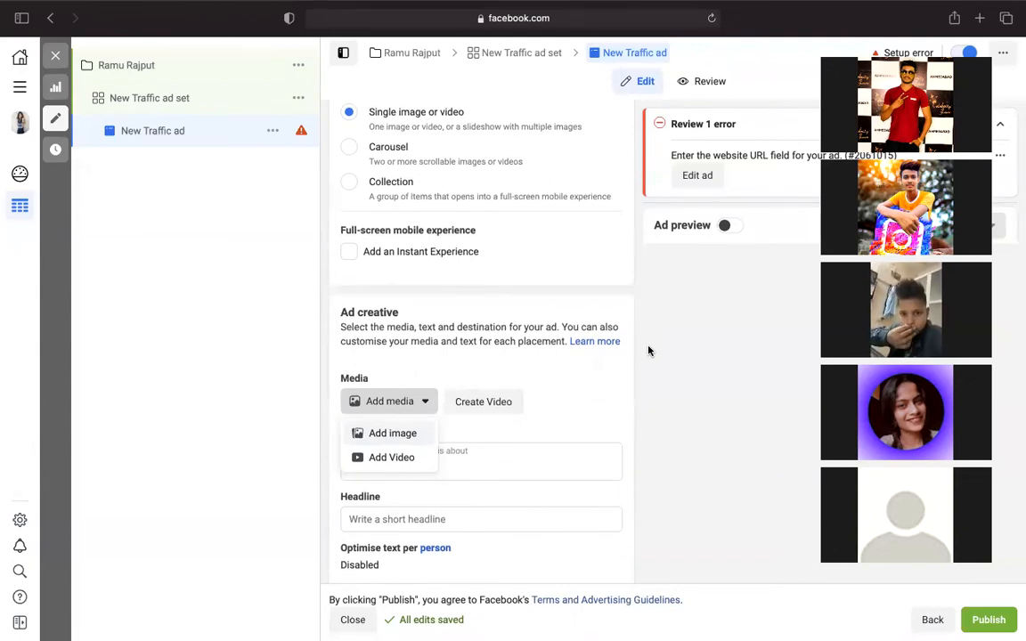
scroll(648, 350, up, 4)
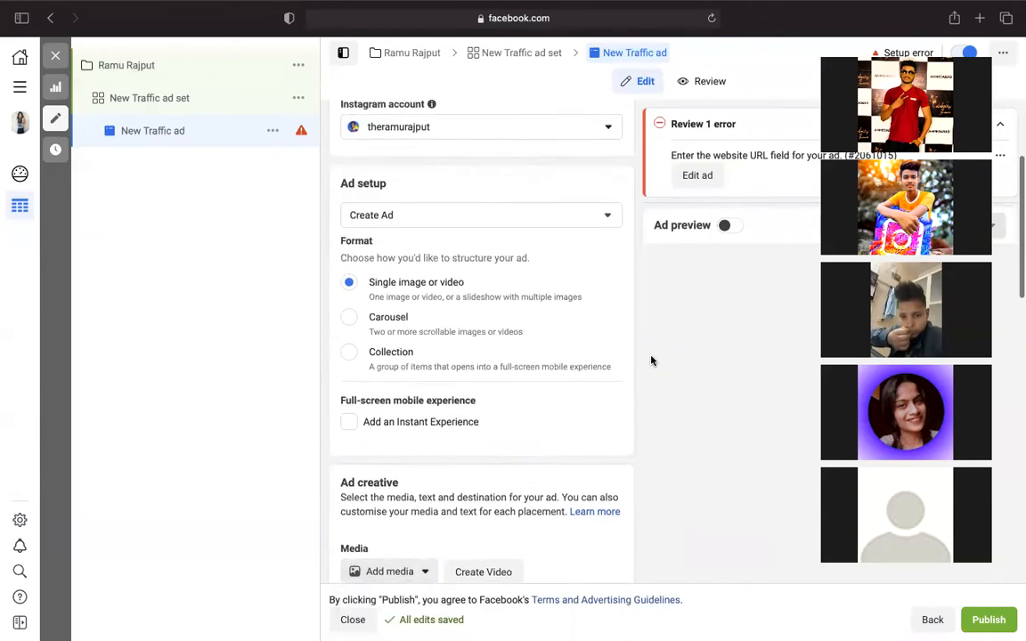
click(607, 213)
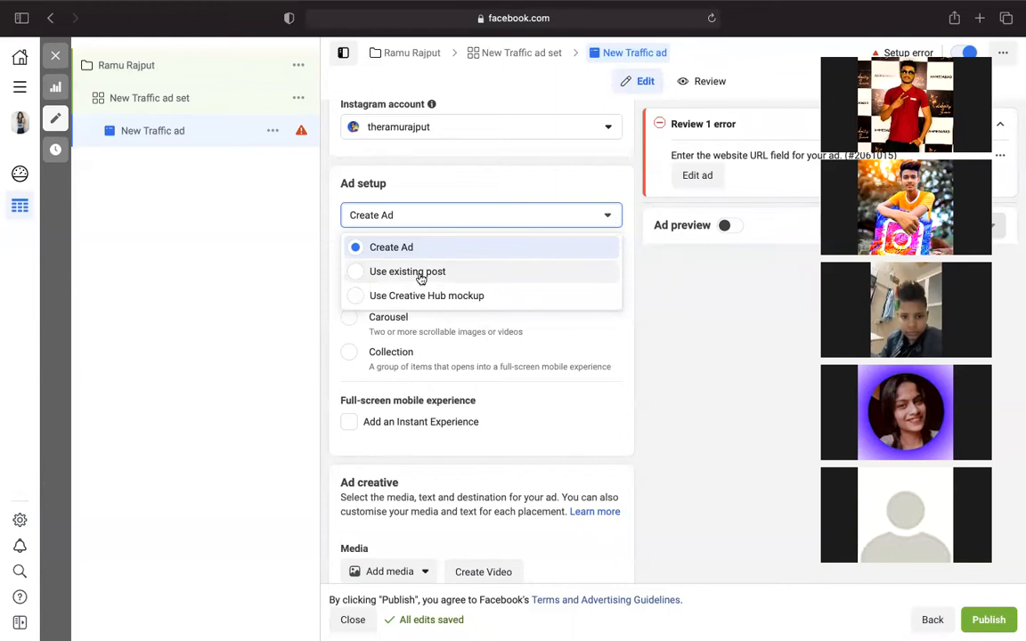
- Set Ad setup to Use existing post and show the Instagram account's posts in Select post
click(356, 273)
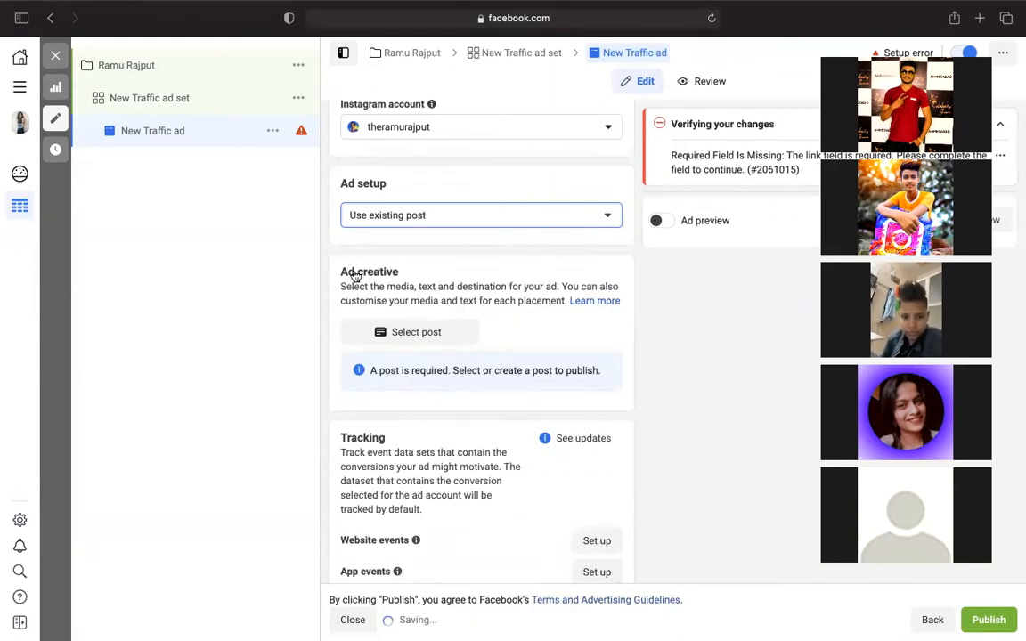
click(411, 334)
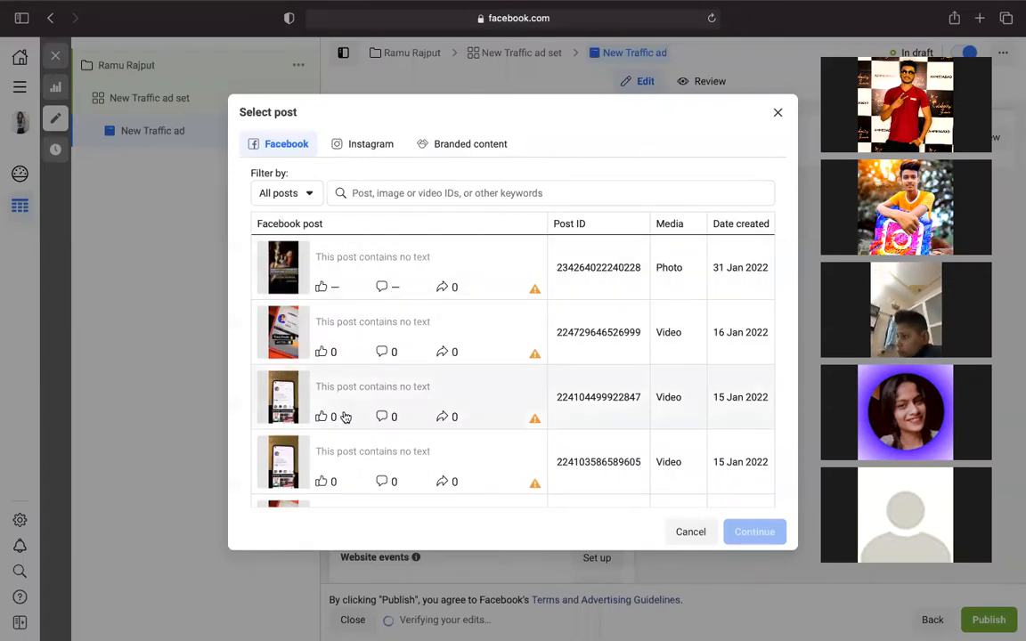
scroll(347, 419, down, 1)
scroll(347, 419, down, 5)
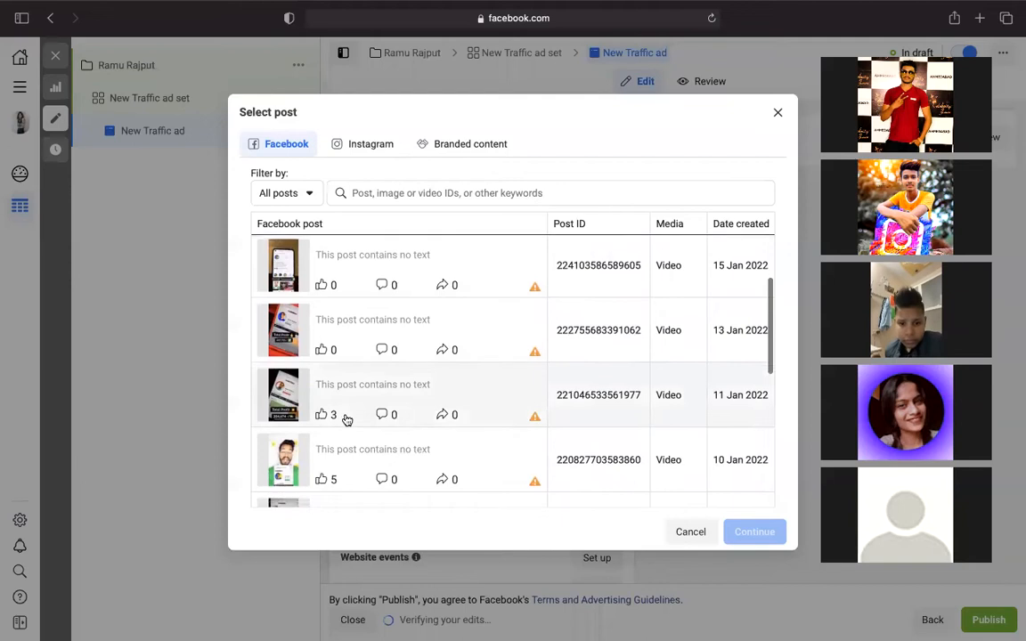
scroll(347, 419, down, 8)
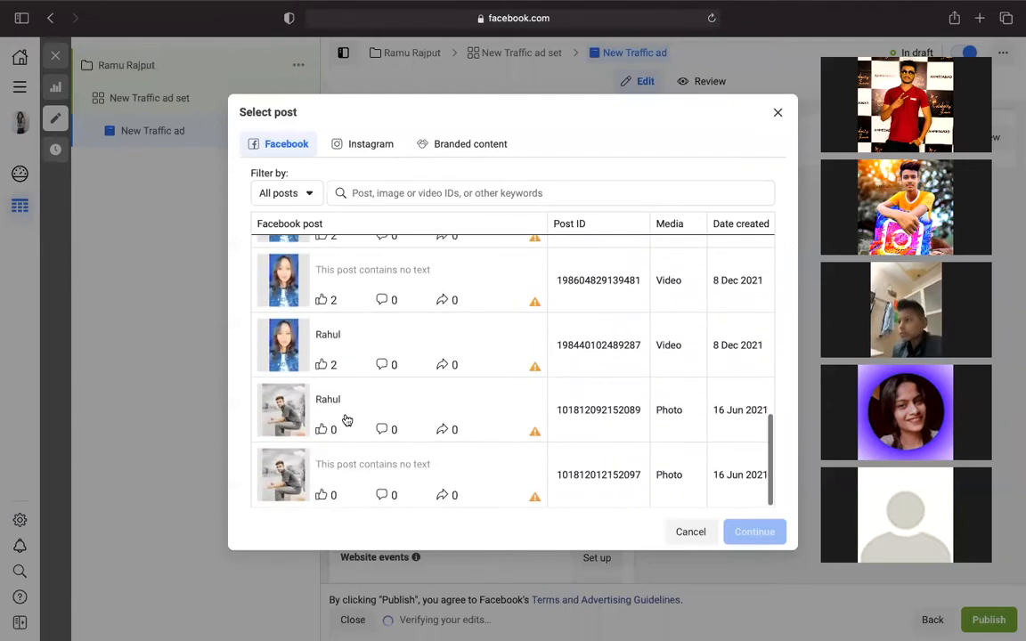
scroll(346, 419, up, 2)
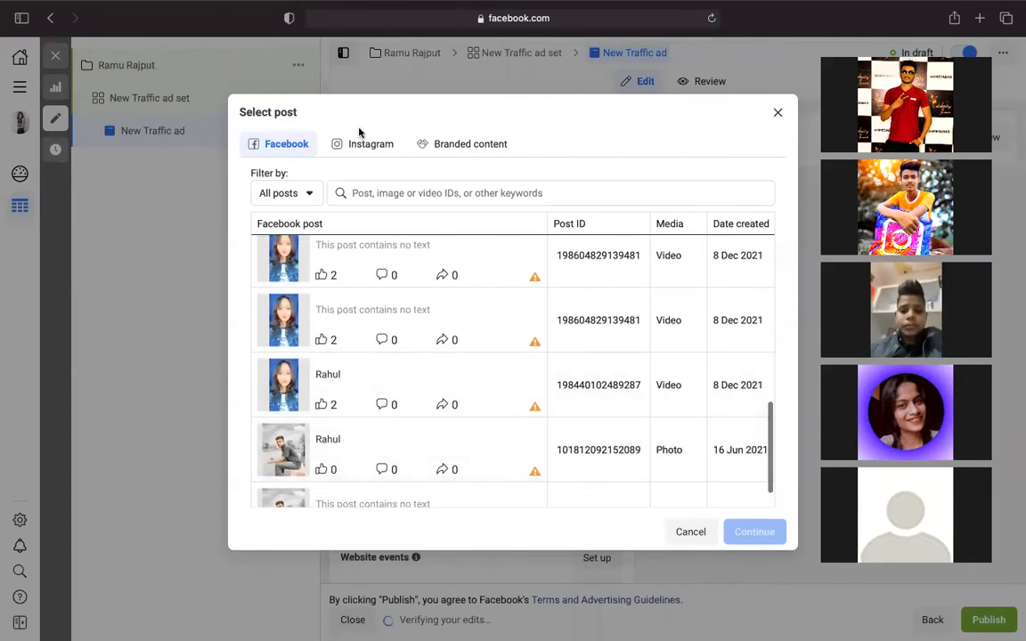
click(357, 145)
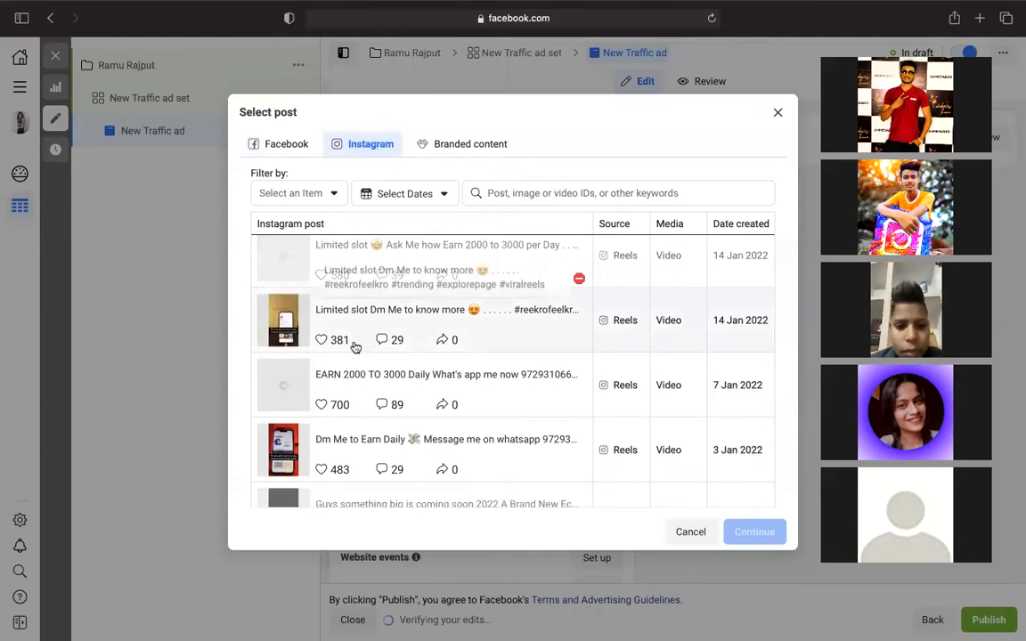
- Filter the post list by Media type to Video only
click(327, 195)
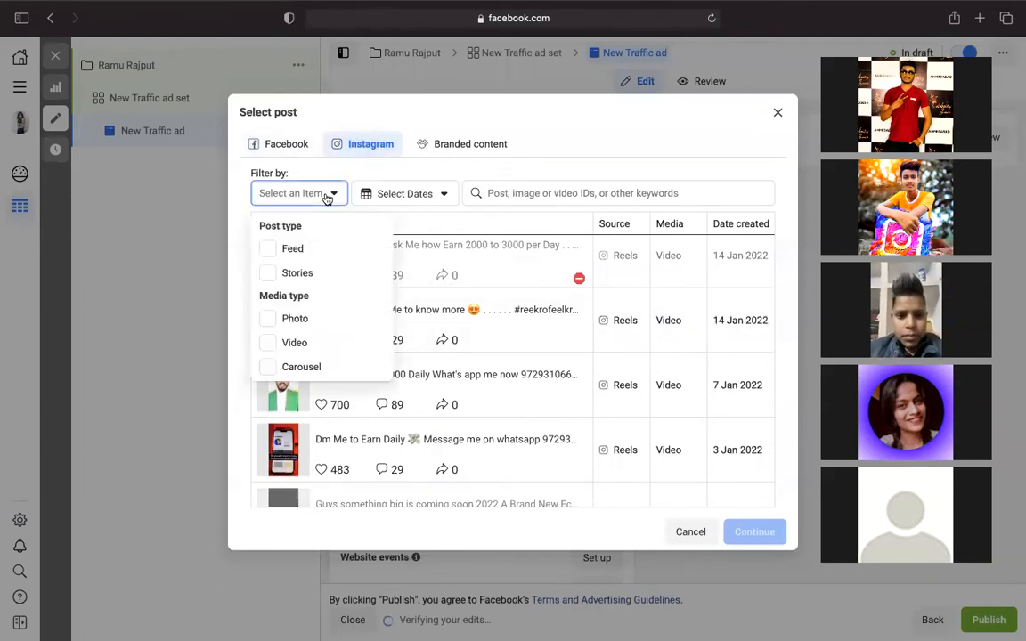
click(284, 344)
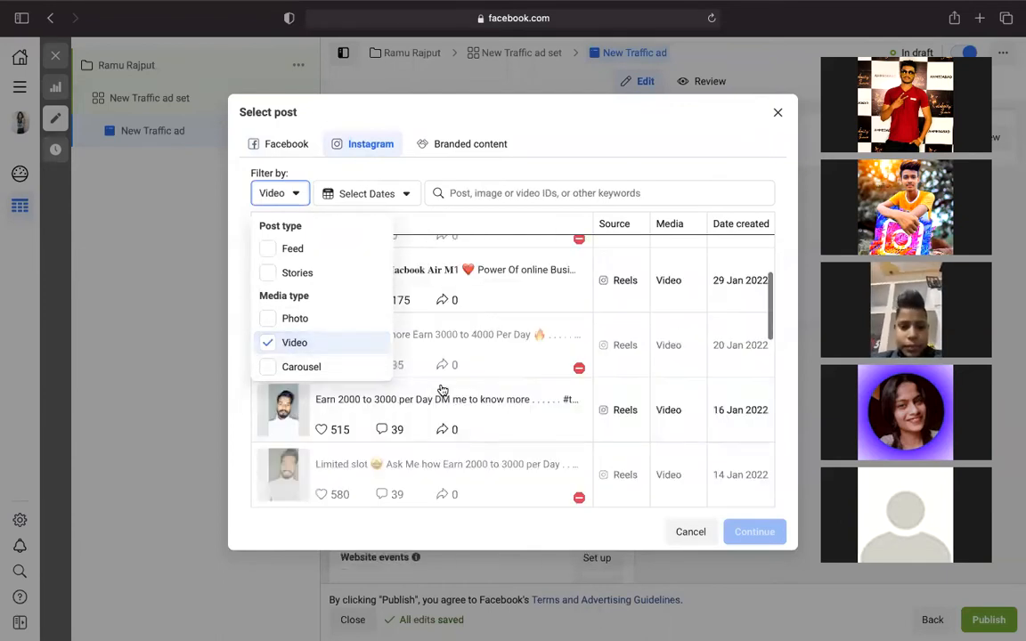
scroll(442, 390, down, 1)
scroll(441, 390, up, 5)
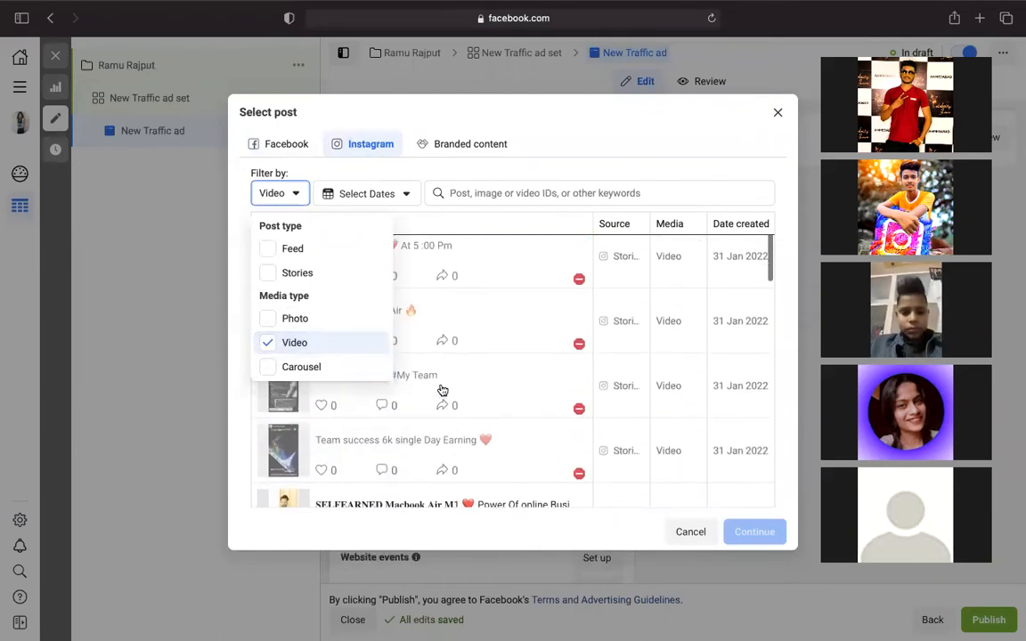
scroll(441, 390, down, 1)
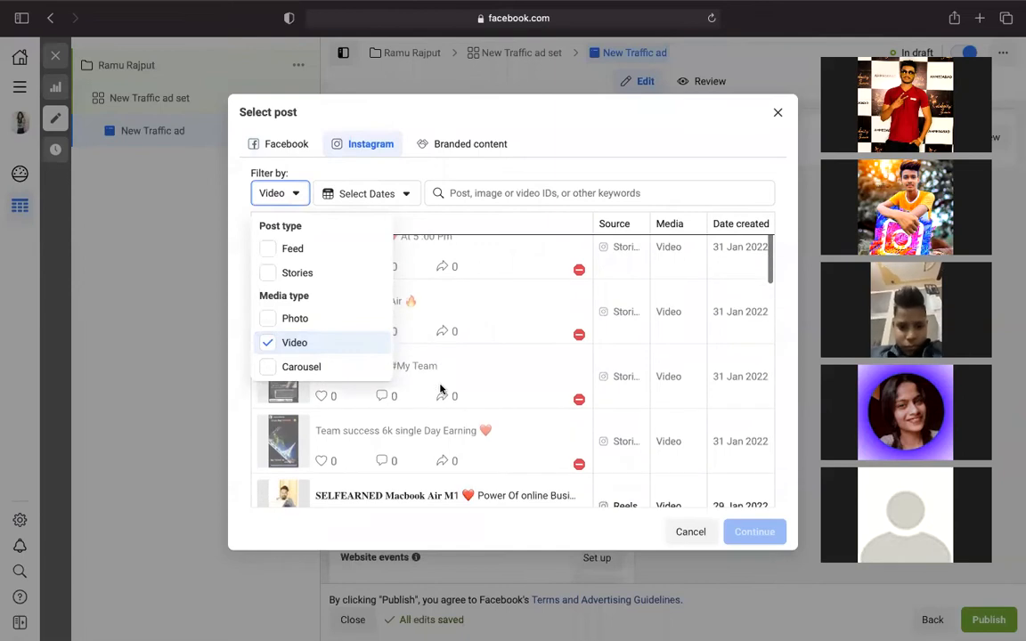
click(508, 308)
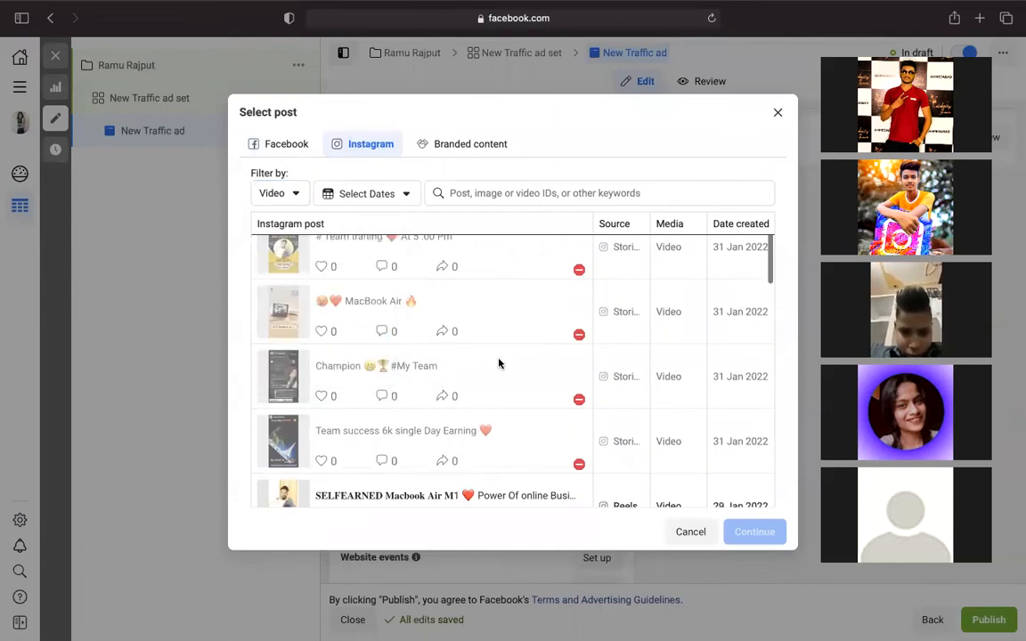
- Scroll through the video Reels back to posts from December 2021
scroll(503, 380, down, 2)
scroll(503, 381, up, 3)
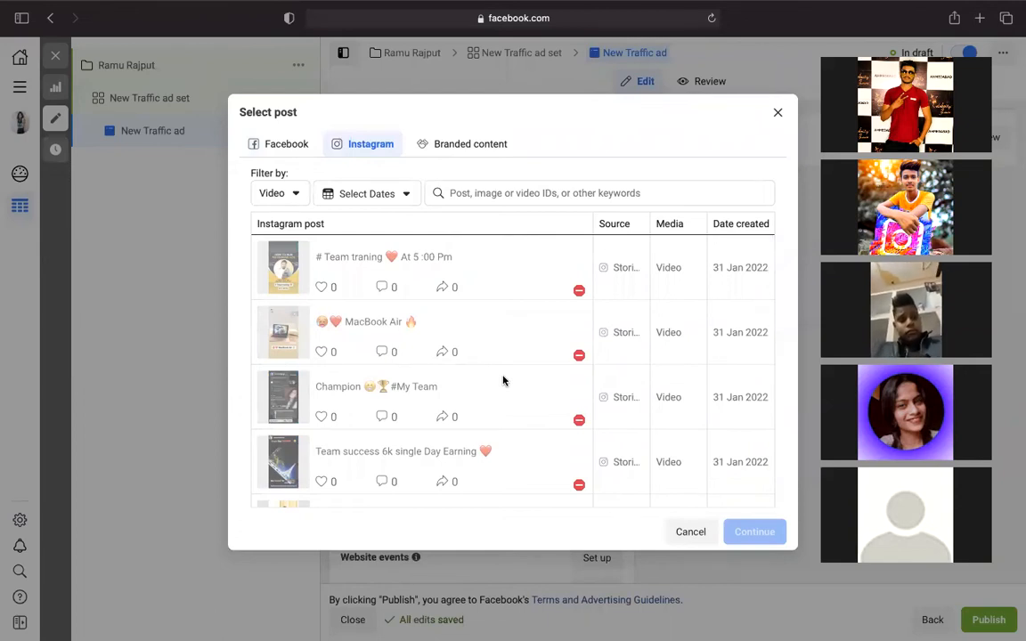
mouse_move(578, 292)
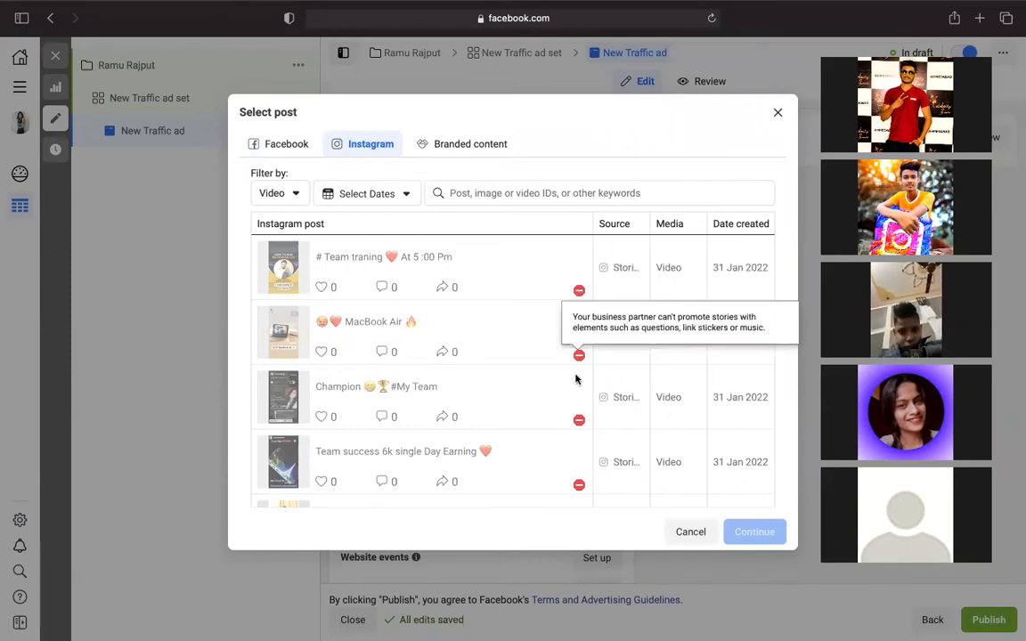
scroll(578, 477, down, 5)
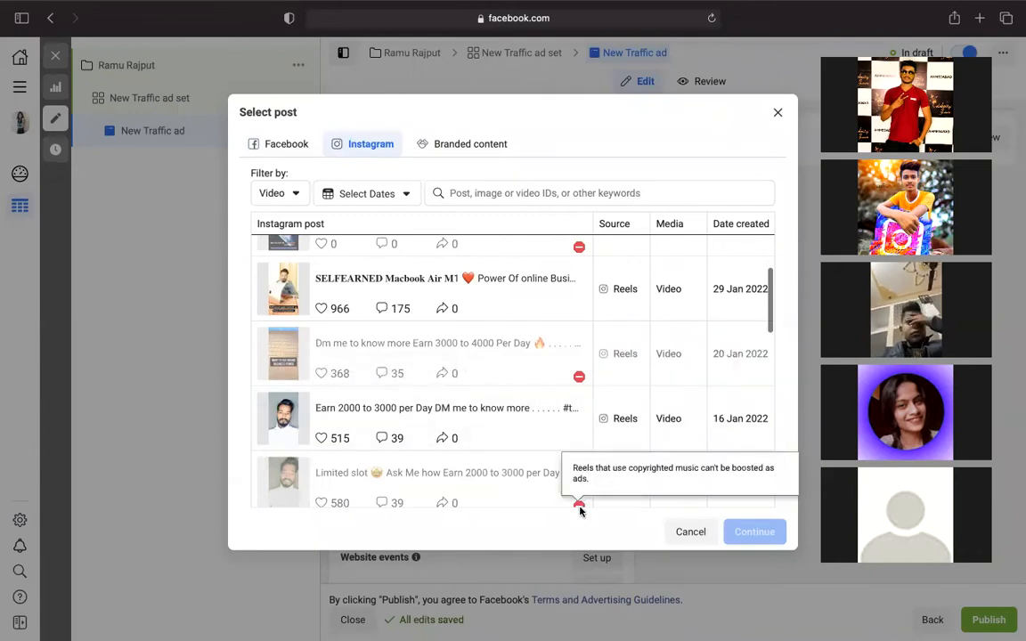
scroll(578, 498, down, 1)
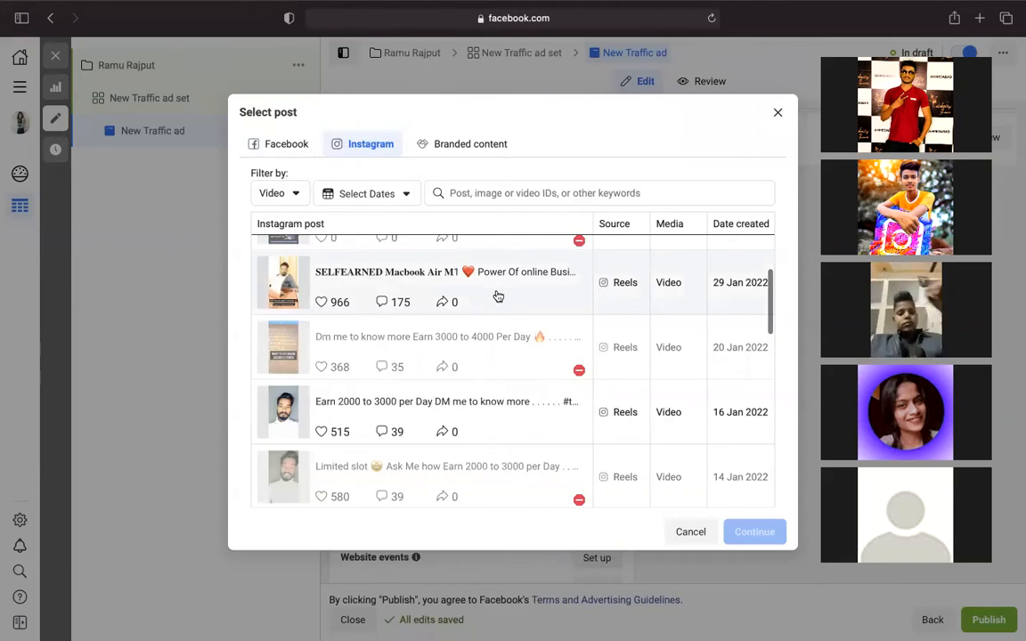
scroll(444, 303, down, 1)
scroll(445, 294, down, 5)
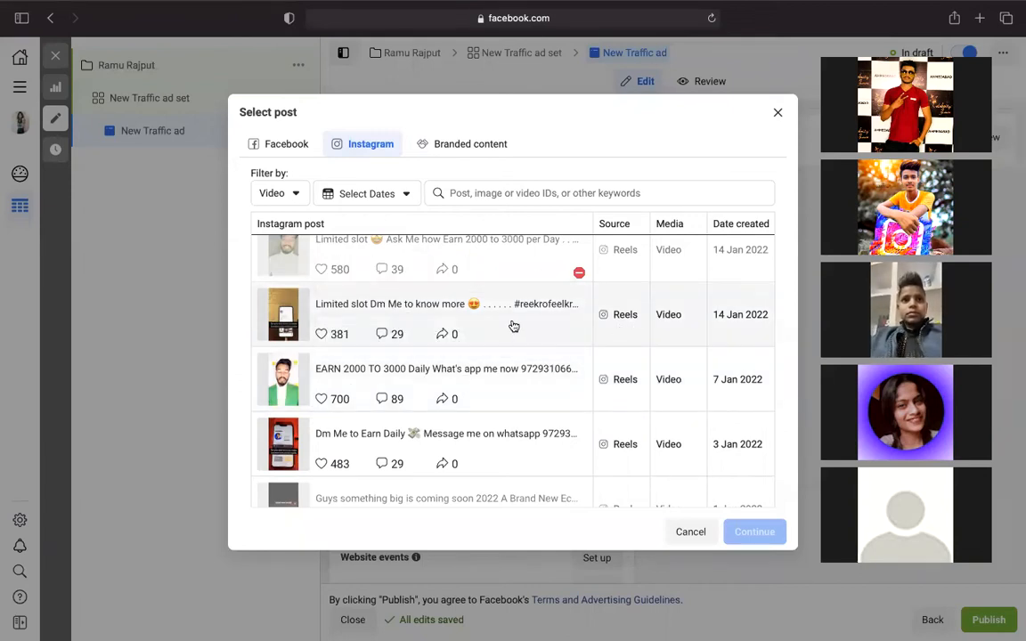
scroll(513, 326, down, 3)
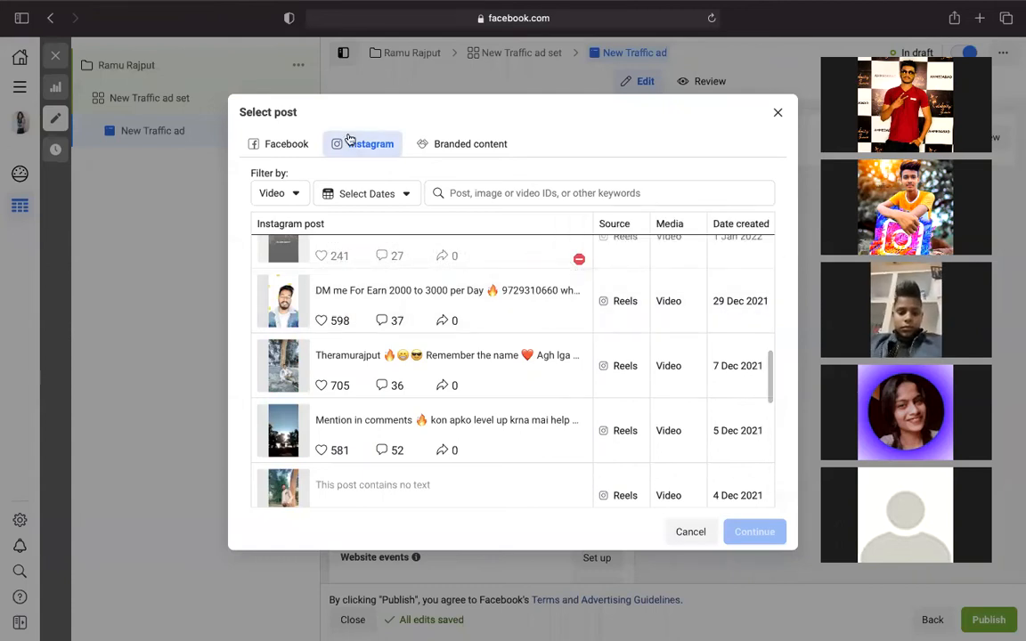
- Change the post filter to Photo only, unticking Video
click(283, 195)
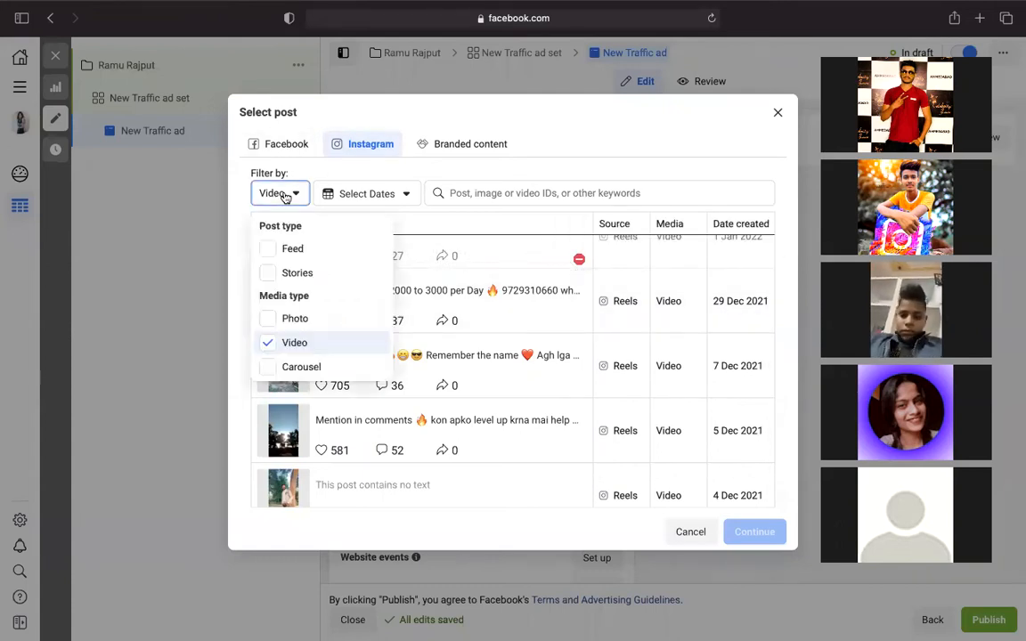
click(275, 318)
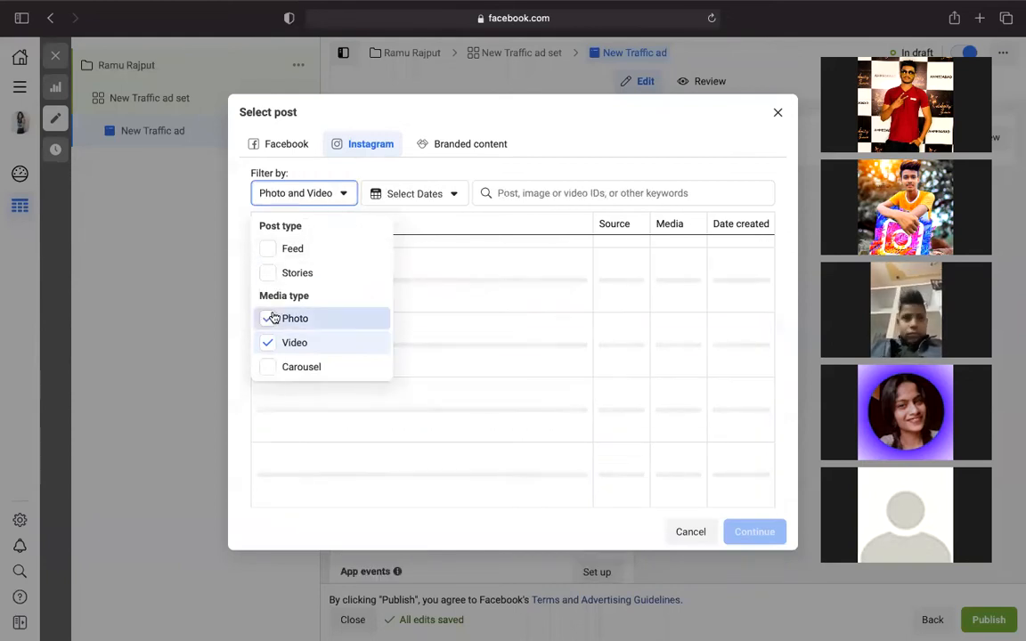
click(296, 342)
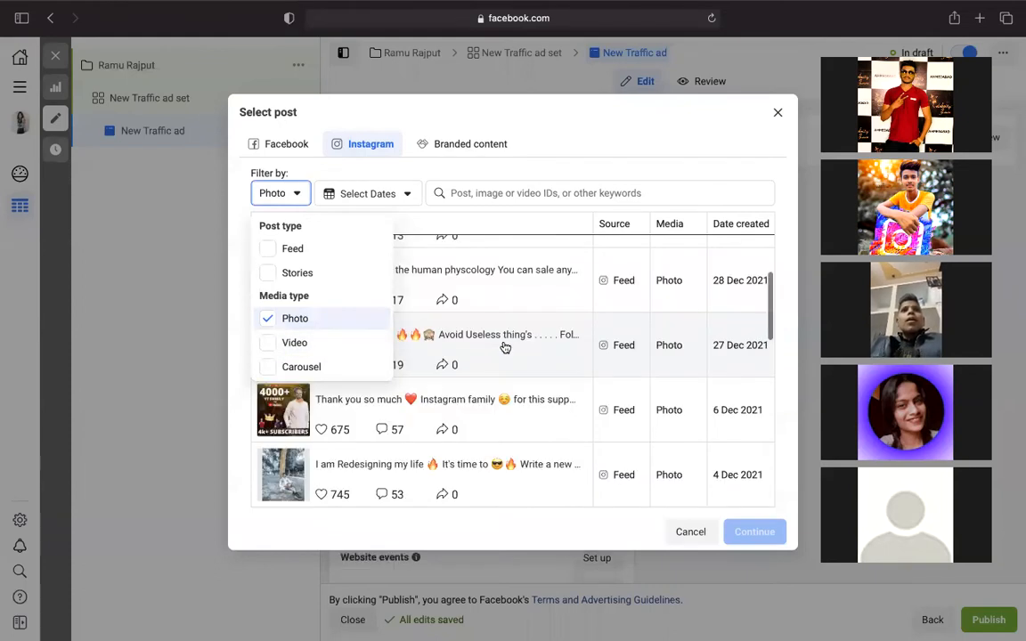
scroll(505, 347, up, 5)
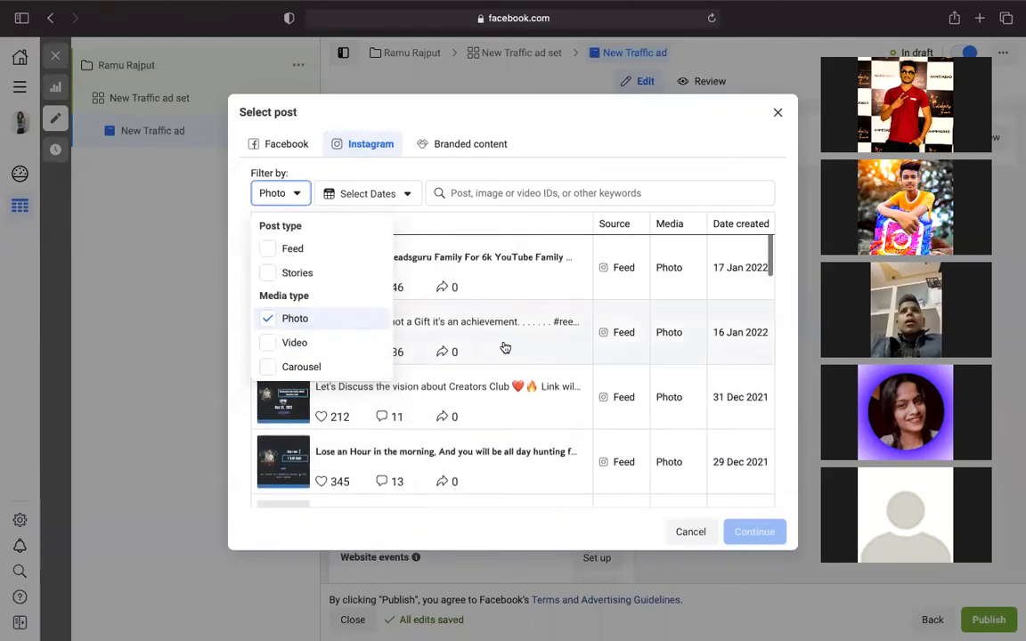
scroll(504, 347, down, 5)
scroll(505, 347, down, 8)
- Scroll the photo posts back to 22 Jun 2021, then close the picker without selecting one
scroll(505, 347, down, 8)
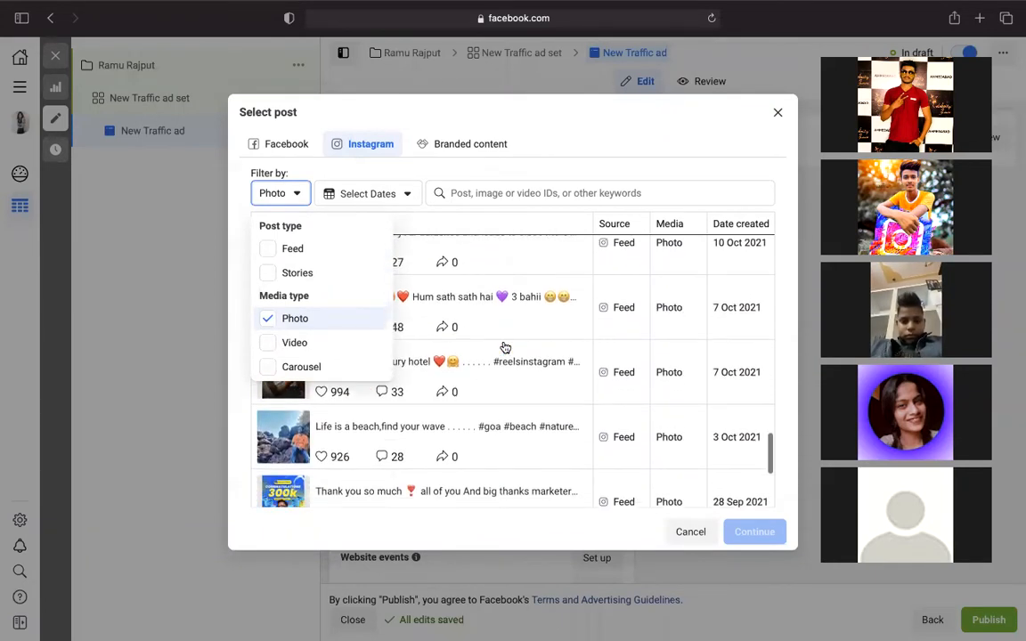
scroll(504, 347, down, 3)
scroll(505, 348, down, 10)
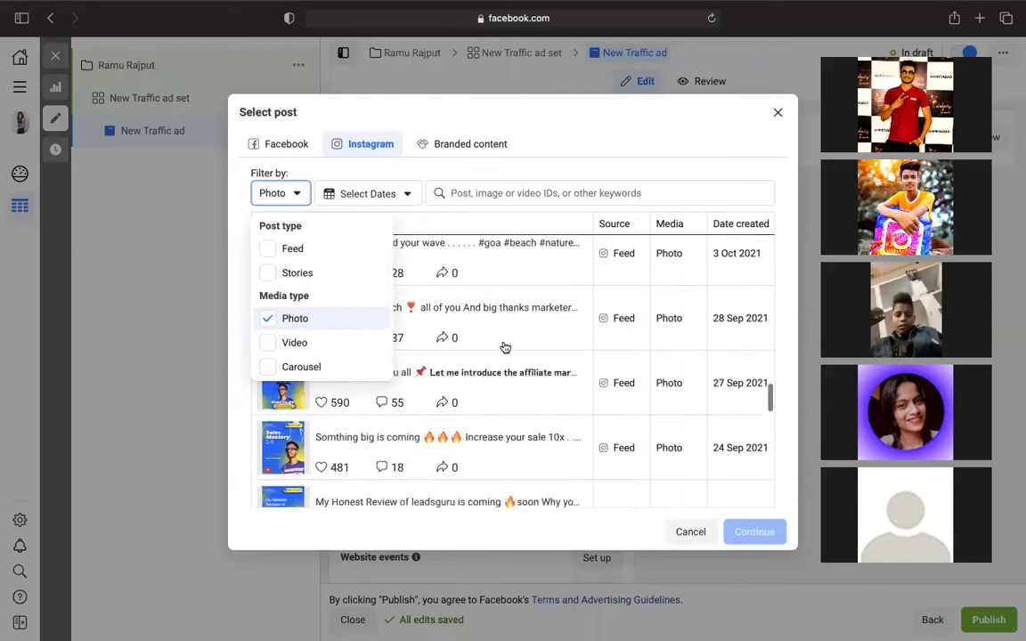
scroll(505, 347, down, 10)
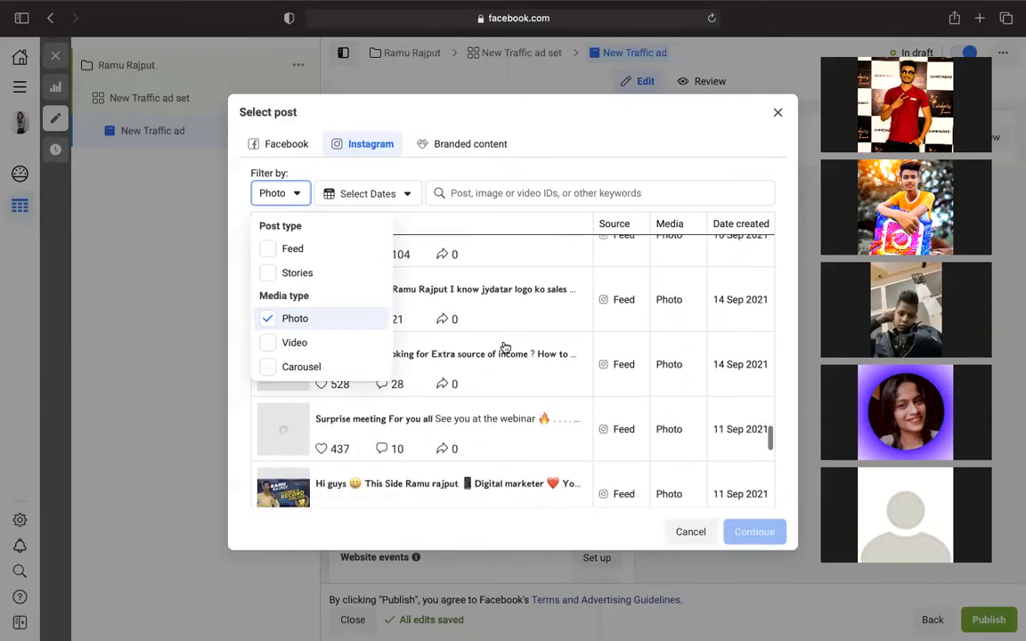
scroll(505, 348, down, 10)
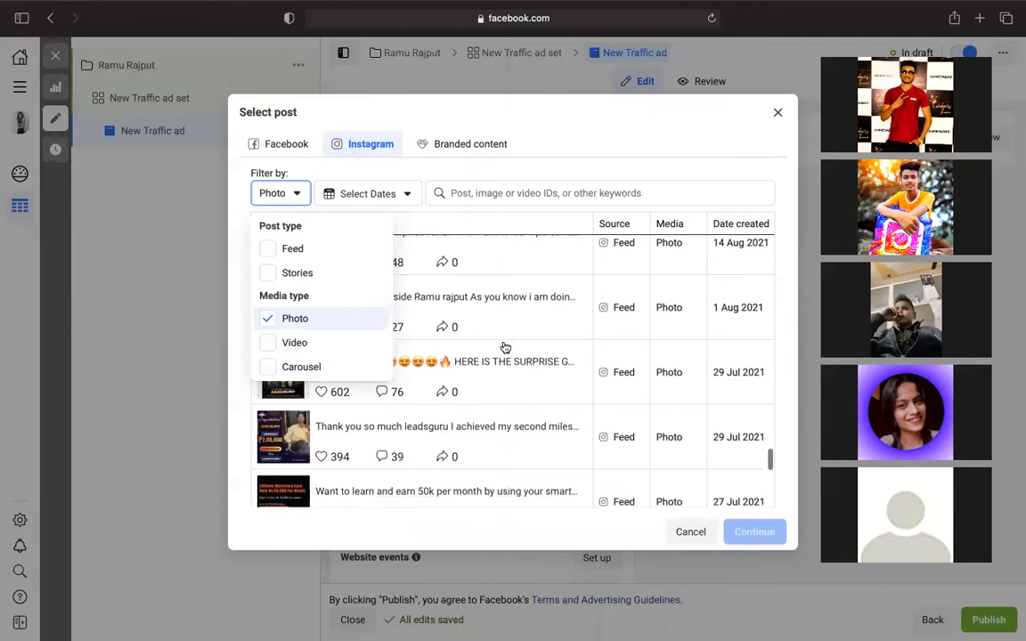
scroll(505, 347, down, 10)
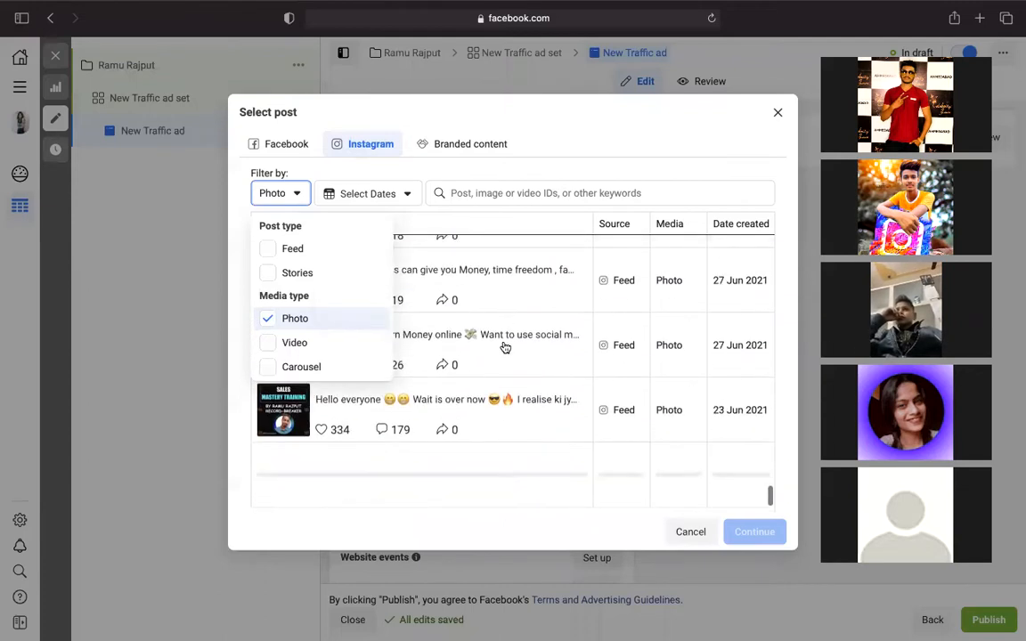
click(163, 217)
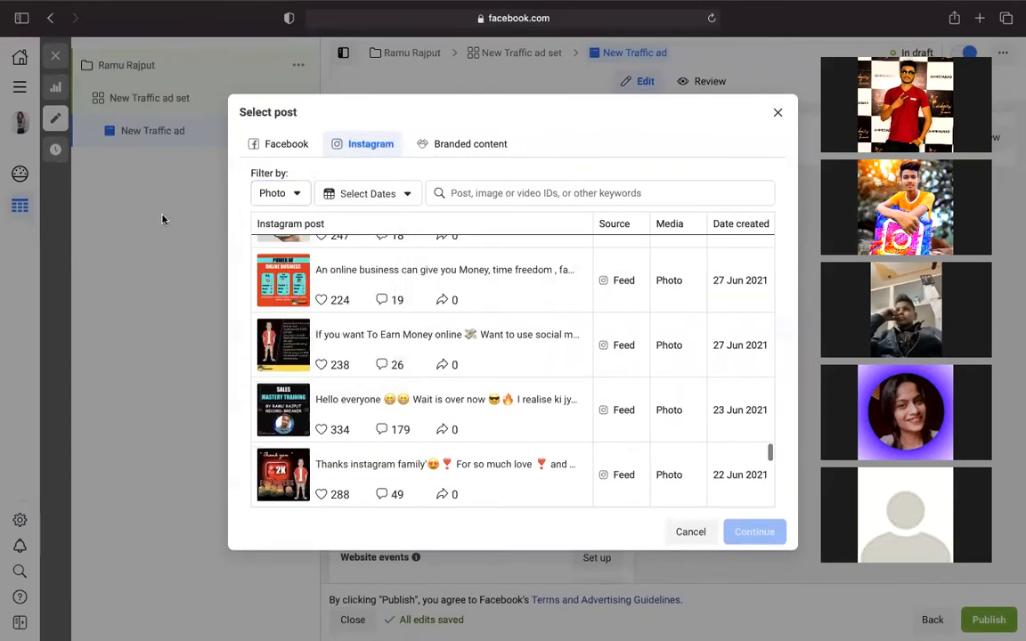
click(163, 217)
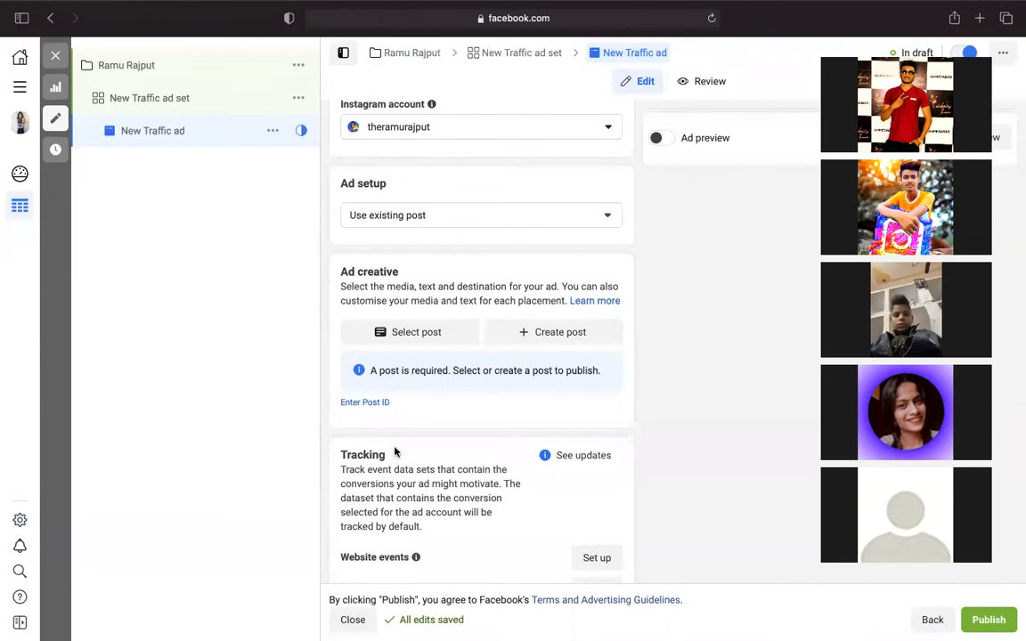
- Switch Ad setup back to Create Ad and choose to add an image as media
click(605, 216)
click(405, 248)
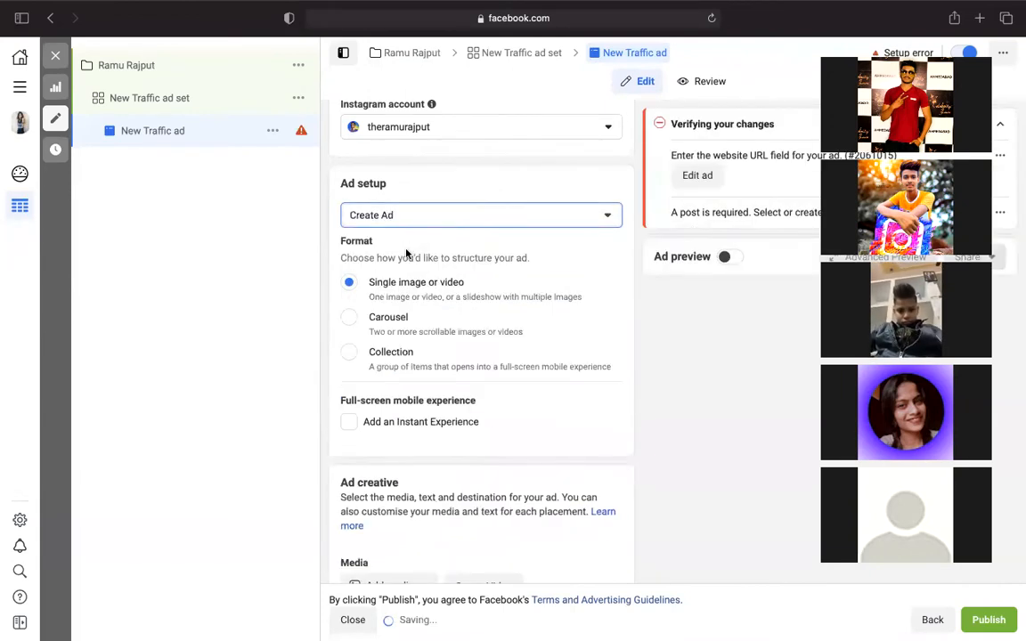
scroll(345, 533, down, 3)
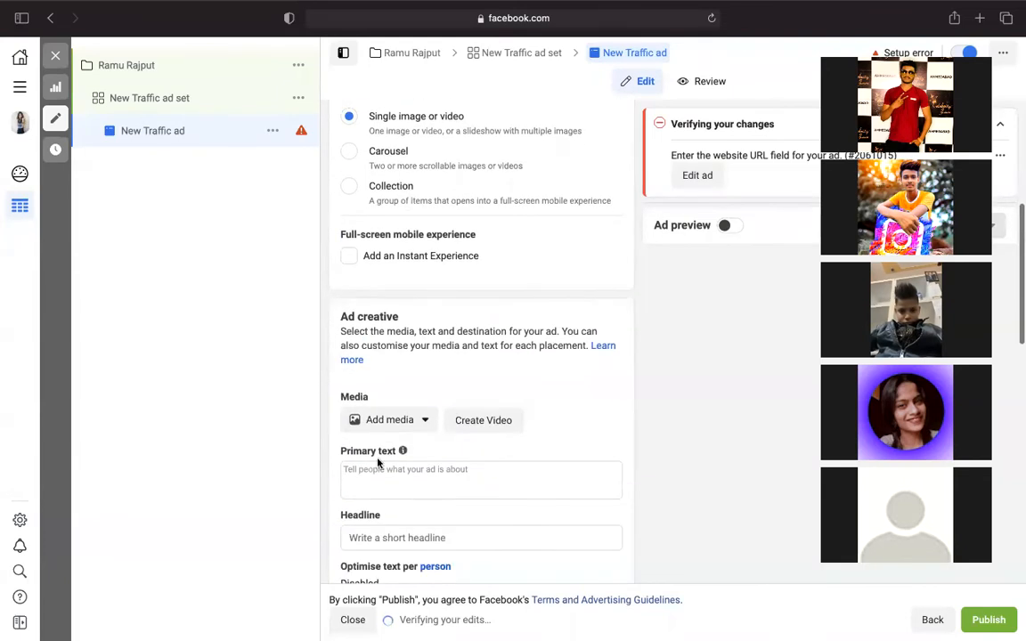
click(406, 423)
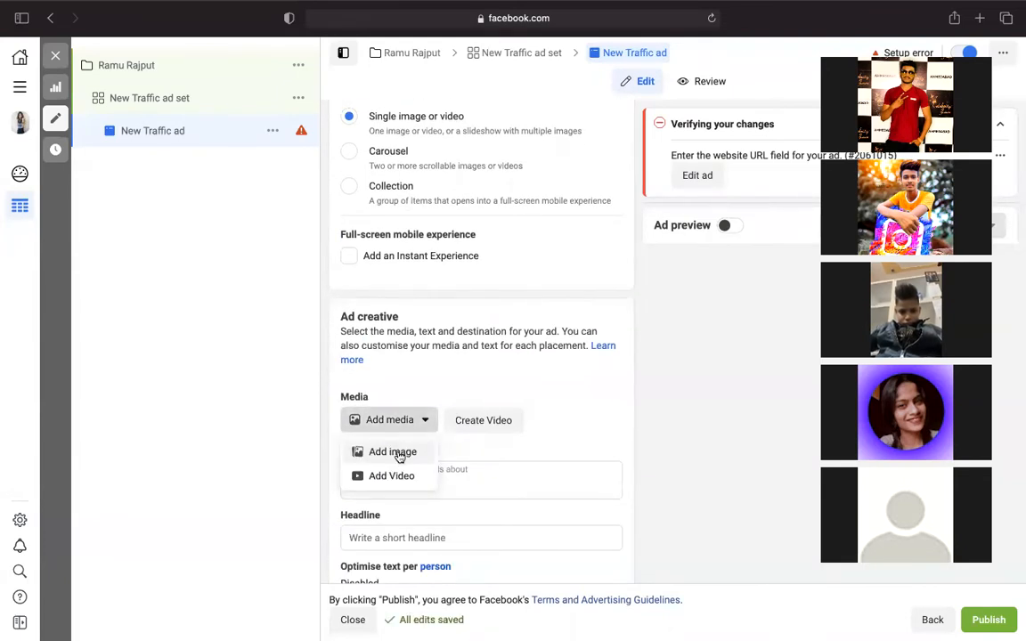
click(393, 452)
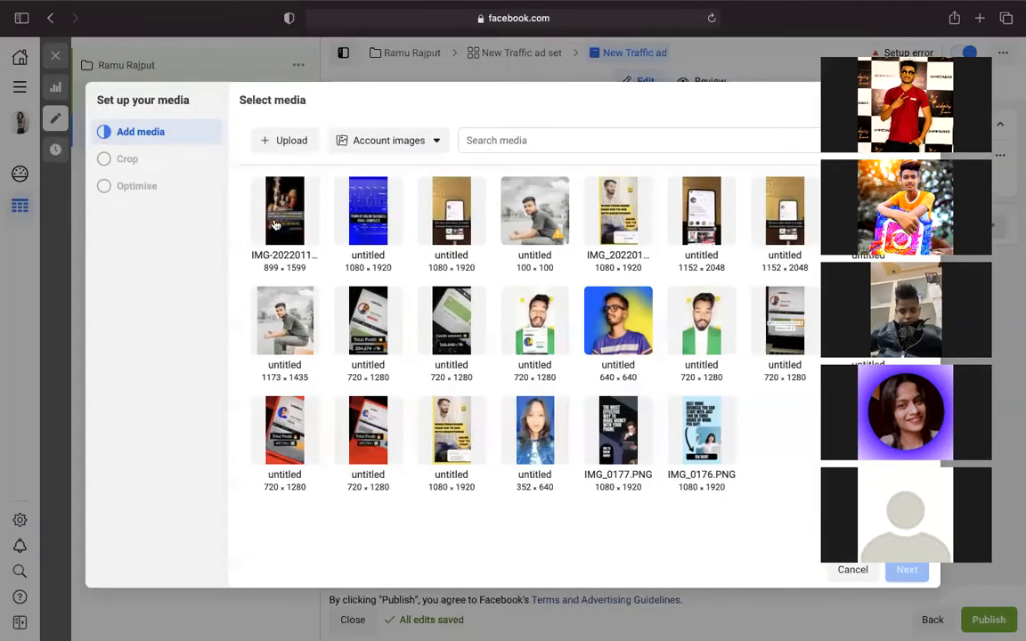
- Select the first account image and accept the suggested Feed and Stories crops
click(278, 219)
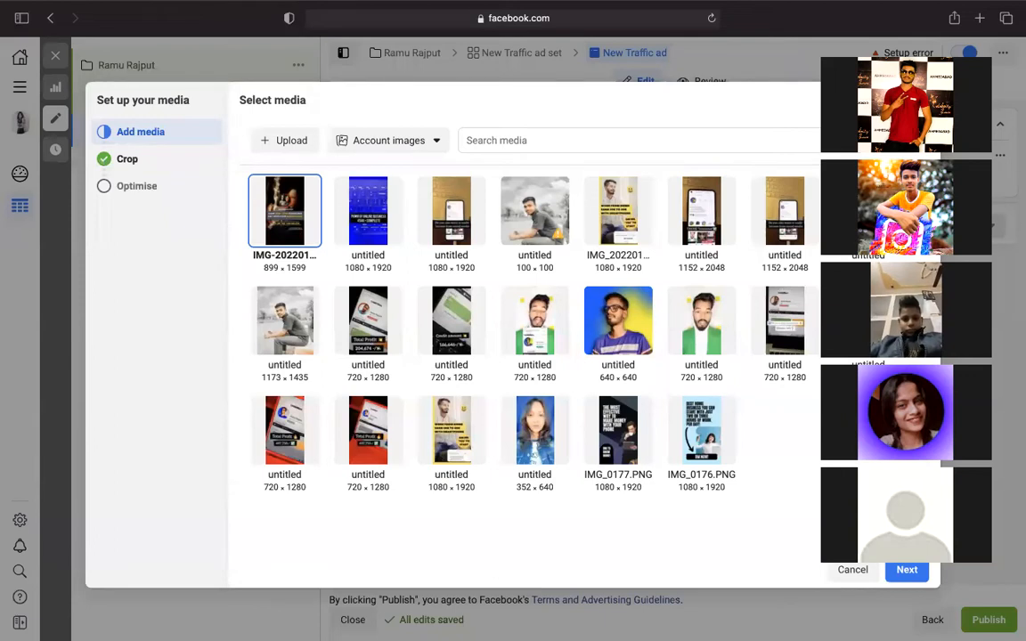
click(906, 569)
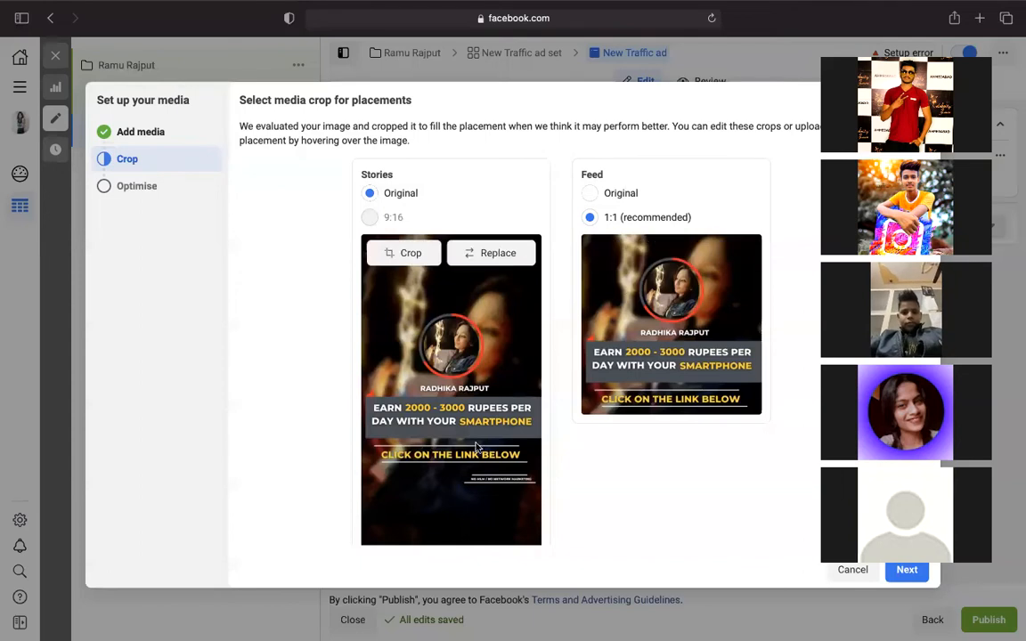
click(907, 569)
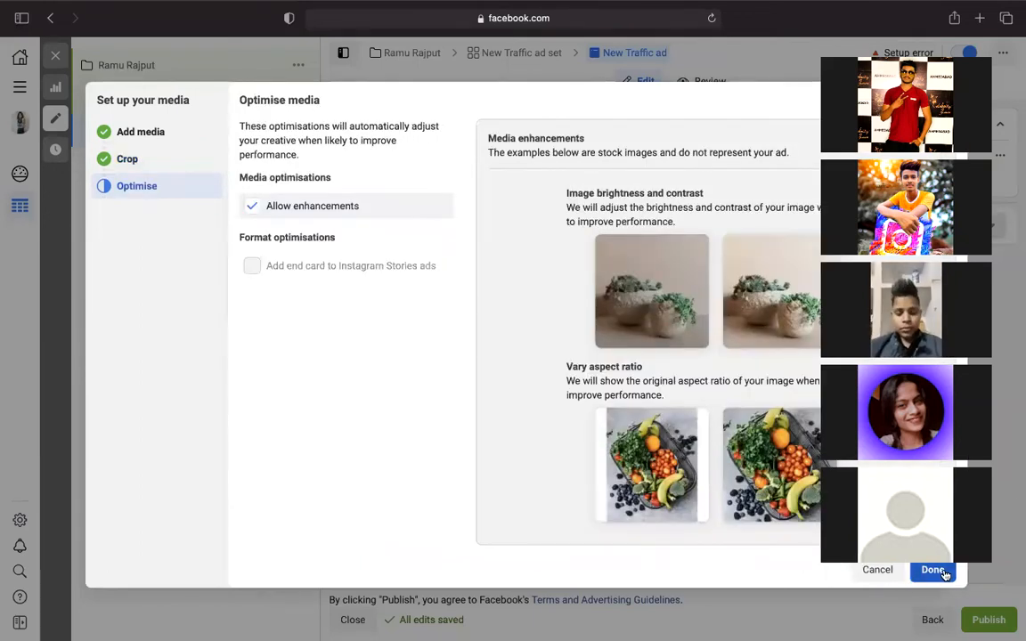
click(945, 573)
scroll(945, 573, down, 2)
scroll(945, 575, down, 1)
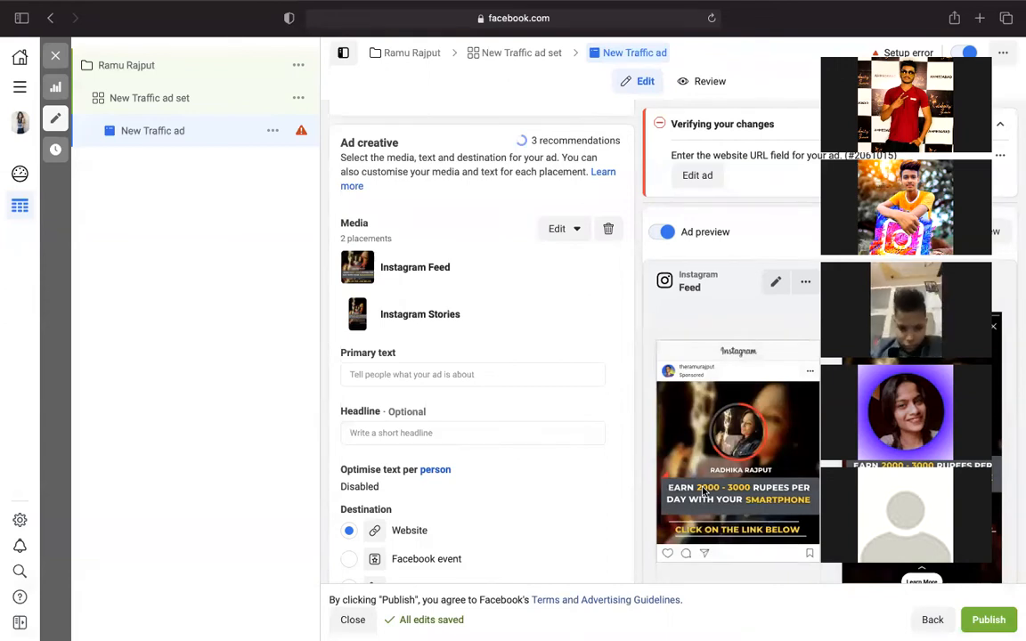
scroll(704, 490, down, 5)
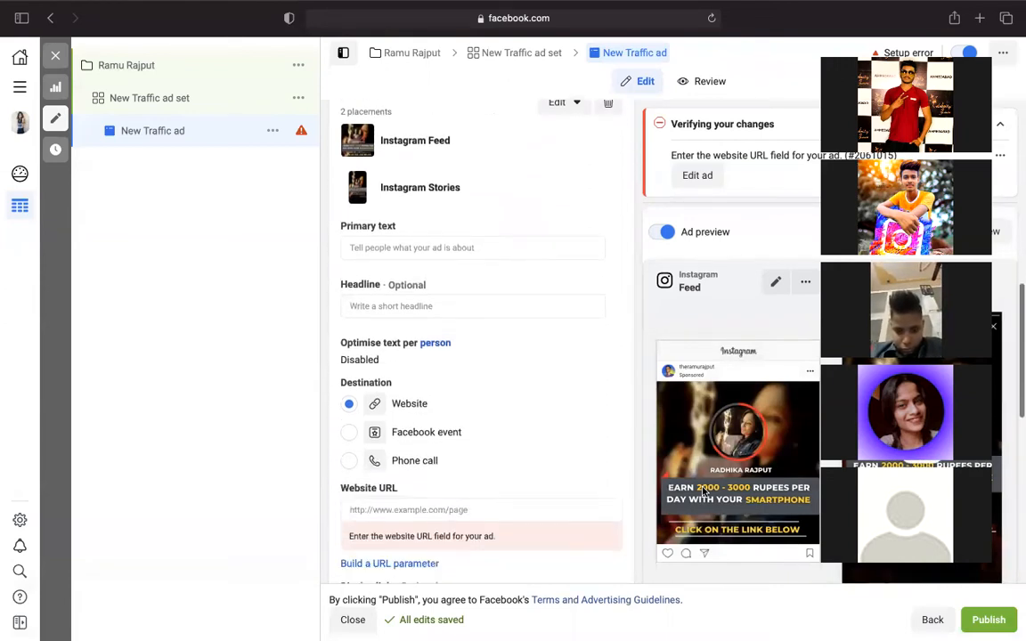
scroll(538, 339, down, 3)
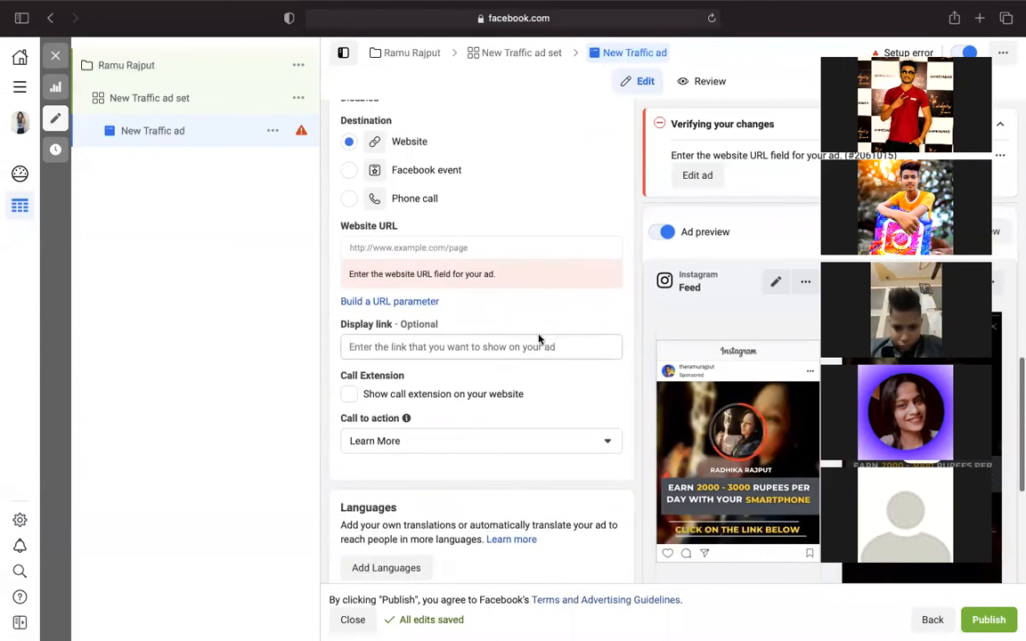
scroll(478, 385, down, 1)
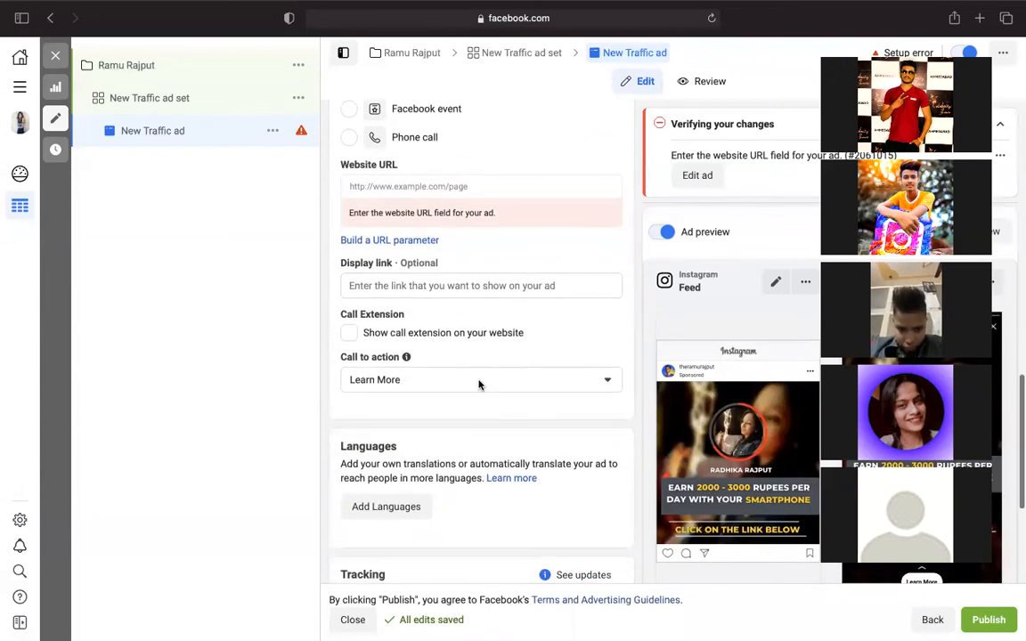
scroll(478, 385, down, 2)
scroll(478, 385, up, 3)
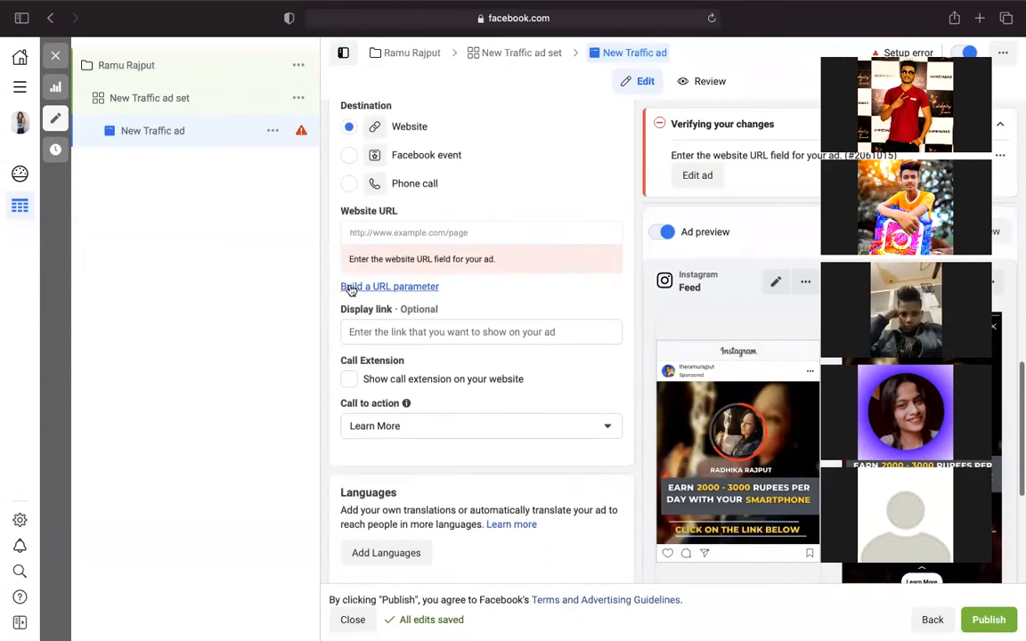
click(442, 232)
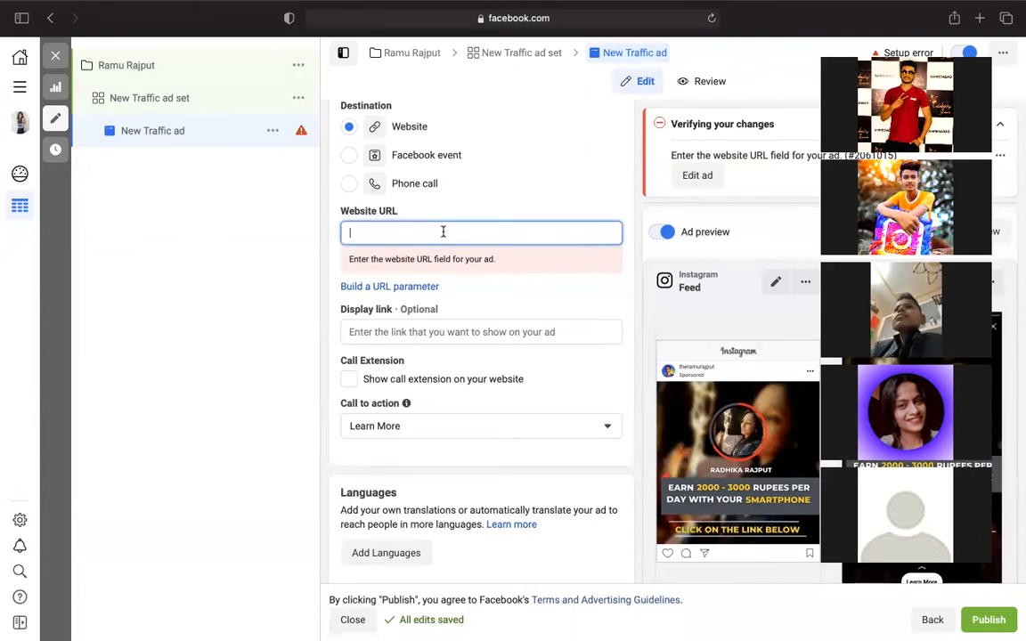
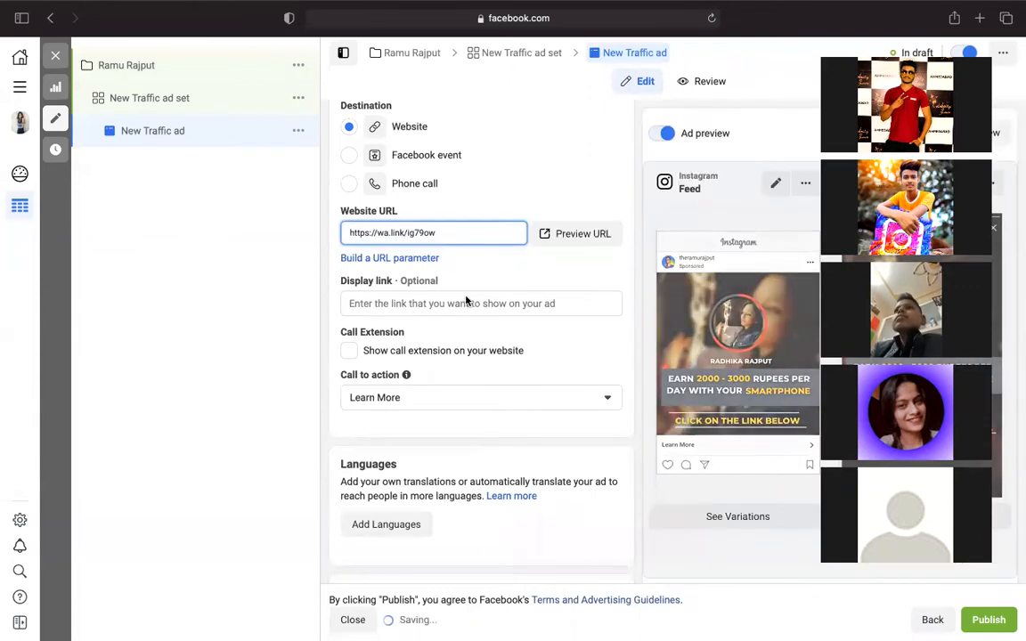
scroll(455, 345, down, 2)
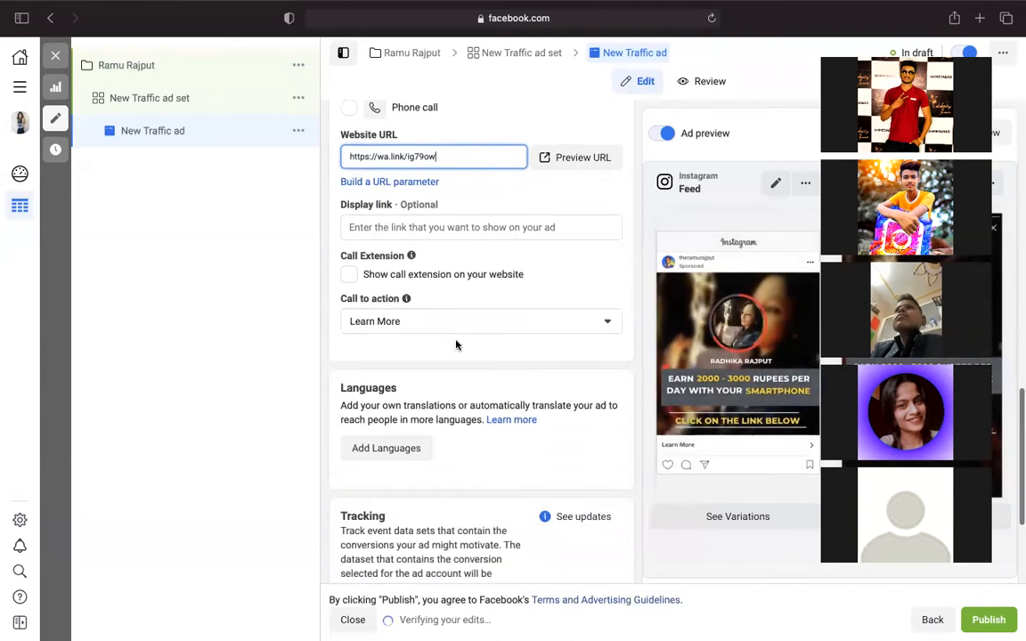
- Switch the call-to-action button from Learn More to Contact Us
click(578, 323)
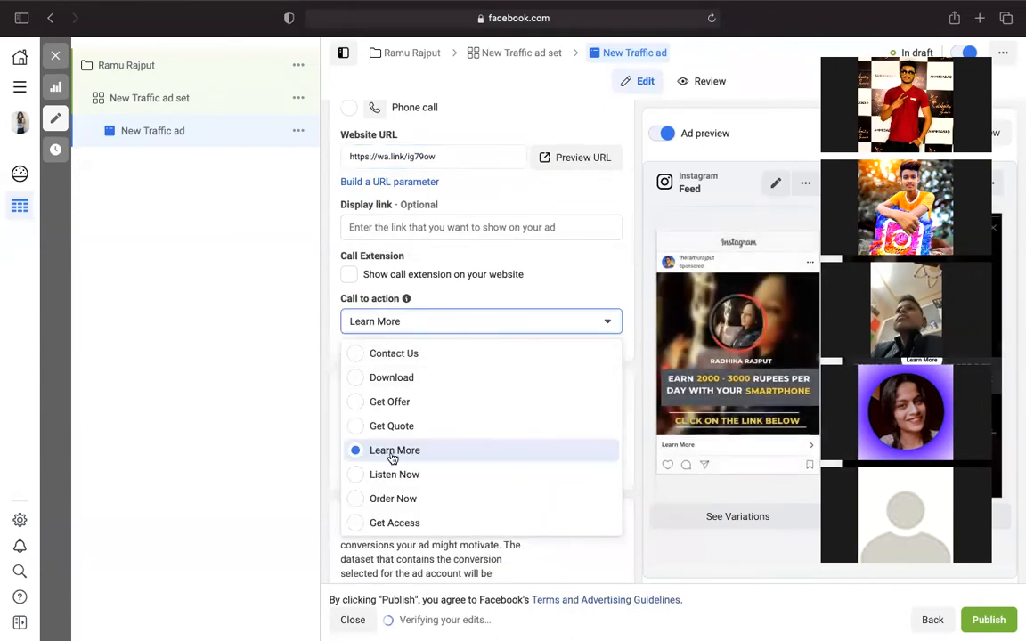
scroll(391, 456, up, 2)
scroll(389, 459, up, 2)
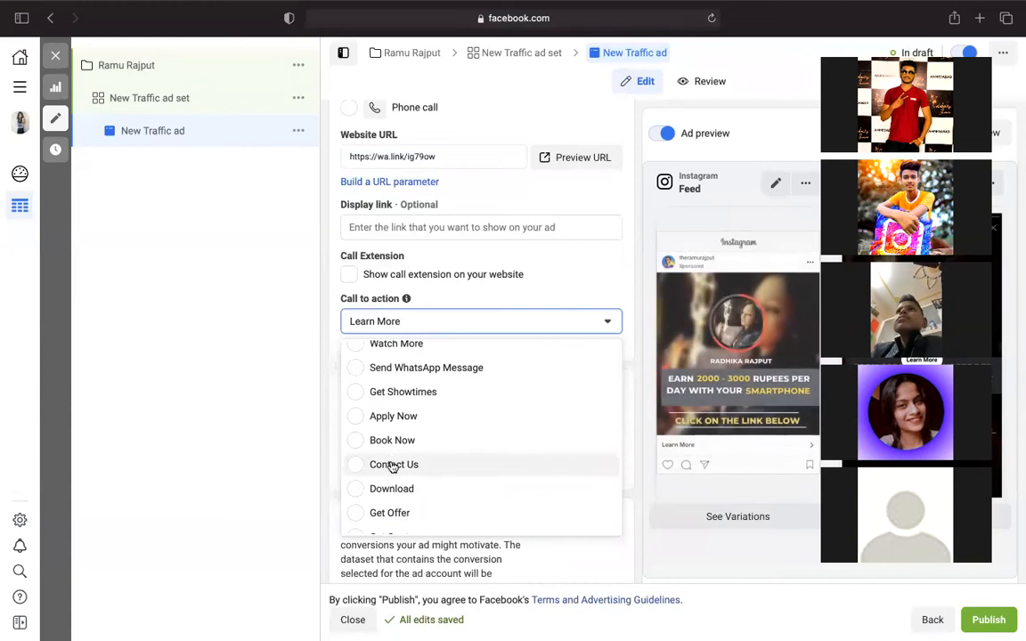
click(392, 461)
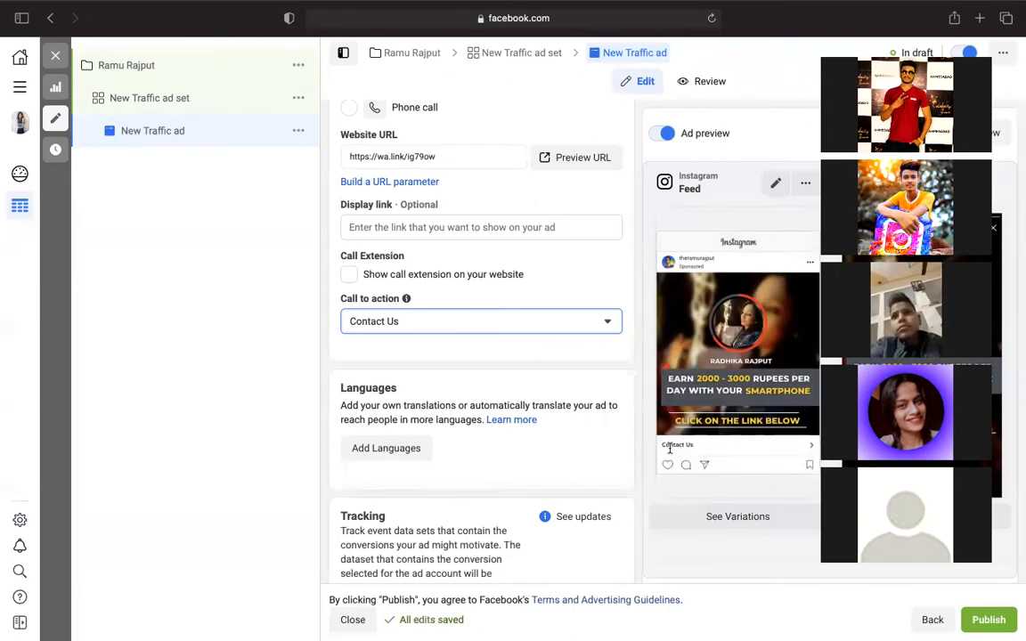
scroll(504, 485, down, 5)
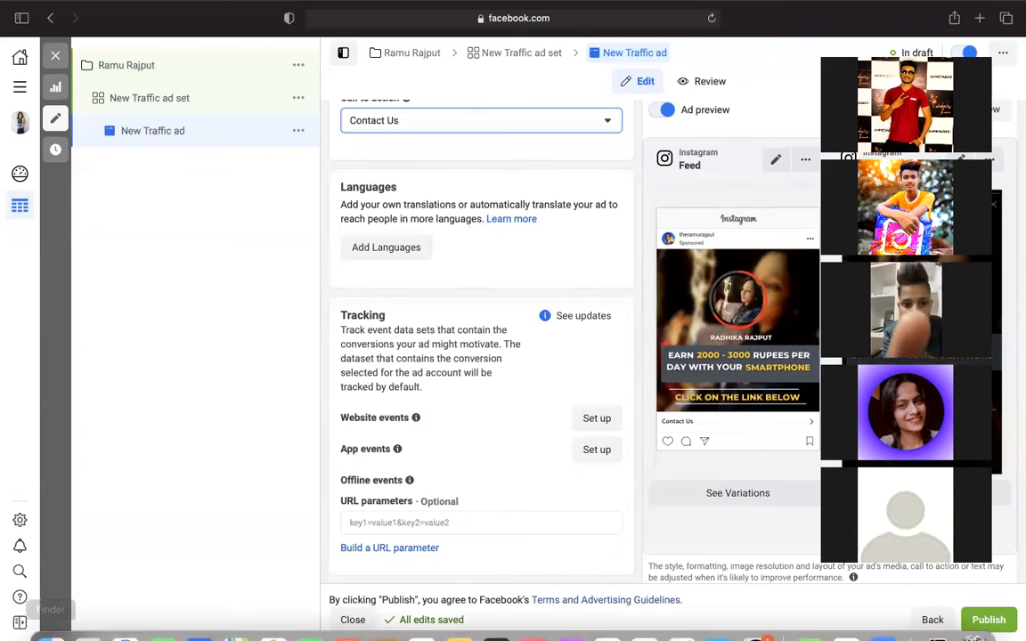
- Go to the Ad account setup page showing Business payments and Ad account roles
click(21, 524)
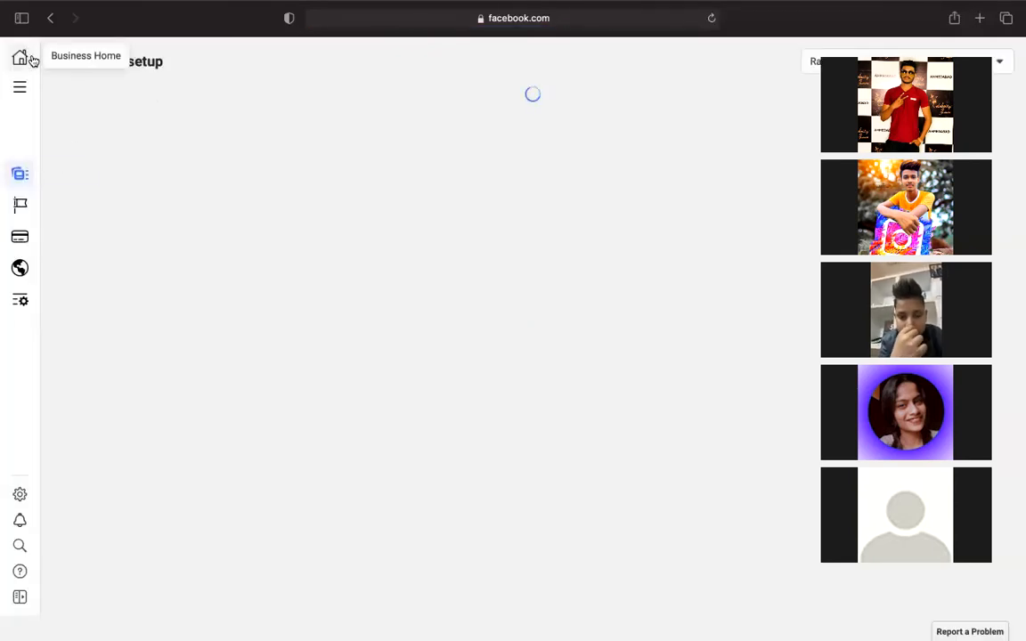
mouse_move(9, 237)
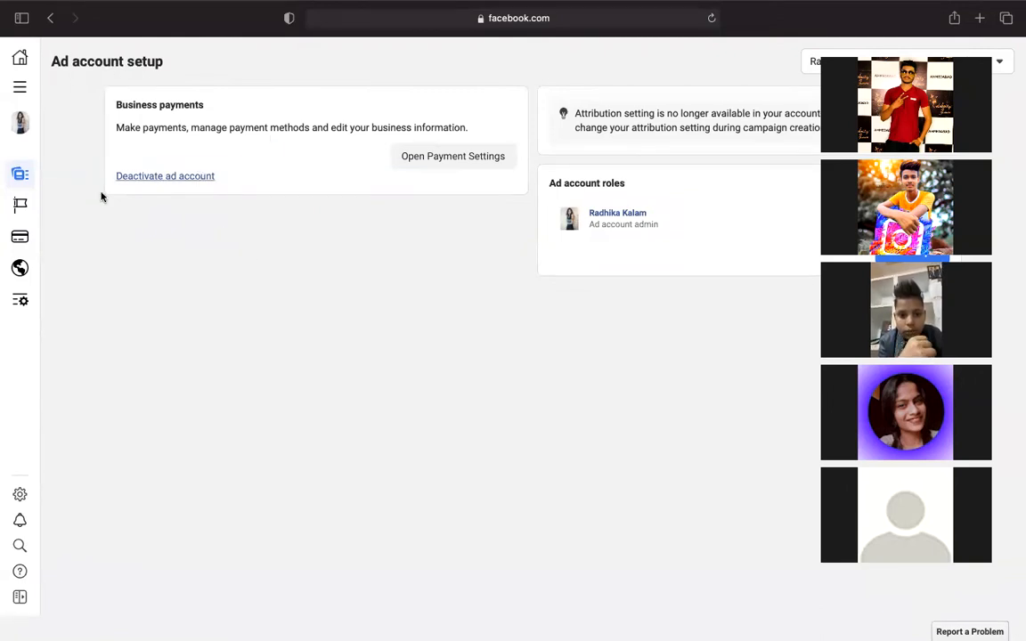
mouse_move(27, 311)
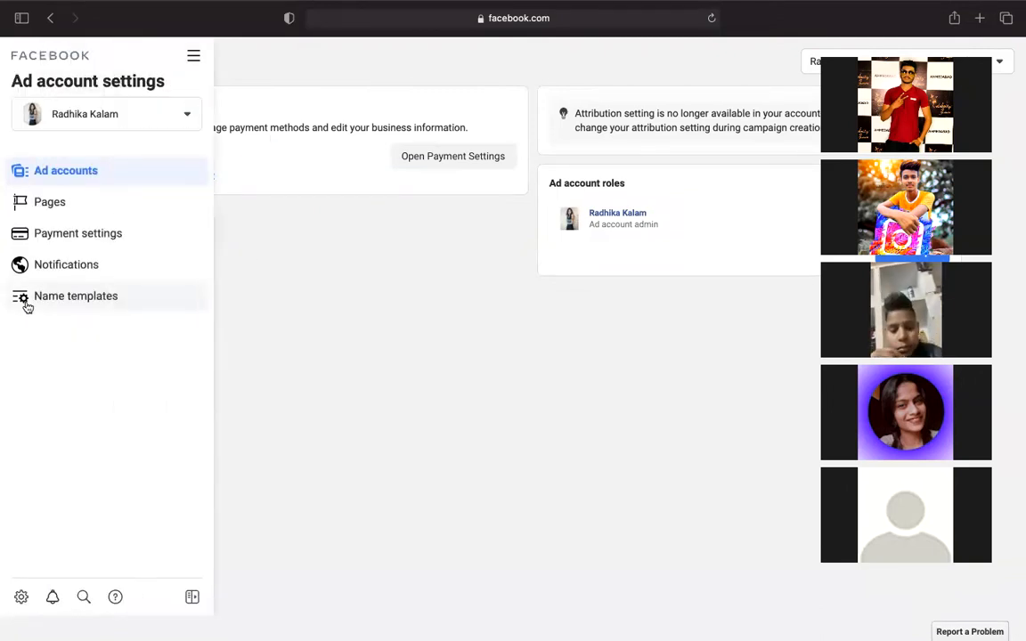
click(71, 235)
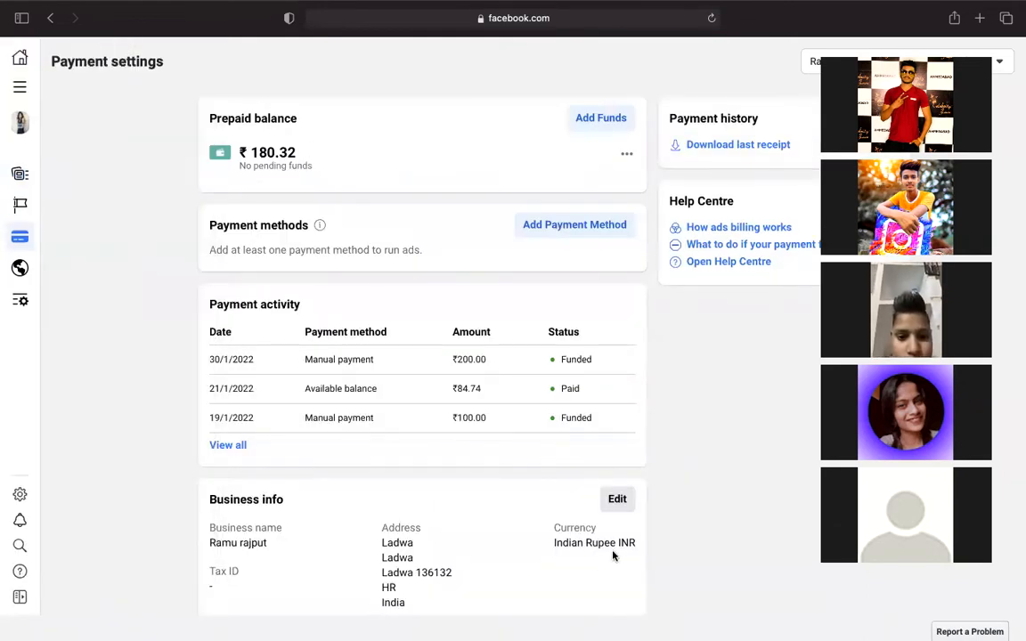
scroll(616, 549, down, 2)
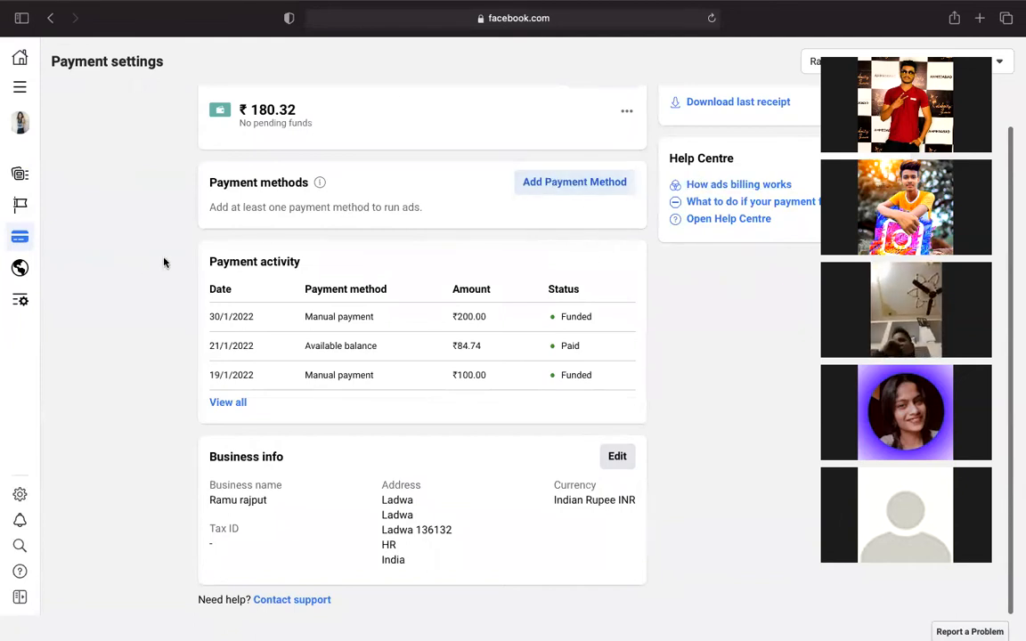
click(27, 492)
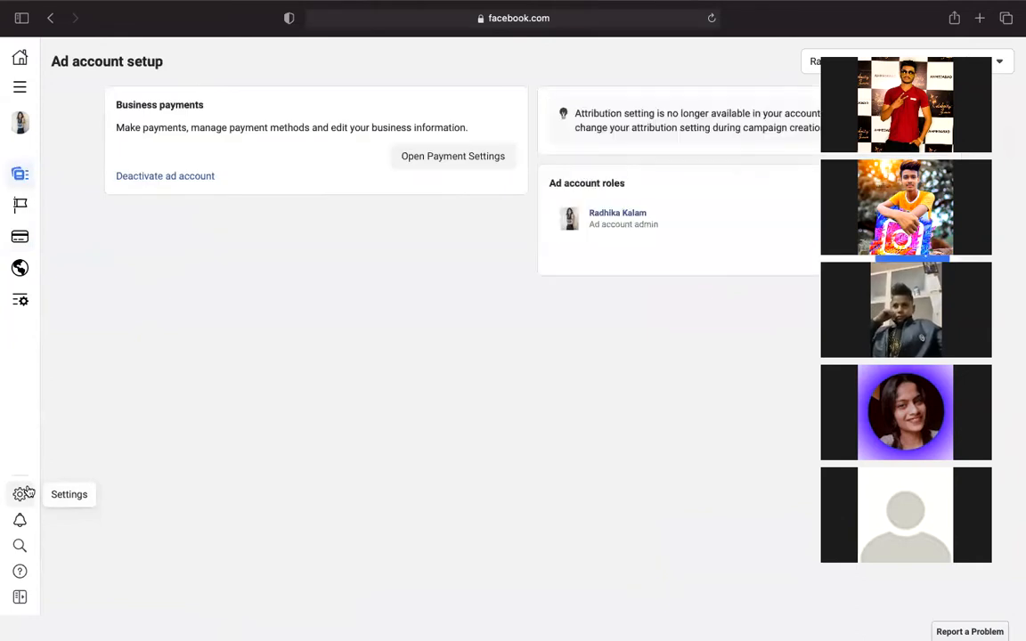
mouse_move(13, 275)
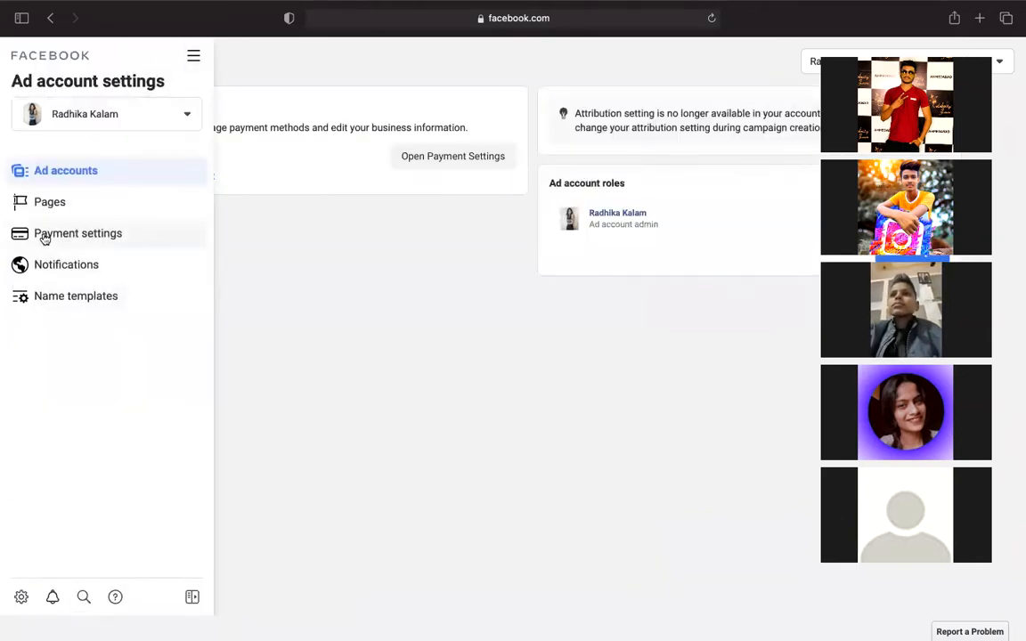
click(45, 235)
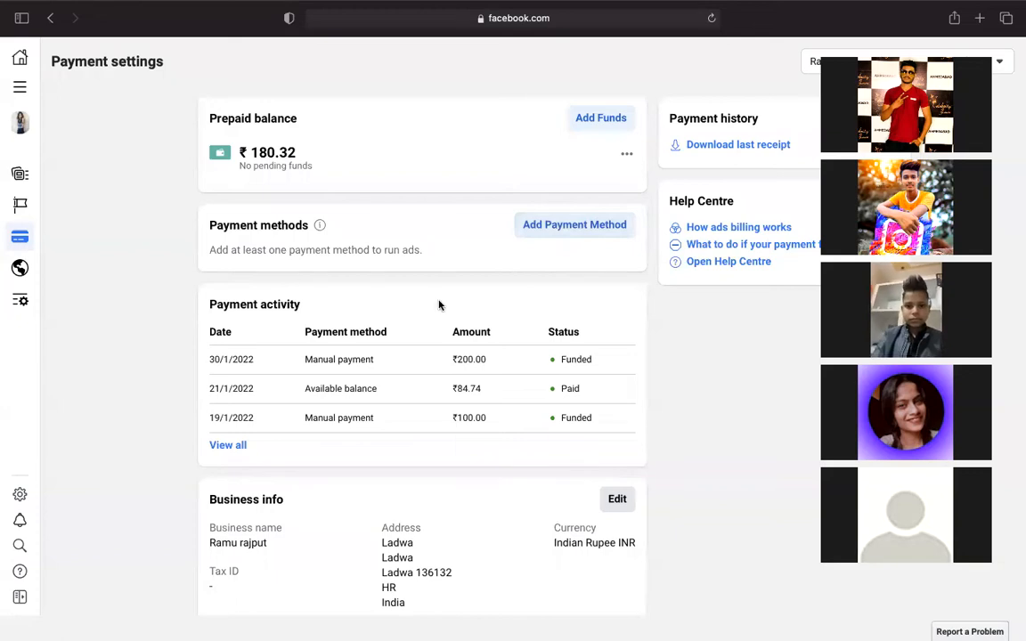
mouse_move(6, 153)
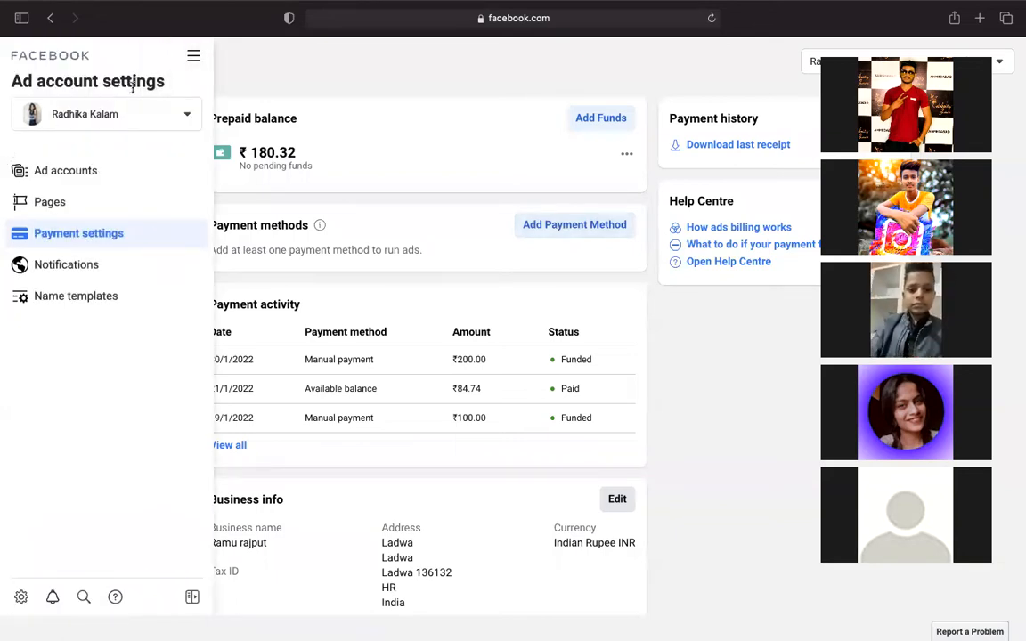
click(70, 178)
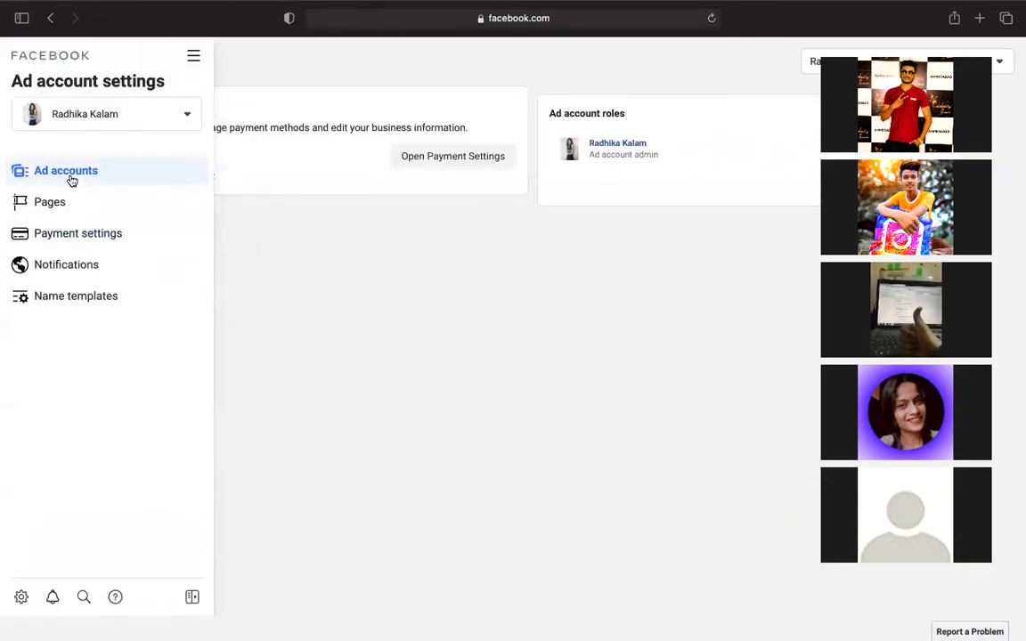